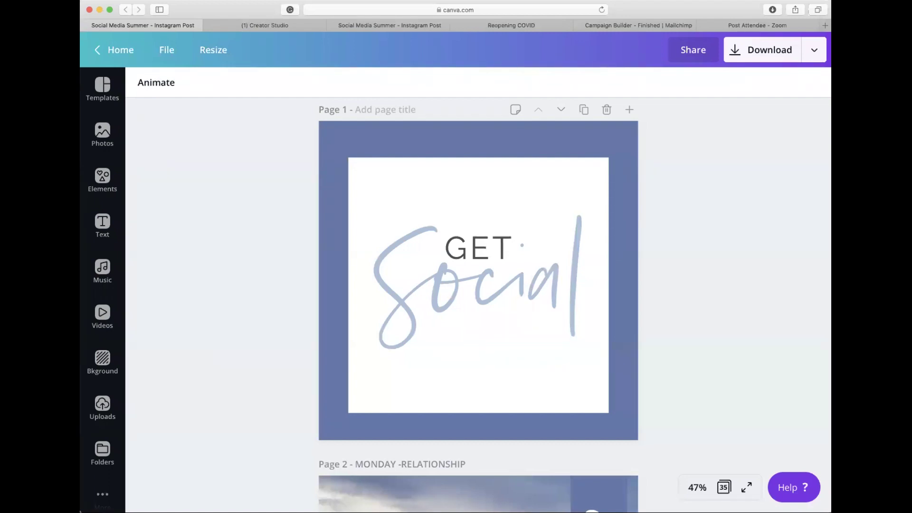
Switch to Creator Studio and compare the Instagram content library with the Facebook home page
{"action": "left_click", "coordinate": [261, 27]}
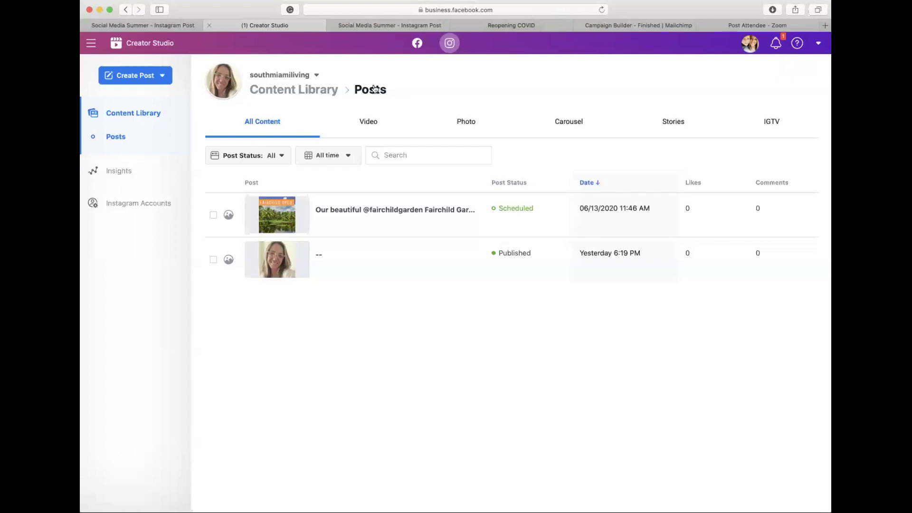
{"action": "left_click", "coordinate": [449, 43]}
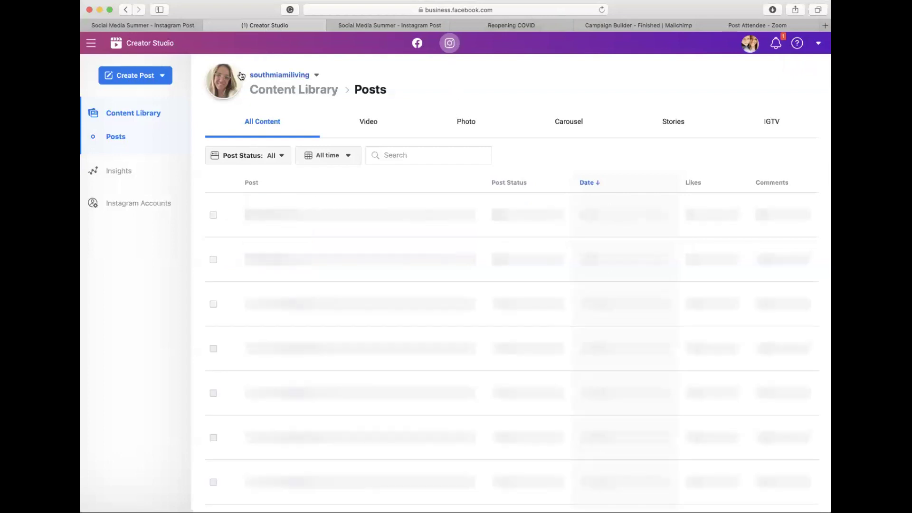
{"action": "left_click", "coordinate": [417, 43]}
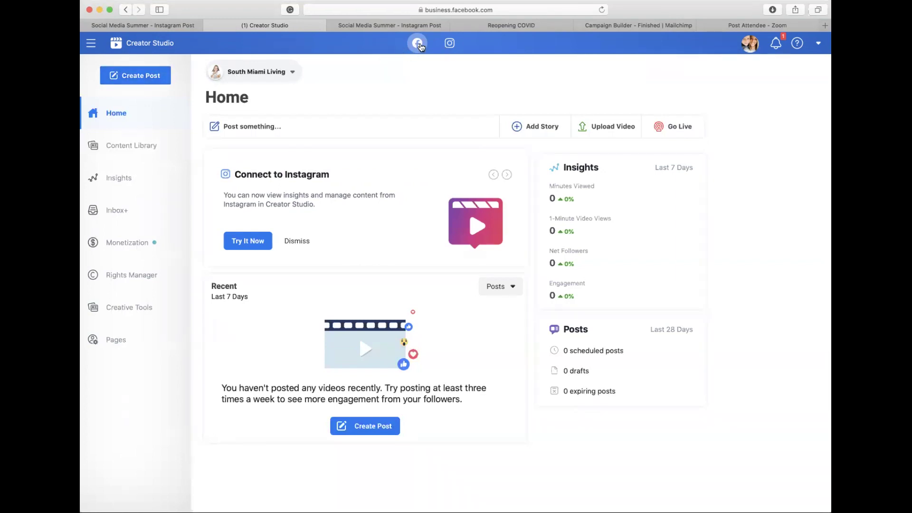
{"action": "left_click", "coordinate": [449, 43]}
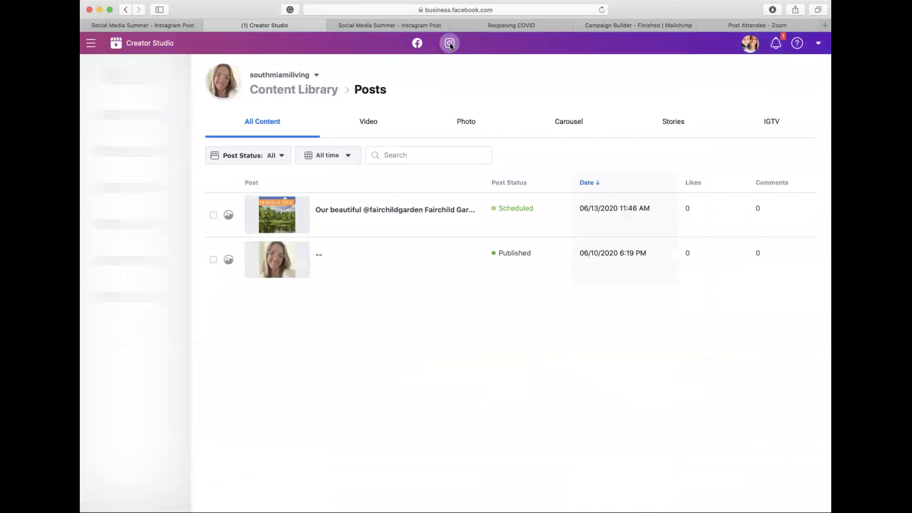
{"action": "left_click", "coordinate": [417, 43]}
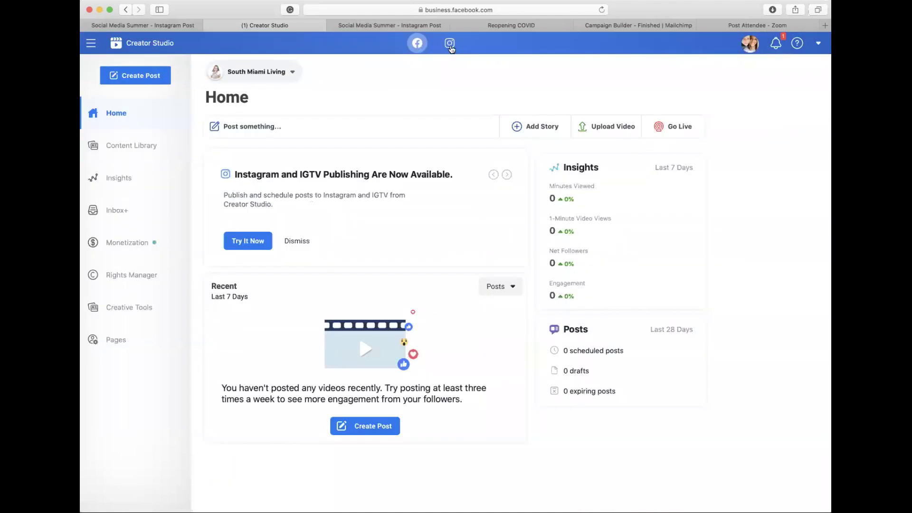
{"action": "left_click", "coordinate": [449, 43]}
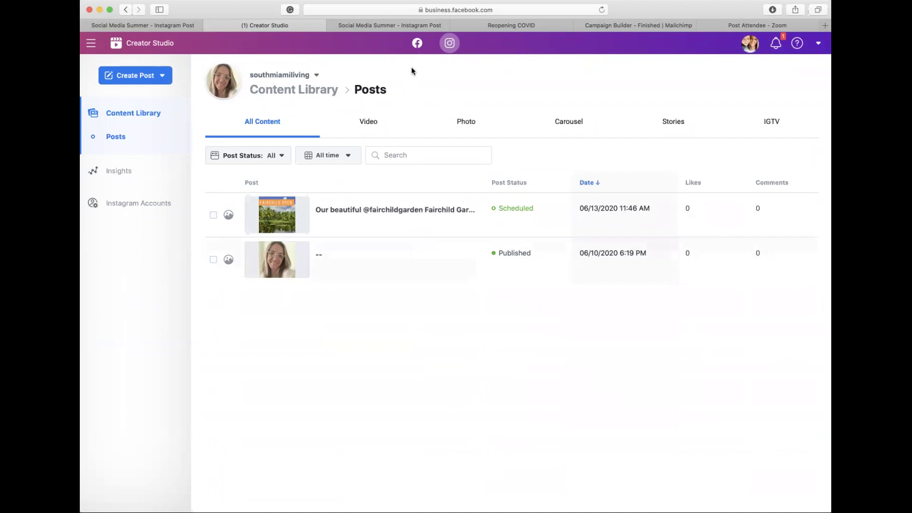
View the Facebook page's Inbox+ in Creator Studio and return to the Instagram posts library
{"action": "left_click", "coordinate": [416, 45]}
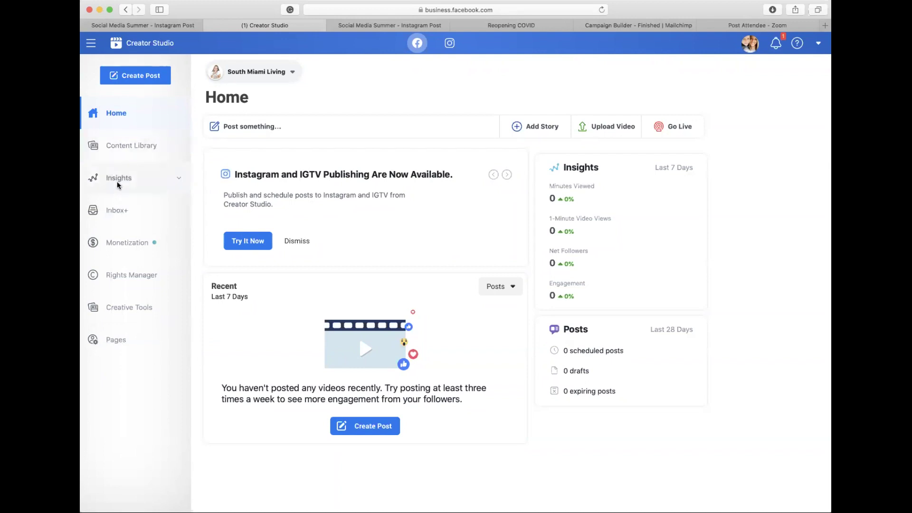
{"action": "left_click", "coordinate": [119, 212]}
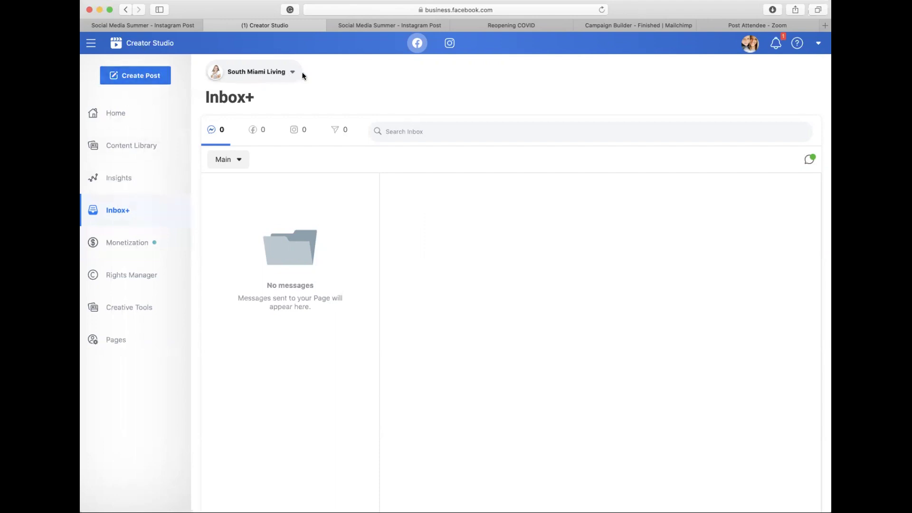
{"action": "left_click", "coordinate": [453, 44]}
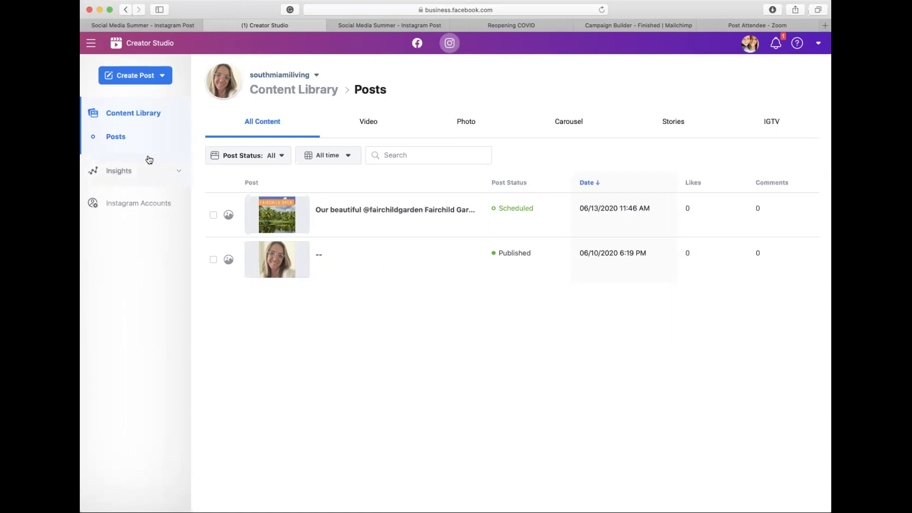
Switch to the Social Media Summer design in Canva and look through its template pages down to the final market report chart
{"action": "left_click", "coordinate": [172, 26]}
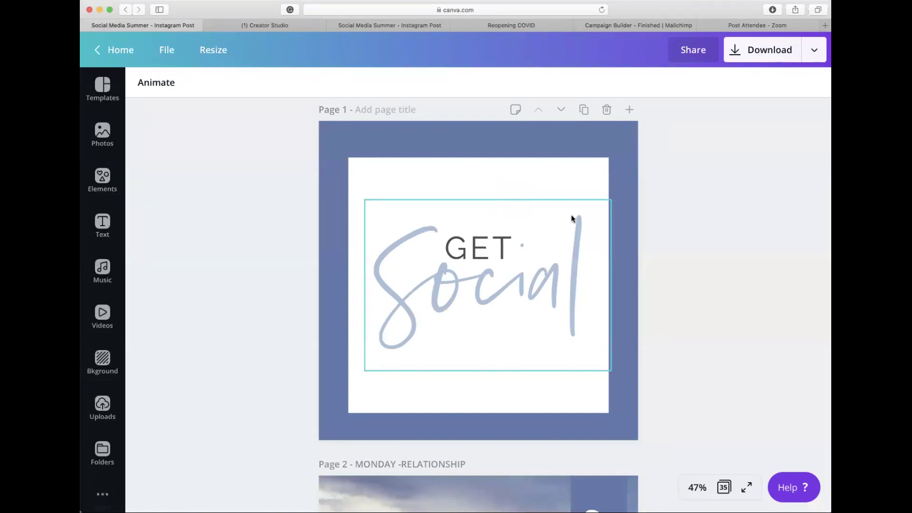
{"action": "scroll", "coordinate": [690, 291], "scroll_direction": "down", "scroll_amount": 20}
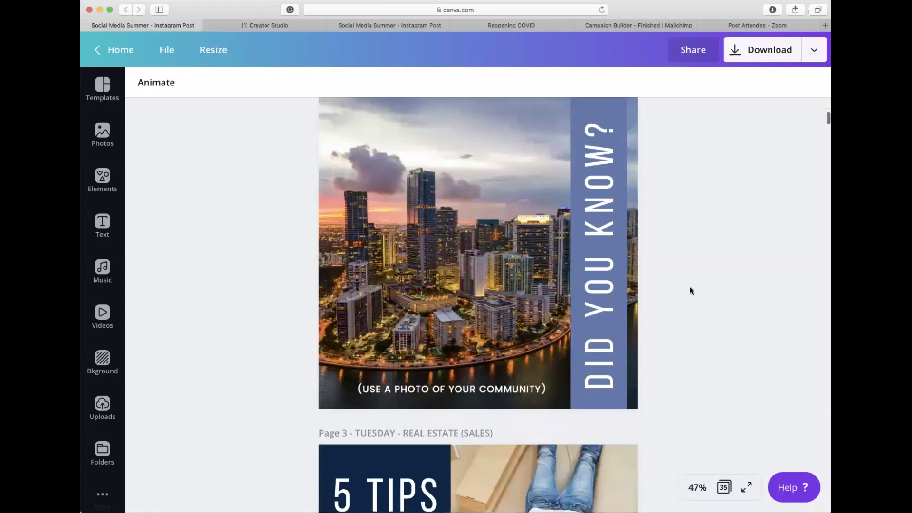
{"action": "scroll", "coordinate": [690, 290], "scroll_direction": "down", "scroll_amount": 20}
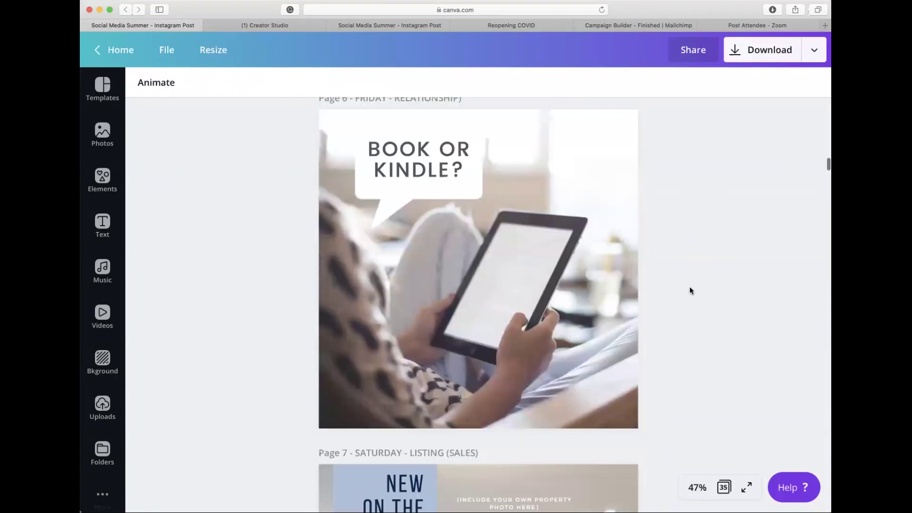
{"action": "scroll", "coordinate": [690, 285], "scroll_direction": "down", "scroll_amount": 20}
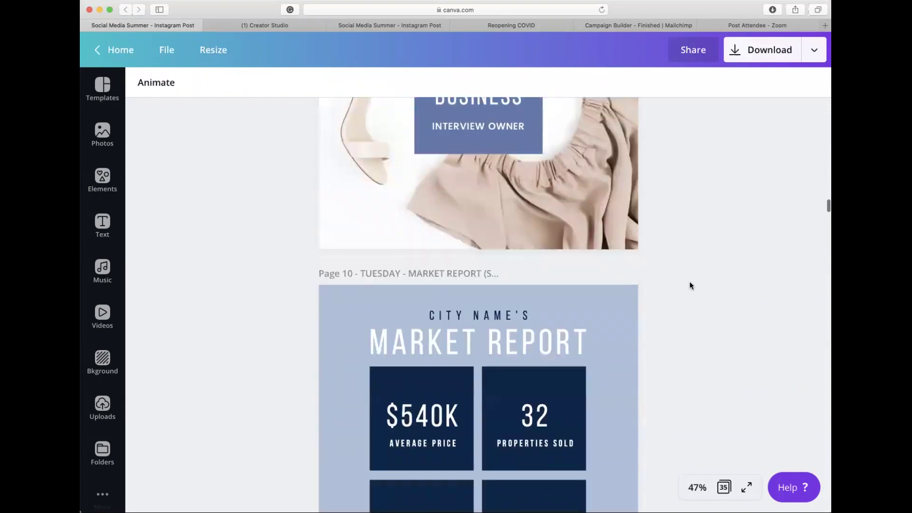
{"action": "scroll", "coordinate": [690, 284], "scroll_direction": "down", "scroll_amount": 20}
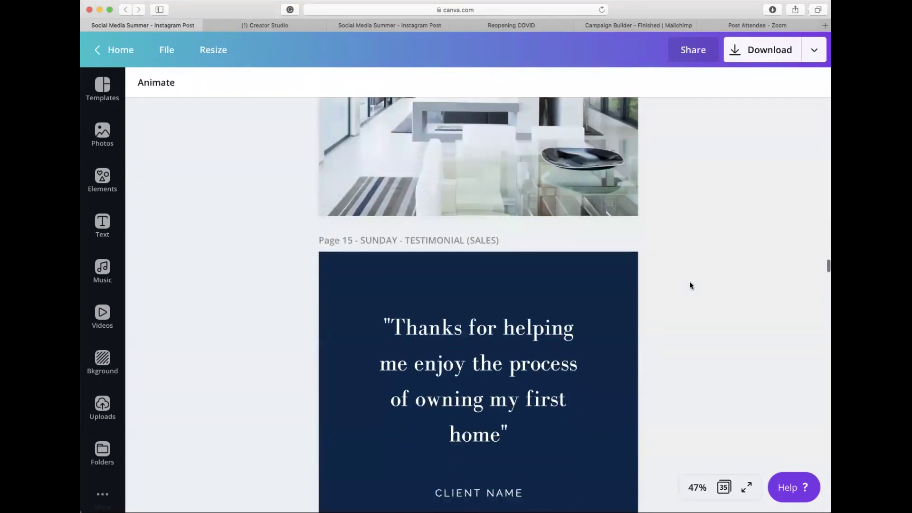
{"action": "scroll", "coordinate": [689, 284], "scroll_direction": "down", "scroll_amount": 20}
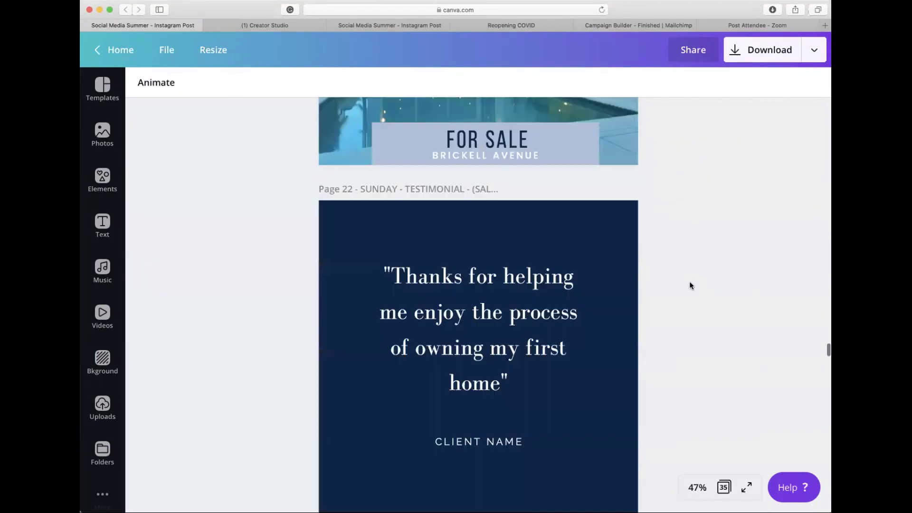
{"action": "scroll", "coordinate": [690, 284], "scroll_direction": "down", "scroll_amount": 10}
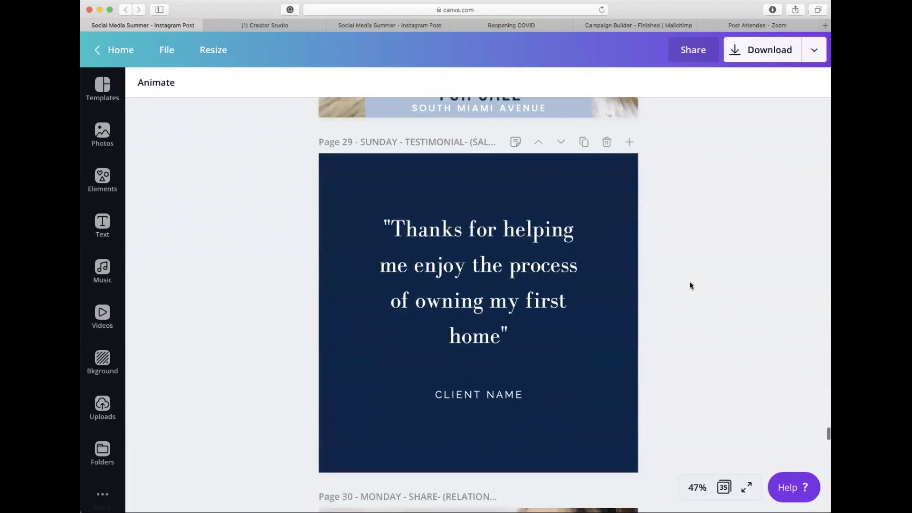
{"action": "scroll", "coordinate": [690, 285], "scroll_direction": "down", "scroll_amount": 10}
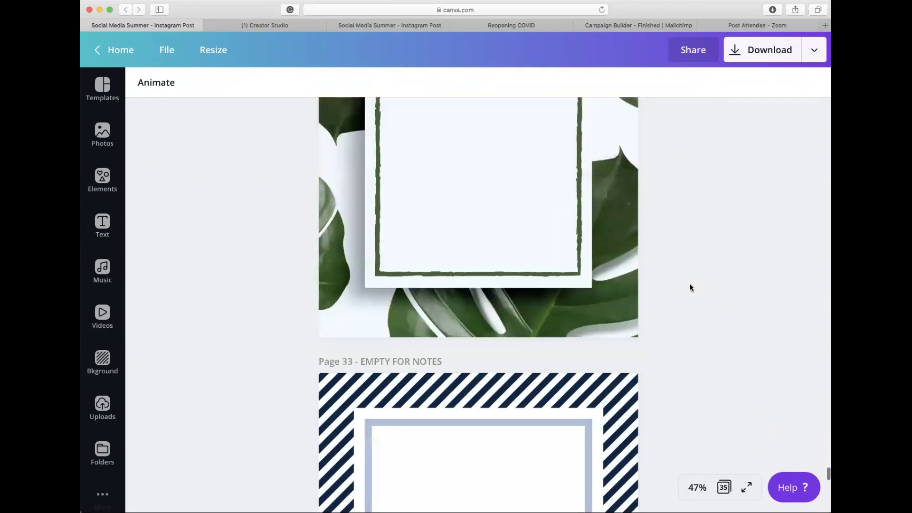
{"action": "scroll", "coordinate": [515, 187], "scroll_direction": "up", "scroll_amount": 3}
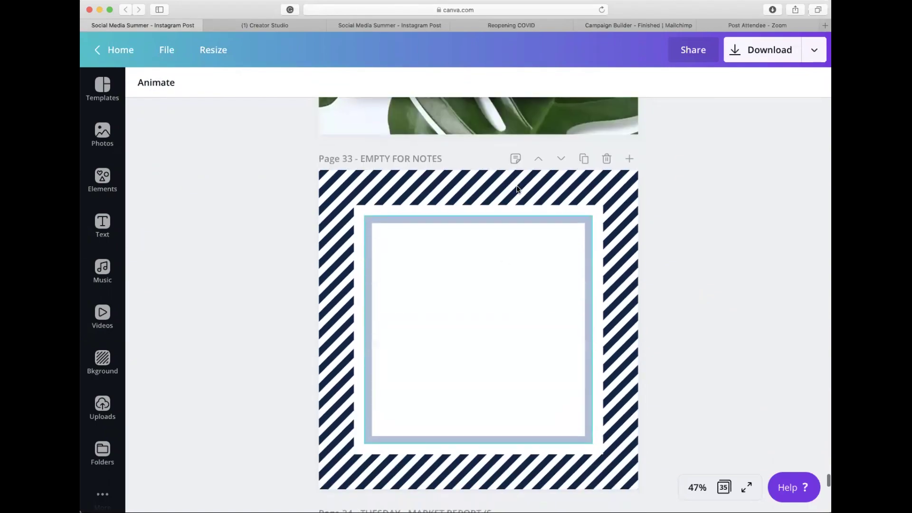
{"action": "scroll", "coordinate": [502, 395], "scroll_direction": "up", "scroll_amount": 8}
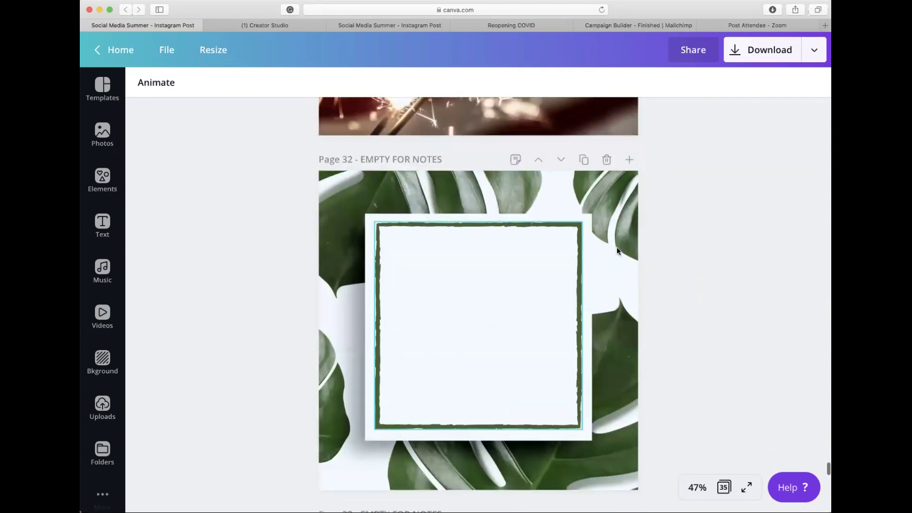
{"action": "scroll", "coordinate": [490, 291], "scroll_direction": "down", "scroll_amount": 12}
{"action": "scroll", "coordinate": [491, 291], "scroll_direction": "down", "scroll_amount": 5}
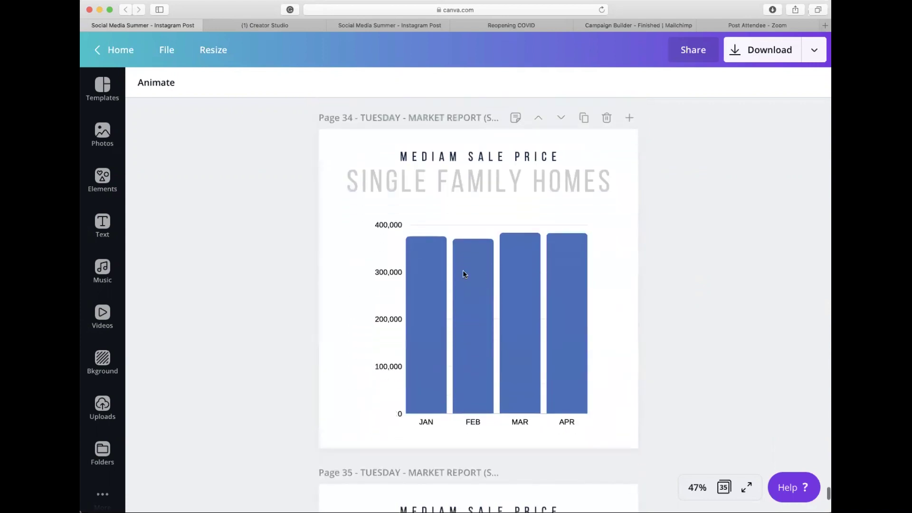
{"action": "scroll", "coordinate": [523, 376], "scroll_direction": "down", "scroll_amount": 7}
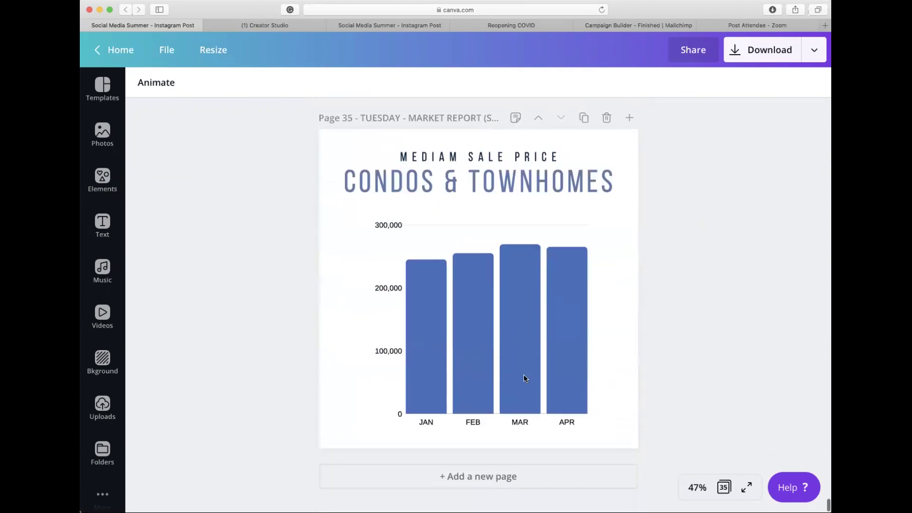
Review the template pages in reverse, back to the Get Social cover page
{"action": "scroll", "coordinate": [523, 376], "scroll_direction": "up", "scroll_amount": 14}
{"action": "scroll", "coordinate": [523, 376], "scroll_direction": "up", "scroll_amount": 20}
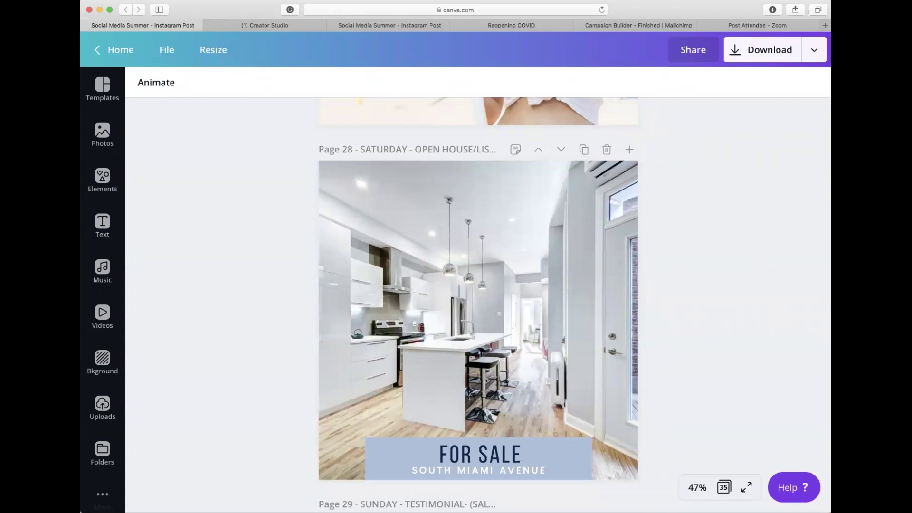
{"action": "scroll", "coordinate": [678, 214], "scroll_direction": "up", "scroll_amount": 15}
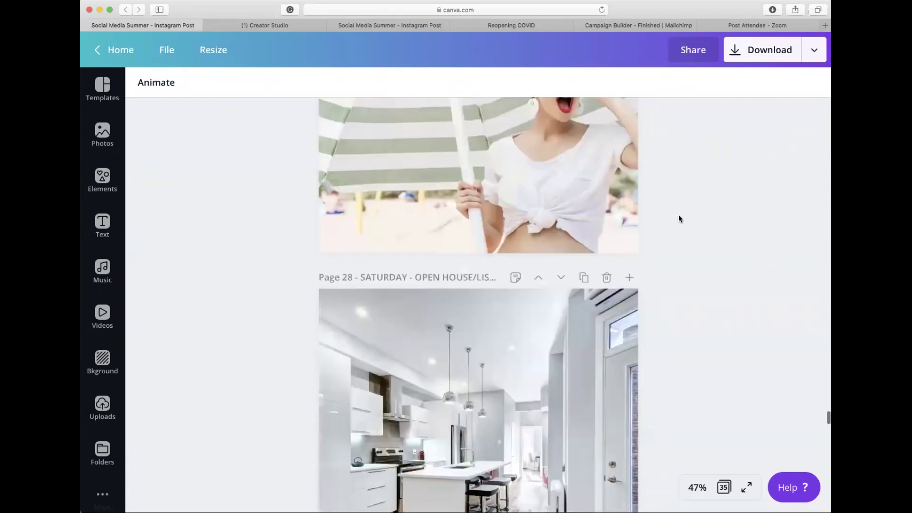
{"action": "scroll", "coordinate": [678, 215], "scroll_direction": "up", "scroll_amount": 20}
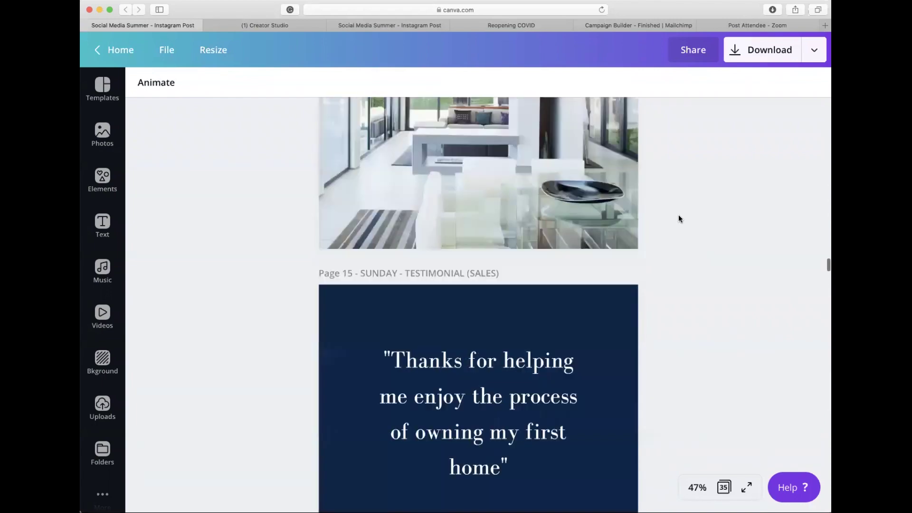
{"action": "scroll", "coordinate": [668, 203], "scroll_direction": "up", "scroll_amount": 20}
{"action": "scroll", "coordinate": [614, 377], "scroll_direction": "up", "scroll_amount": 15}
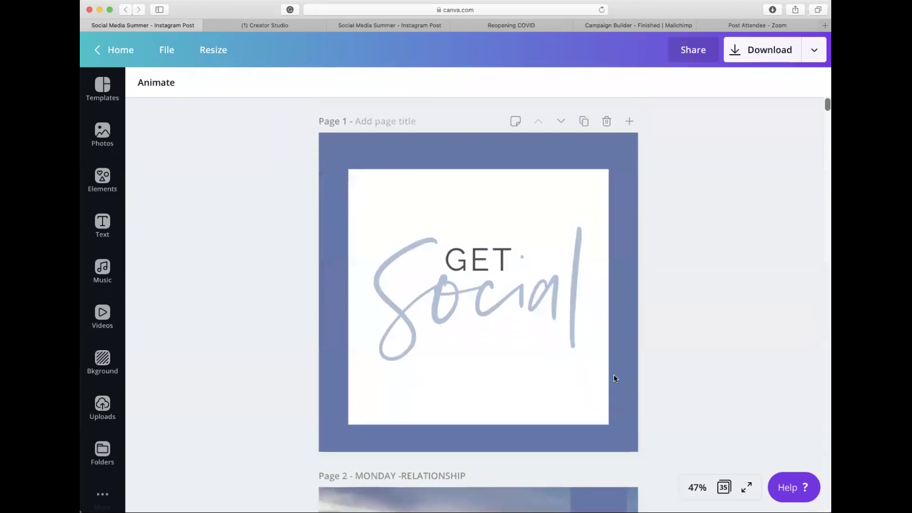
Compare page 2 of the original Did You Know template with the customized Fairchild Open version in the other Social Media Summer design
{"action": "scroll", "coordinate": [613, 379], "scroll_direction": "down", "scroll_amount": 6}
{"action": "scroll", "coordinate": [614, 379], "scroll_direction": "down", "scroll_amount": 1}
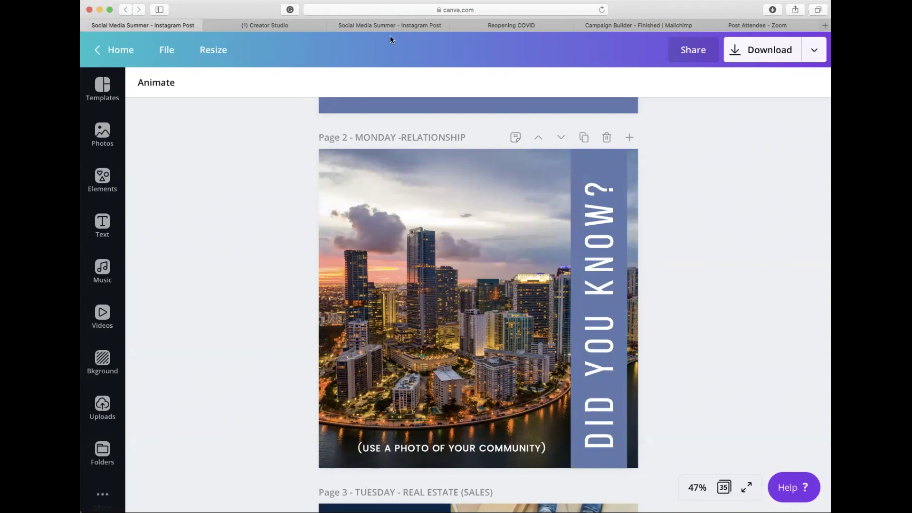
{"action": "left_click", "coordinate": [385, 21]}
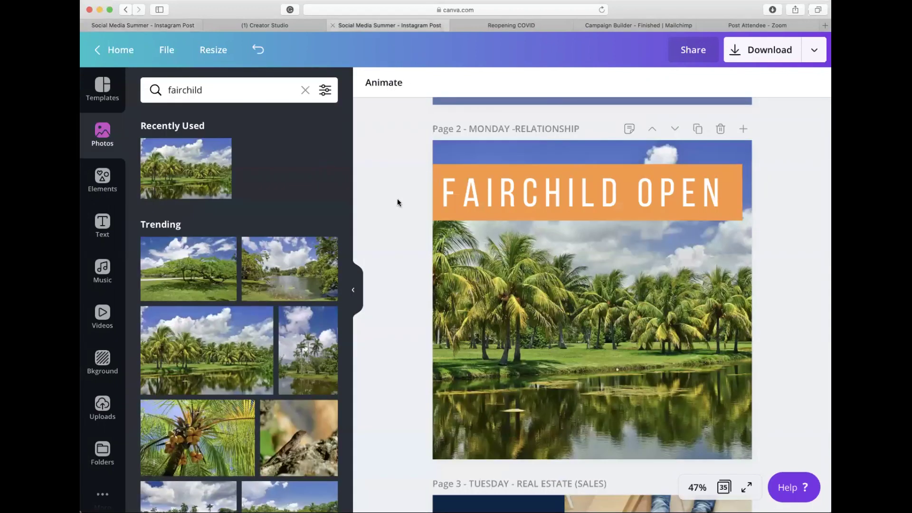
{"action": "left_click", "coordinate": [353, 290]}
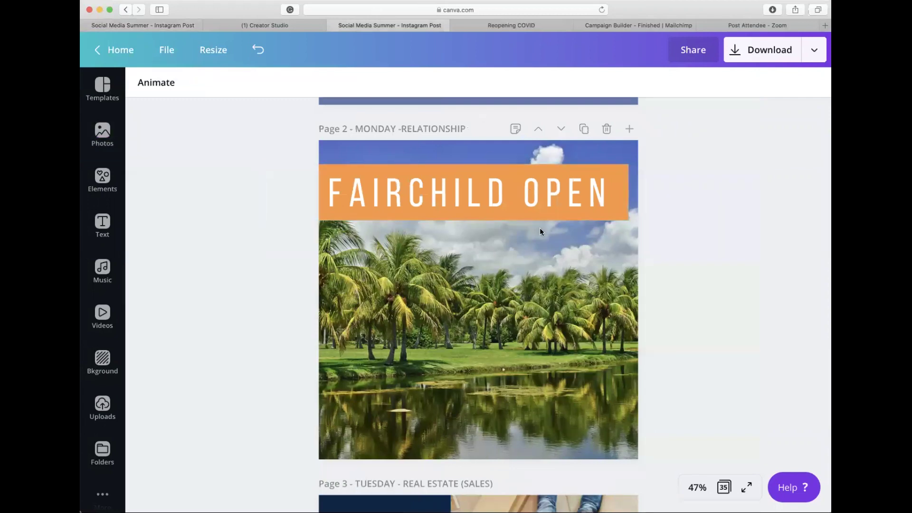
{"action": "left_click", "coordinate": [173, 25]}
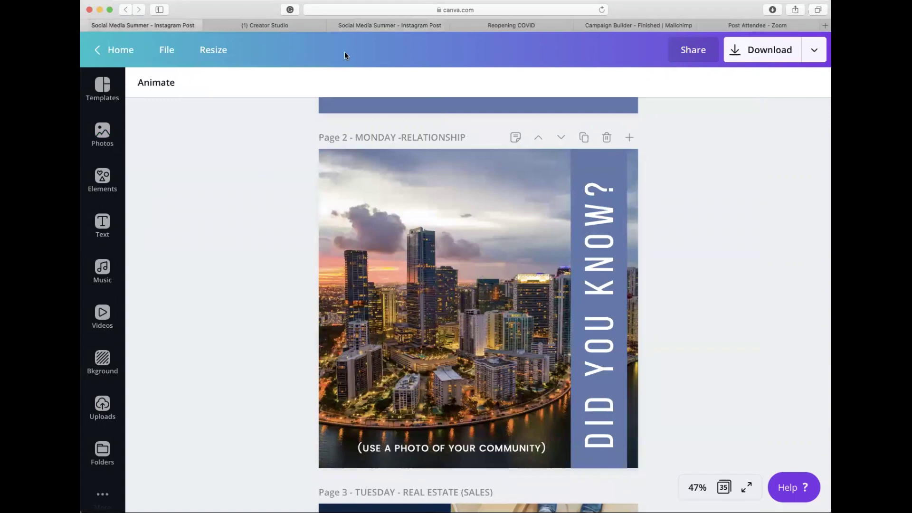
{"action": "left_click", "coordinate": [357, 25]}
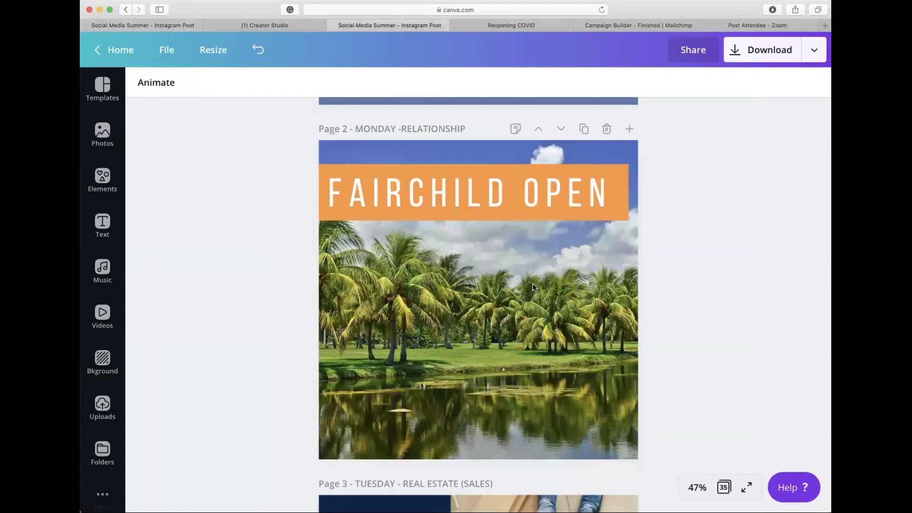
Read the page note on page 2 of the Fairchild Open design, and close it
{"action": "scroll", "coordinate": [532, 283], "scroll_direction": "up", "scroll_amount": 3}
{"action": "scroll", "coordinate": [531, 283], "scroll_direction": "down", "scroll_amount": 3}
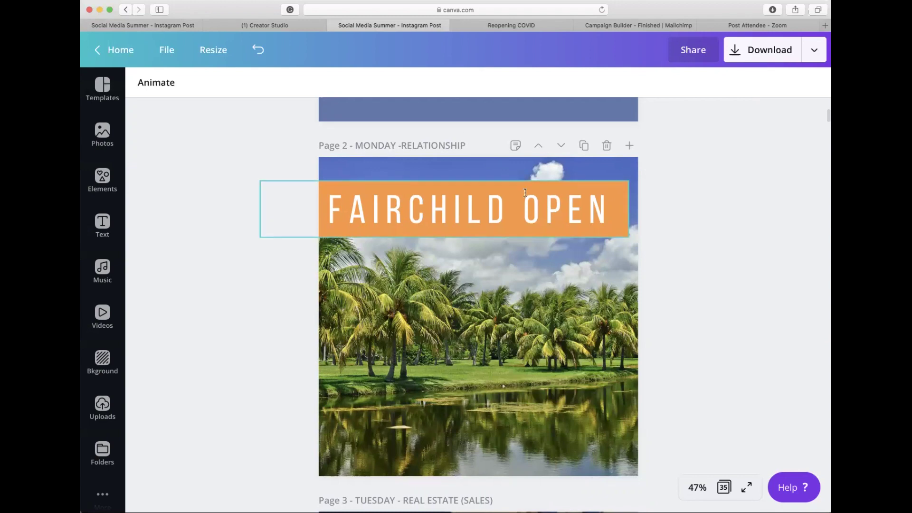
{"action": "left_click", "coordinate": [517, 147]}
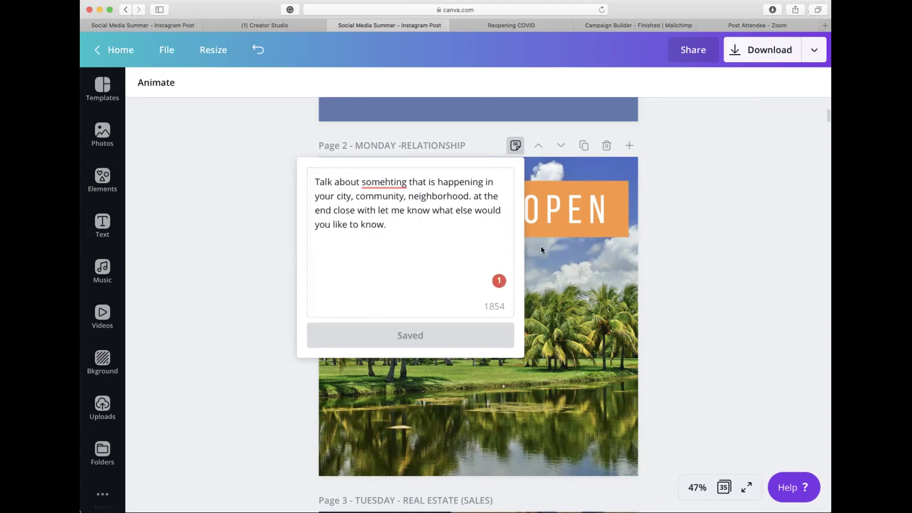
{"action": "left_click", "coordinate": [674, 271]}
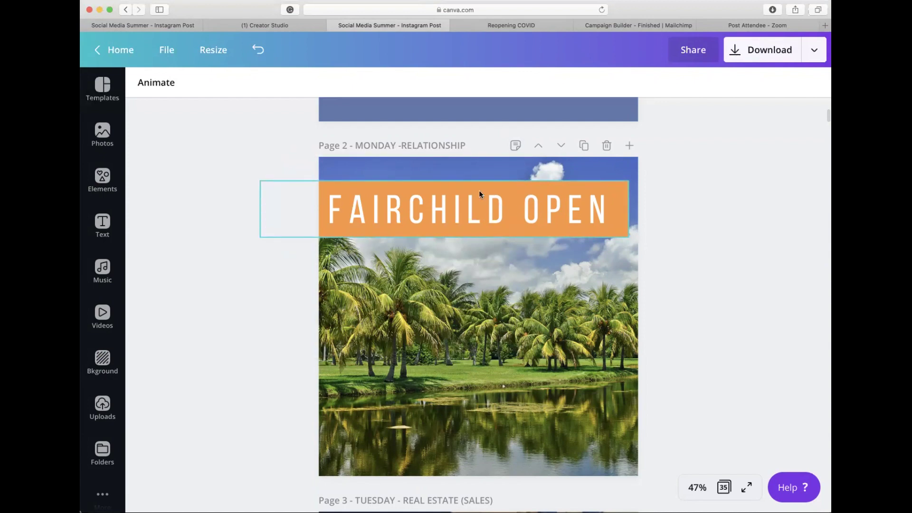
Recolor the orange banner behind the Fairchild Open title on page 2 to the light blue from the Optimar palette
{"action": "left_click", "coordinate": [466, 183]}
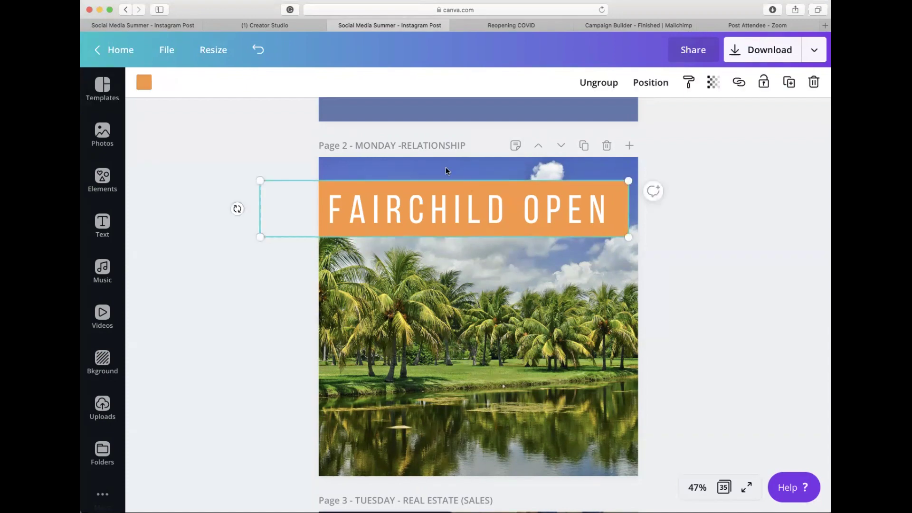
{"action": "left_click", "coordinate": [144, 82]}
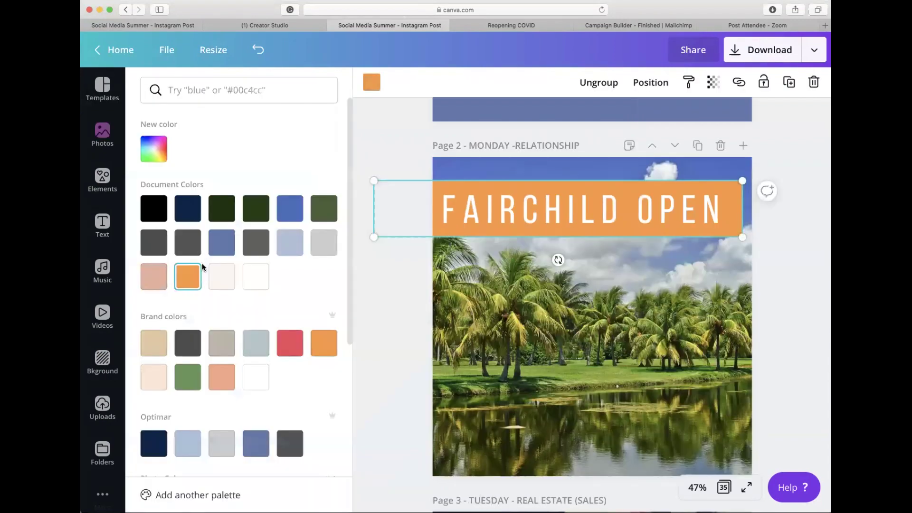
{"action": "scroll", "coordinate": [202, 267], "scroll_direction": "down", "scroll_amount": 3}
{"action": "scroll", "coordinate": [285, 316], "scroll_direction": "down", "scroll_amount": 1}
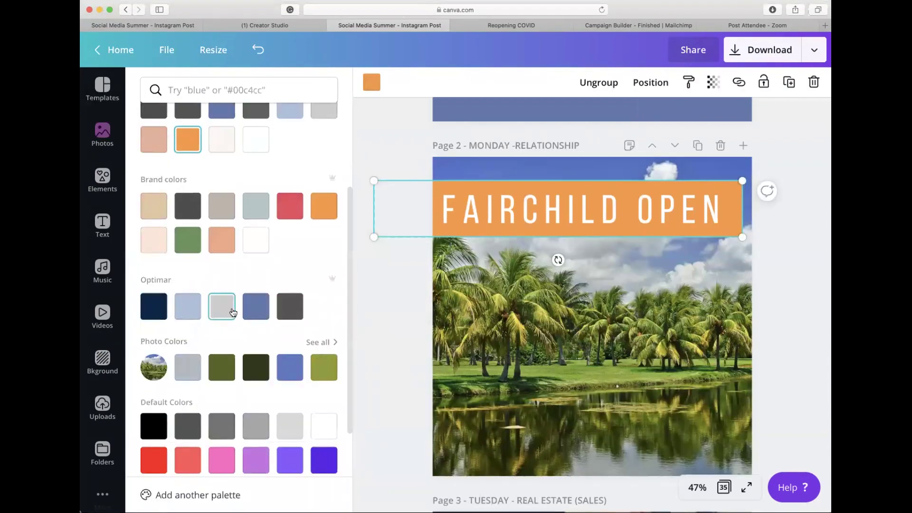
{"action": "left_click", "coordinate": [188, 307]}
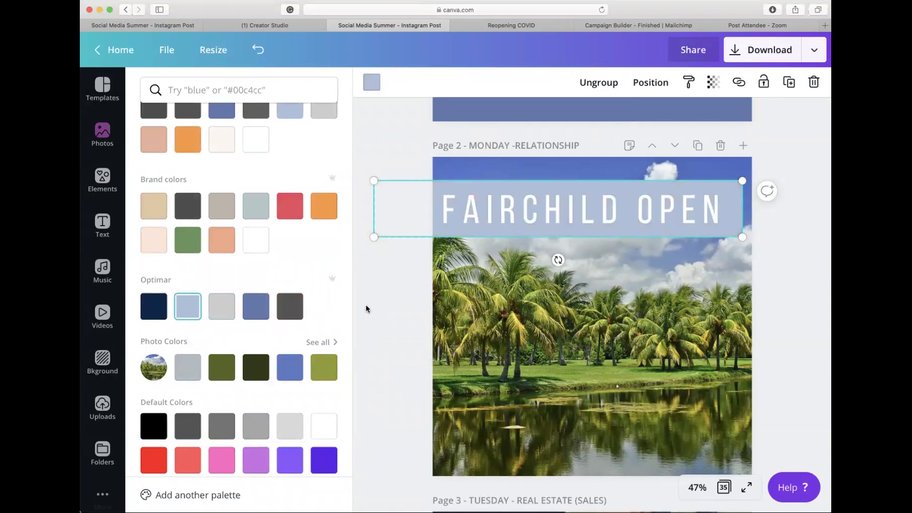
{"action": "left_click", "coordinate": [377, 265]}
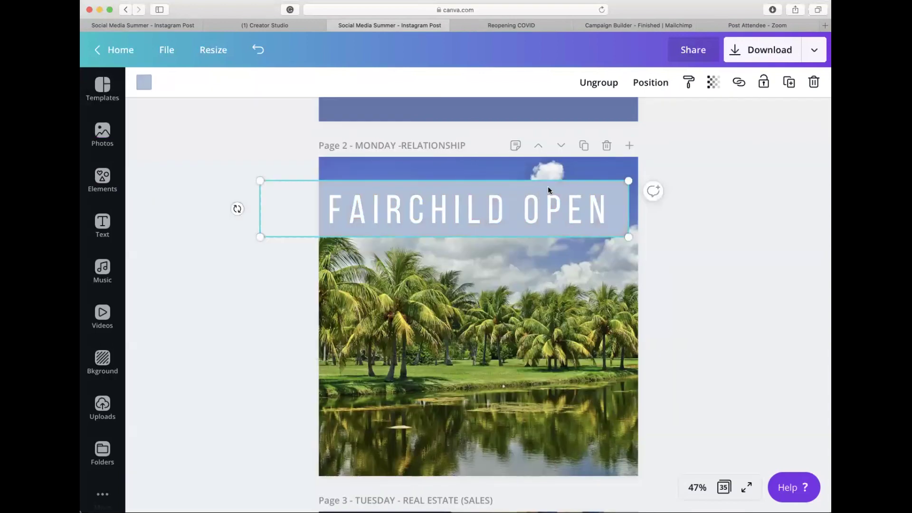
Change the Fairchild Open title text on page 2 to the dark navy from the Optimar palette, and deselect it
{"action": "left_click", "coordinate": [518, 201]}
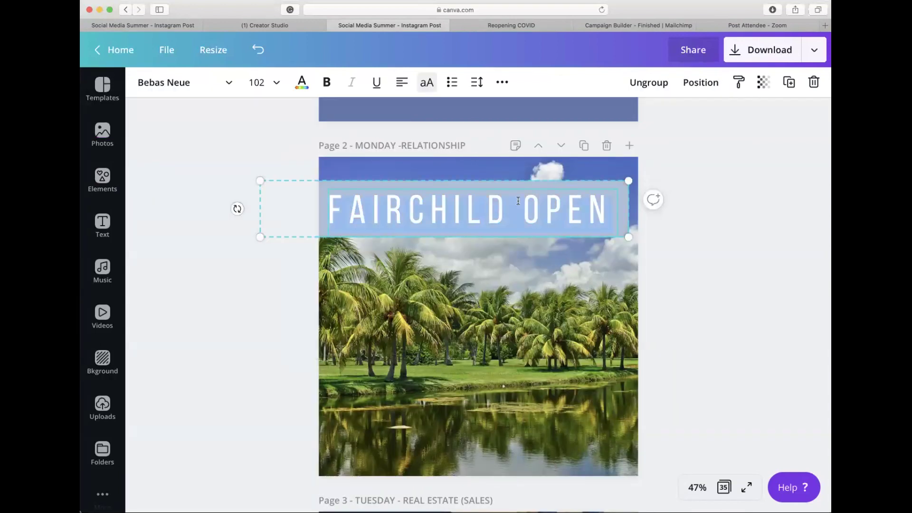
{"action": "left_click", "coordinate": [302, 84]}
{"action": "scroll", "coordinate": [197, 415], "scroll_direction": "down", "scroll_amount": 3}
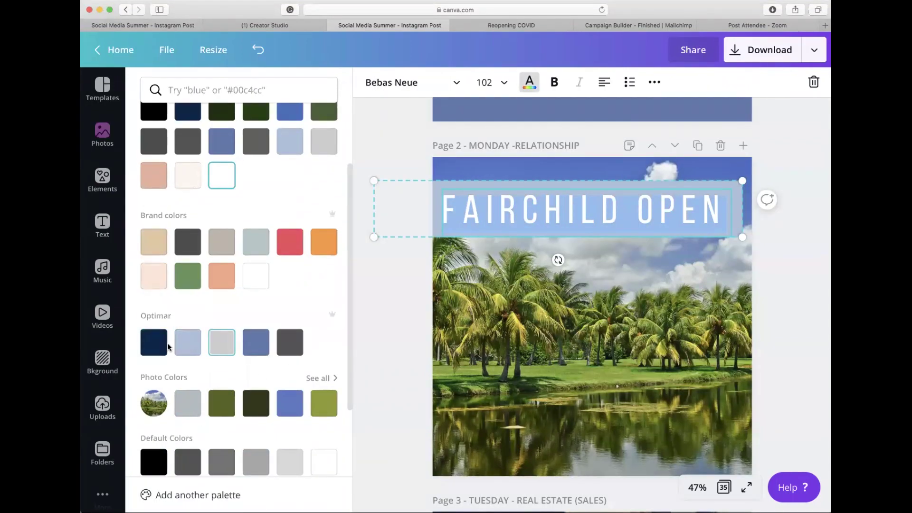
{"action": "left_click", "coordinate": [154, 349]}
{"action": "left_click", "coordinate": [421, 273]}
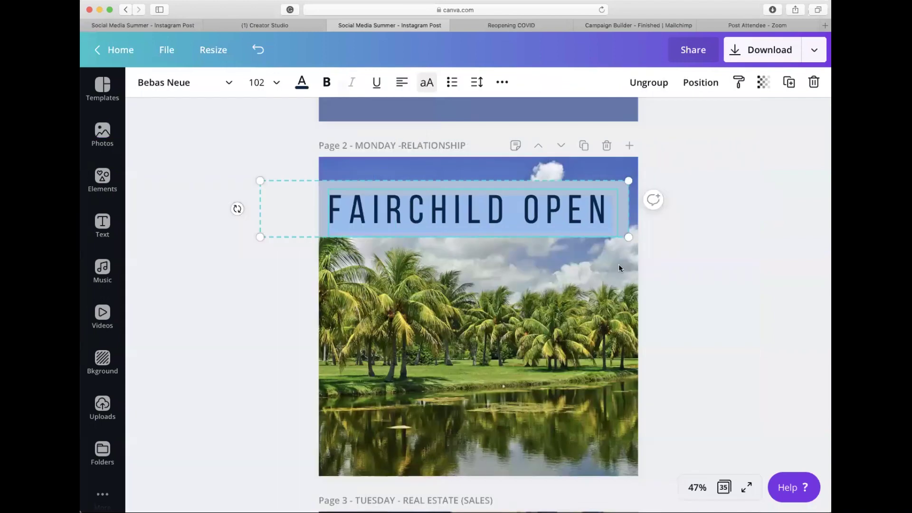
{"action": "left_click", "coordinate": [714, 237]}
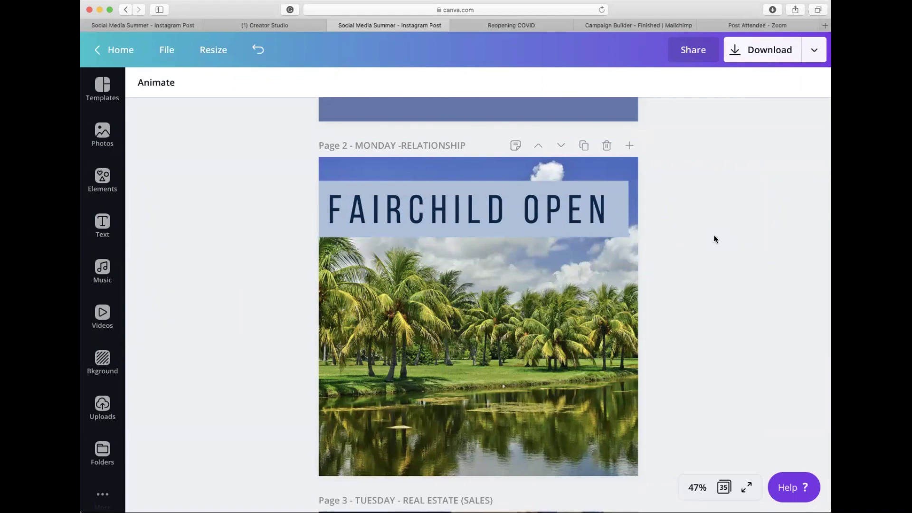
{"action": "scroll", "coordinate": [522, 310], "scroll_direction": "down", "scroll_amount": 5}
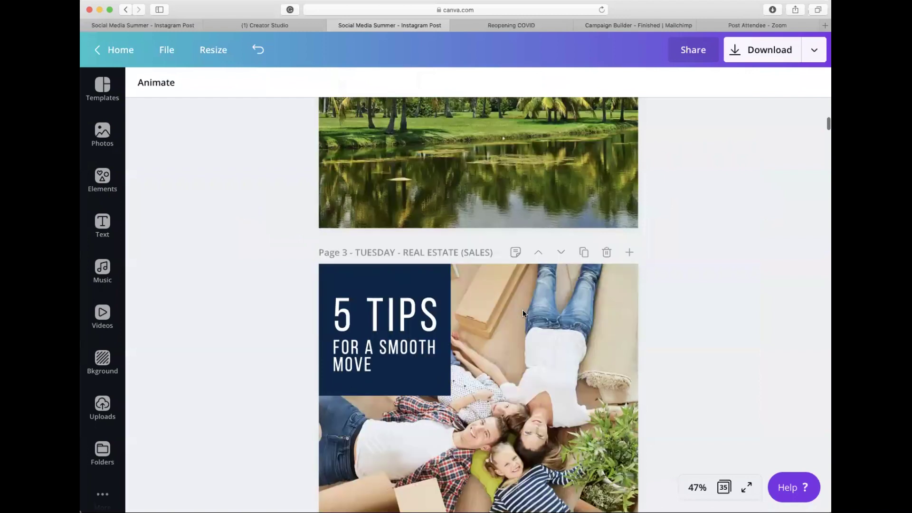
{"action": "right_click", "coordinate": [523, 313]}
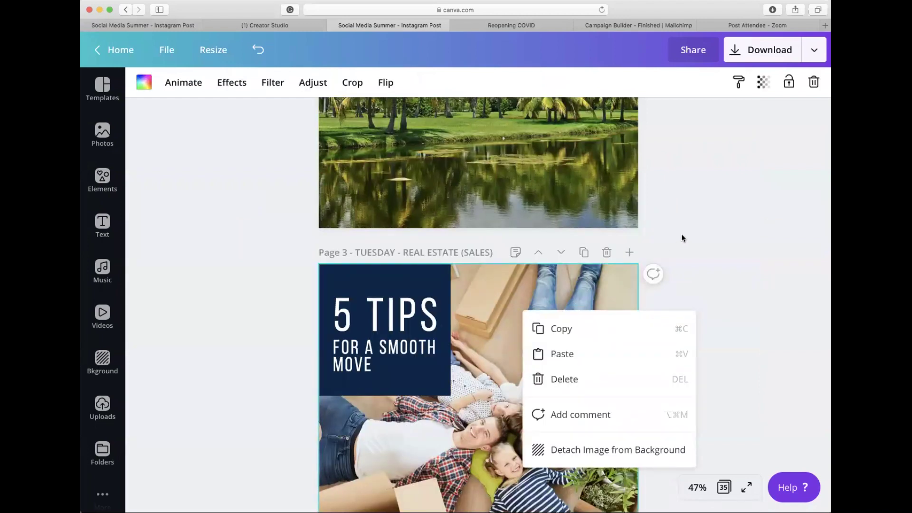
{"action": "scroll", "coordinate": [681, 238], "scroll_direction": "up", "scroll_amount": 4}
{"action": "scroll", "coordinate": [680, 236], "scroll_direction": "up", "scroll_amount": 1}
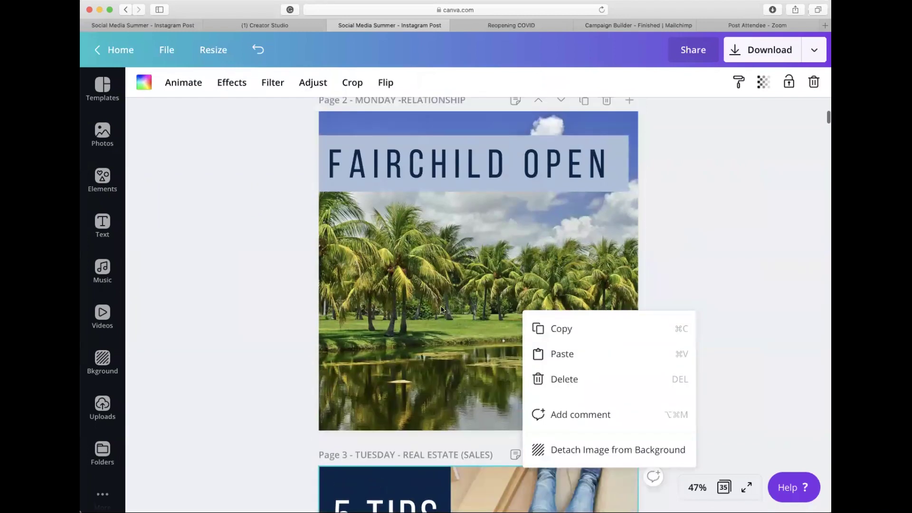
{"action": "left_click", "coordinate": [658, 169]}
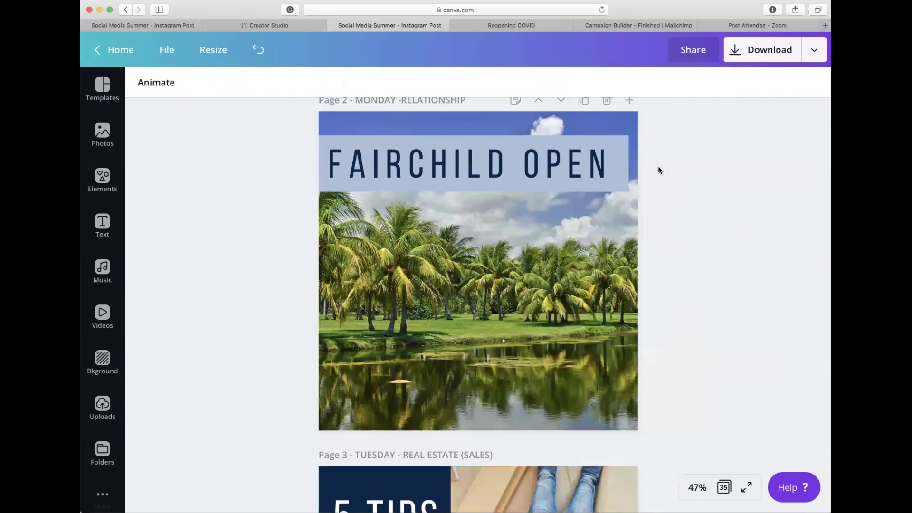
Switch to Creator Studio and open the details of the scheduled Fairchild Gardens post
{"action": "left_click", "coordinate": [269, 25]}
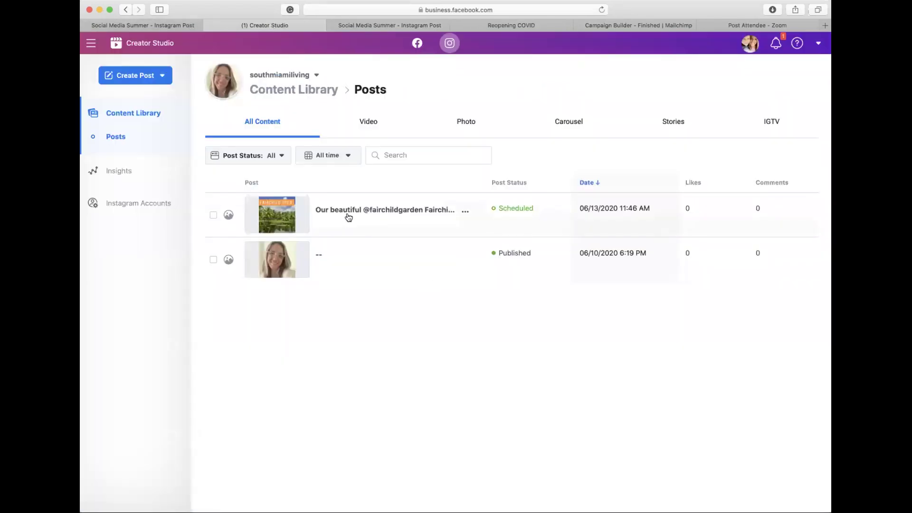
{"action": "mouse_move", "coordinate": [615, 211]}
{"action": "left_click", "coordinate": [375, 212]}
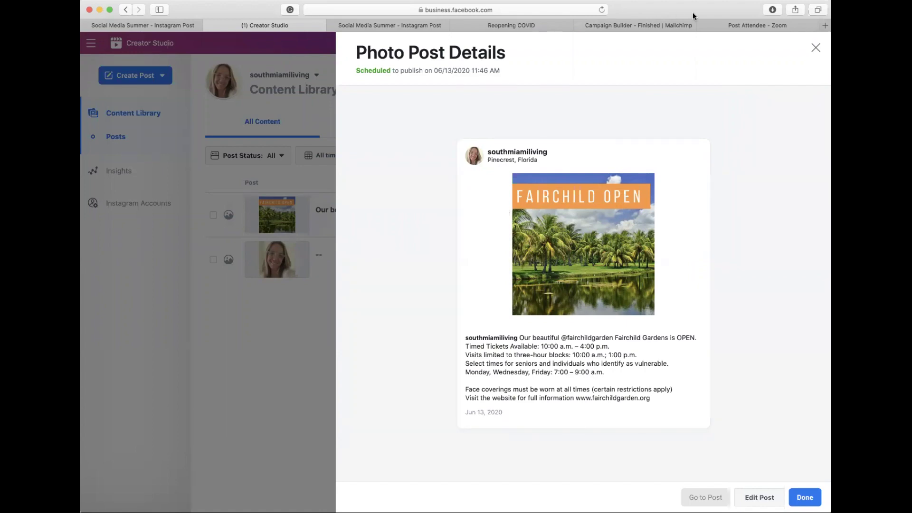
Look over the Mailchimp campaign page, the Fairchild reopening web page, and both Social Media Summer designs in Canva
{"action": "left_click", "coordinate": [674, 25]}
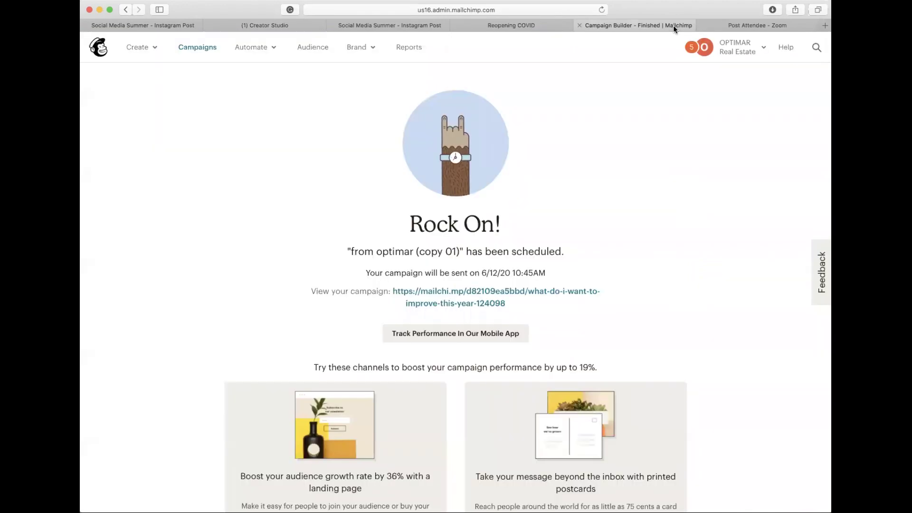
{"action": "left_click", "coordinate": [546, 27]}
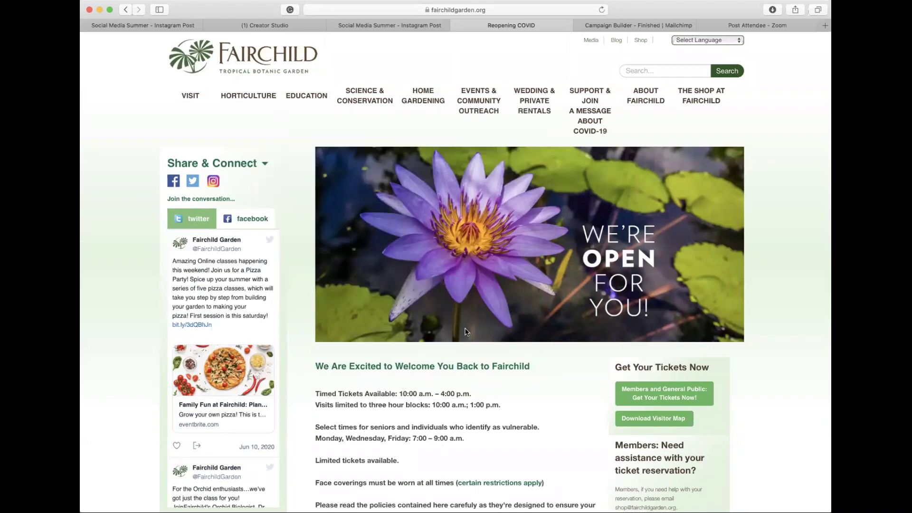
{"action": "left_click", "coordinate": [437, 27]}
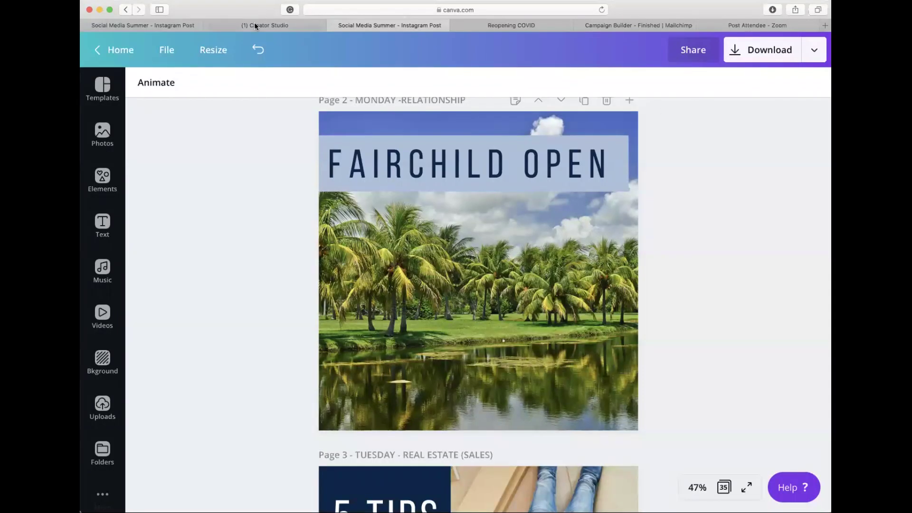
{"action": "left_click", "coordinate": [167, 26]}
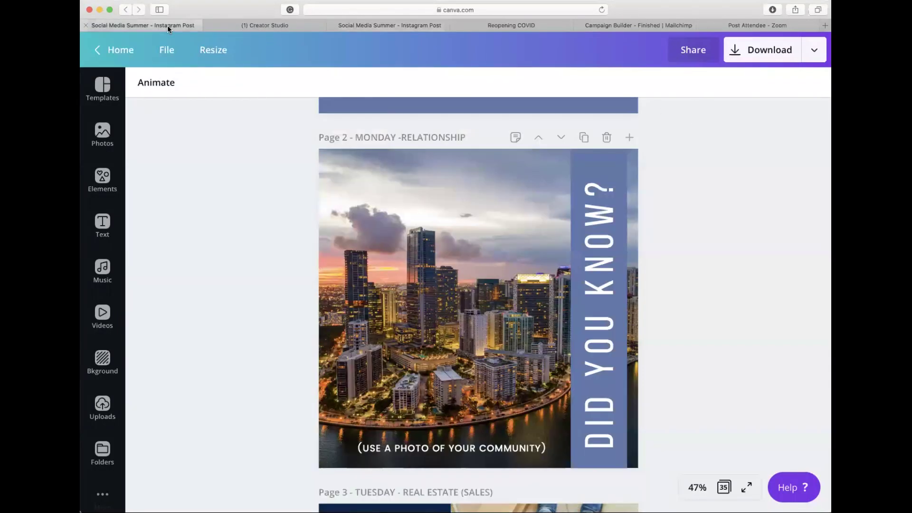
{"action": "left_click", "coordinate": [332, 25]}
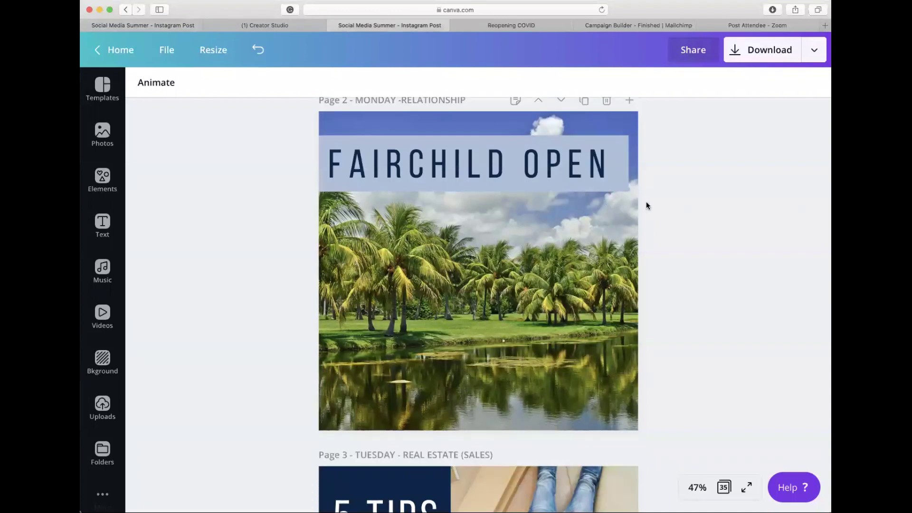
Check the Mailchimp campaign page again, and close the Fairchild post details in Creator Studio
{"action": "left_click", "coordinate": [651, 28]}
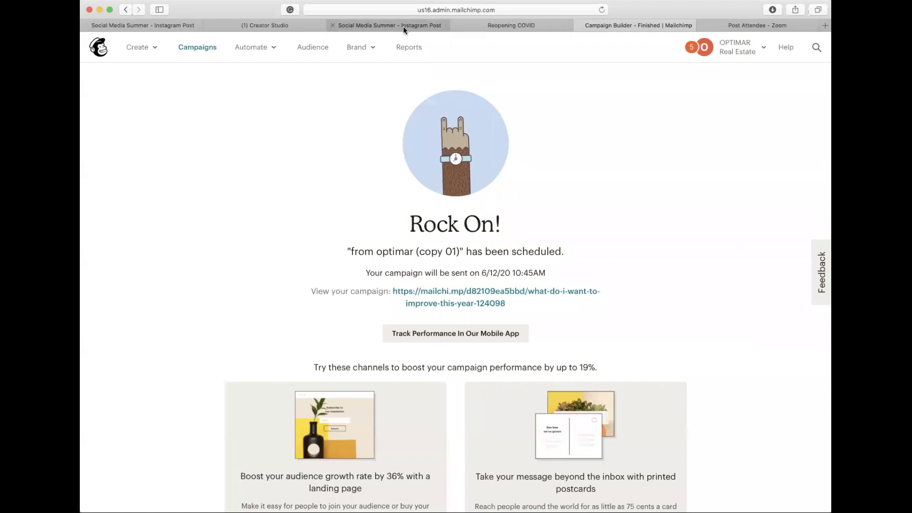
{"action": "left_click", "coordinate": [267, 26]}
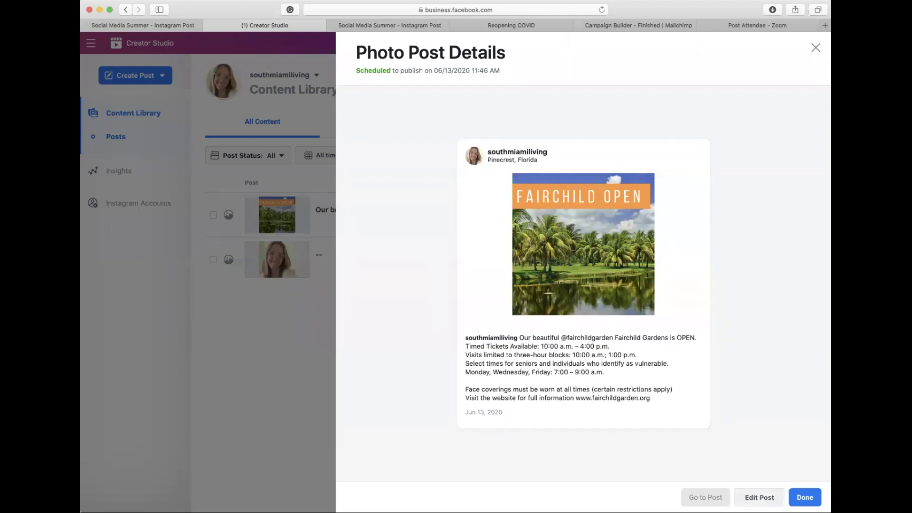
{"action": "left_click", "coordinate": [813, 498]}
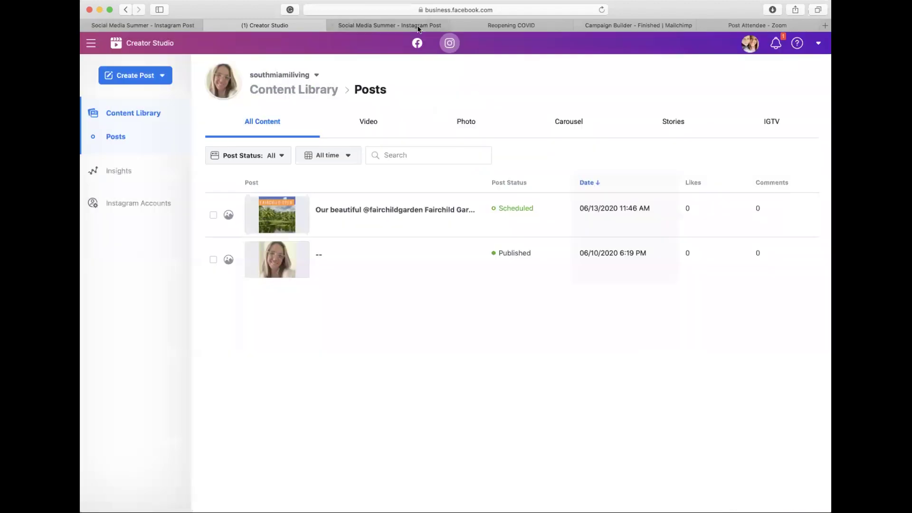
Switch to the customized Social Media Summer design in Canva, read the full note on page 3, and close it
{"action": "left_click", "coordinate": [360, 23]}
{"action": "scroll", "coordinate": [445, 233], "scroll_direction": "down", "scroll_amount": 5}
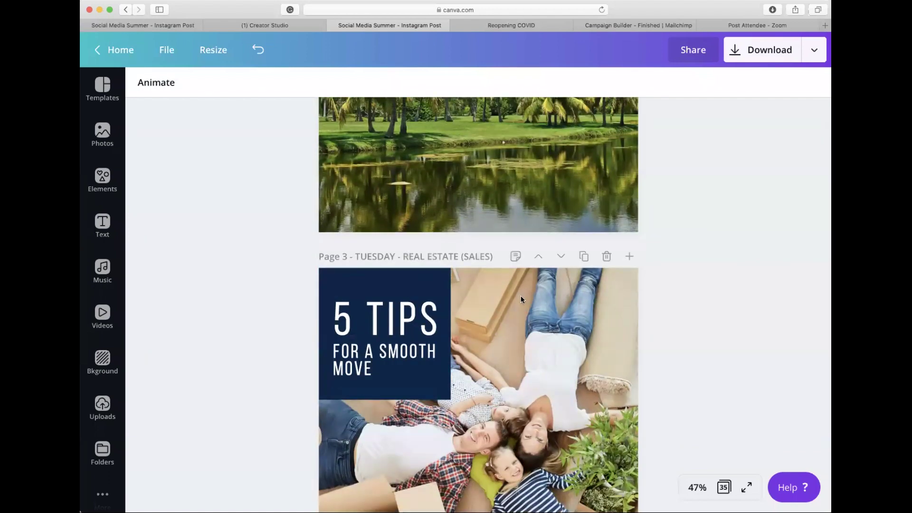
{"action": "left_click", "coordinate": [486, 257]}
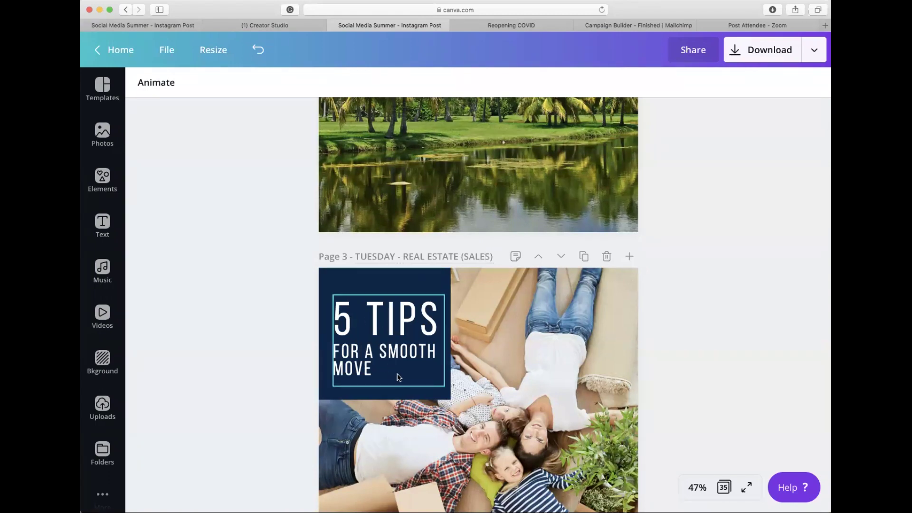
{"action": "left_click", "coordinate": [515, 257]}
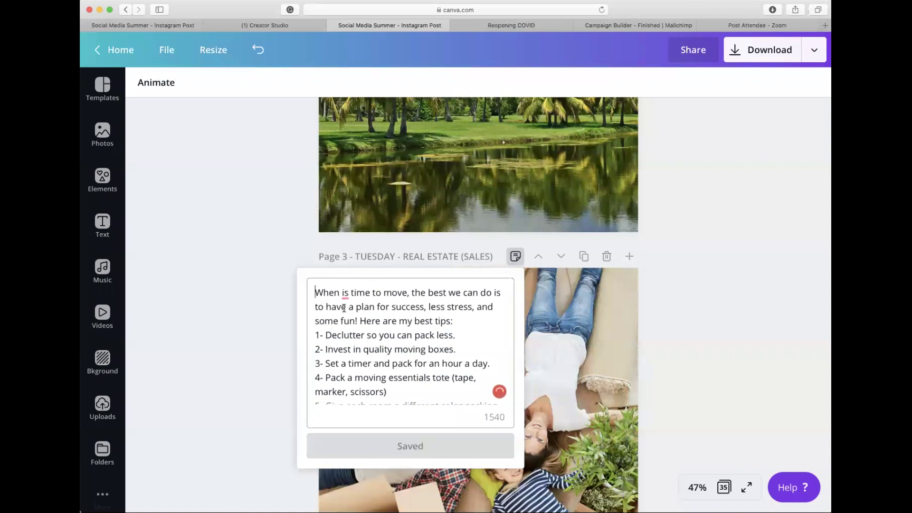
{"action": "scroll", "coordinate": [434, 306], "scroll_direction": "down", "scroll_amount": 3}
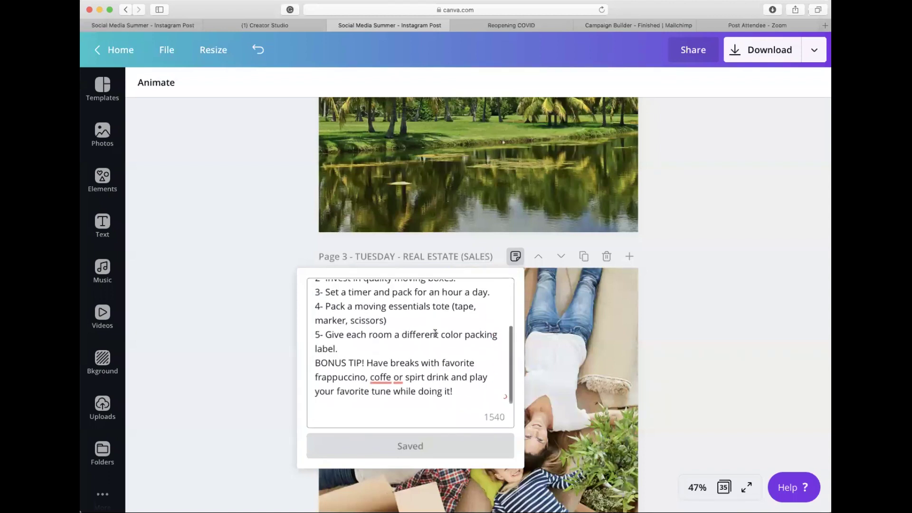
{"action": "scroll", "coordinate": [435, 334], "scroll_direction": "up", "scroll_amount": 2}
{"action": "scroll", "coordinate": [435, 334], "scroll_direction": "down", "scroll_amount": 2}
{"action": "scroll", "coordinate": [435, 335], "scroll_direction": "up", "scroll_amount": 4}
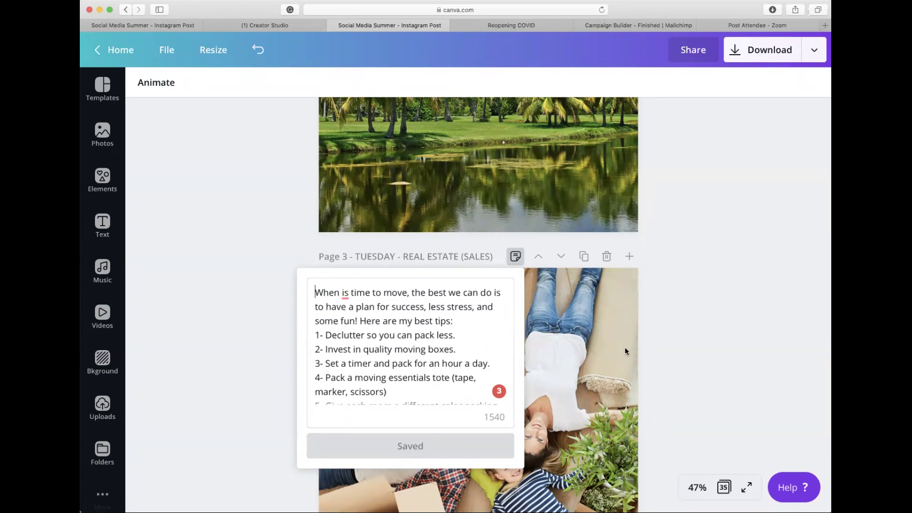
{"action": "left_click", "coordinate": [682, 387]}
Read the page note on page 4, the Name of Business in the Neighborhood template, and close it
{"action": "scroll", "coordinate": [690, 375], "scroll_direction": "down", "scroll_amount": 10}
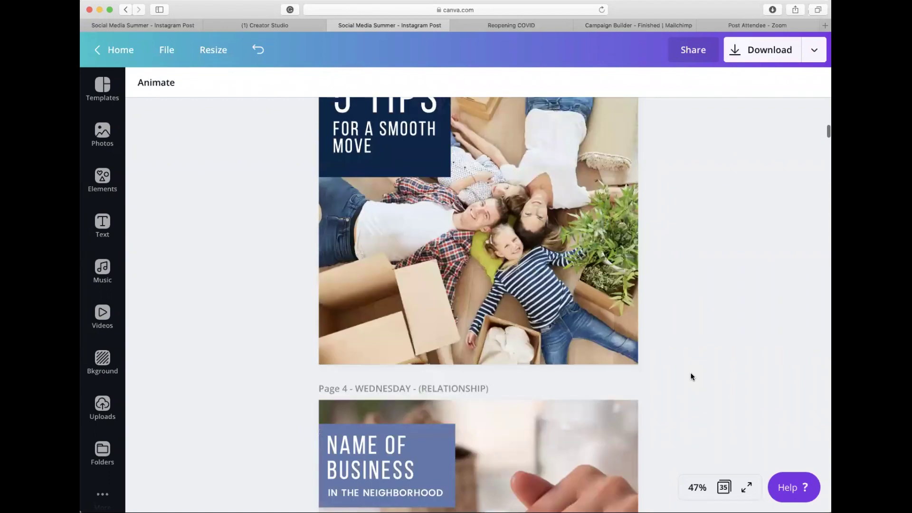
{"action": "scroll", "coordinate": [691, 376], "scroll_direction": "down", "scroll_amount": 2}
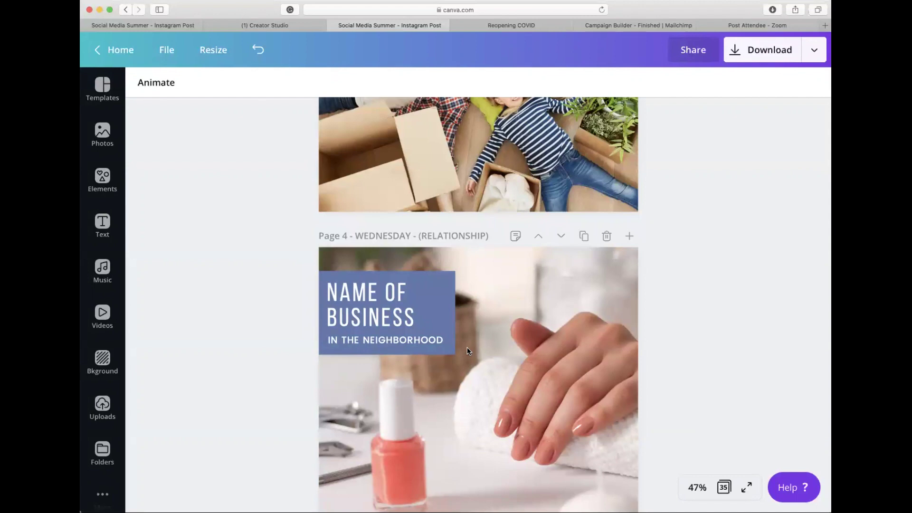
{"action": "left_click", "coordinate": [518, 242]}
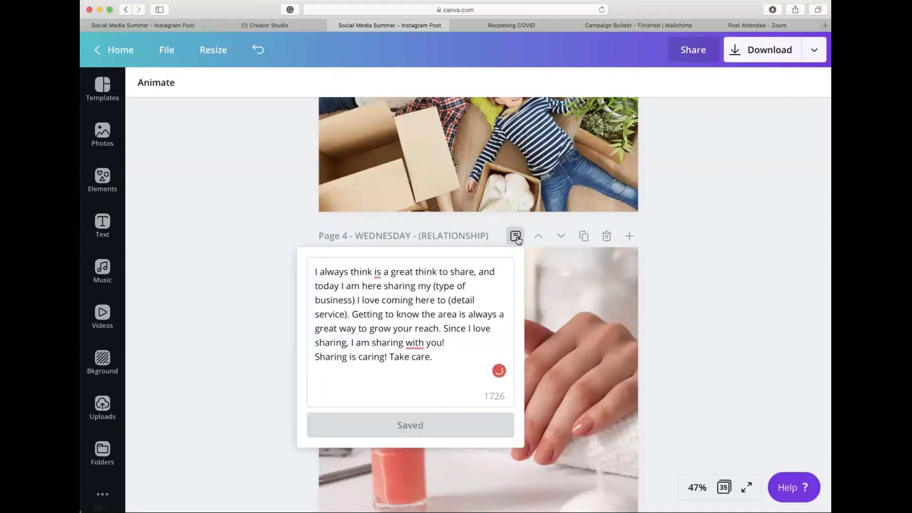
{"action": "left_click", "coordinate": [516, 238]}
Look through the template pages from page 4 to the Book or Kindle design on page 6
{"action": "scroll", "coordinate": [435, 321], "scroll_direction": "down", "scroll_amount": 3}
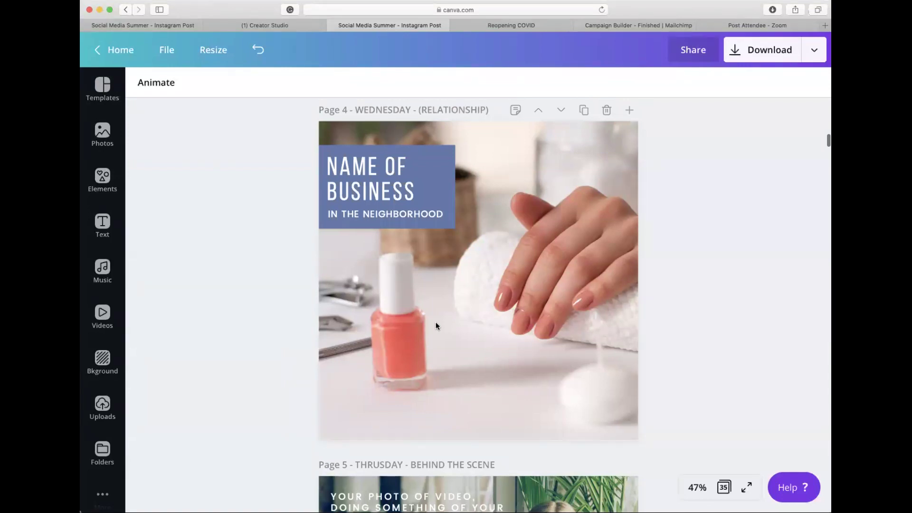
{"action": "scroll", "coordinate": [436, 326], "scroll_direction": "down", "scroll_amount": 1}
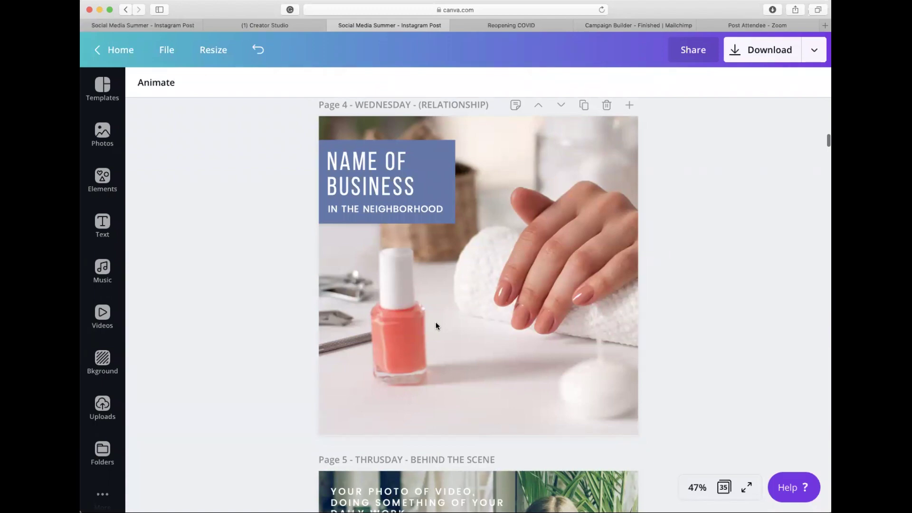
{"action": "scroll", "coordinate": [435, 326], "scroll_direction": "down", "scroll_amount": 5}
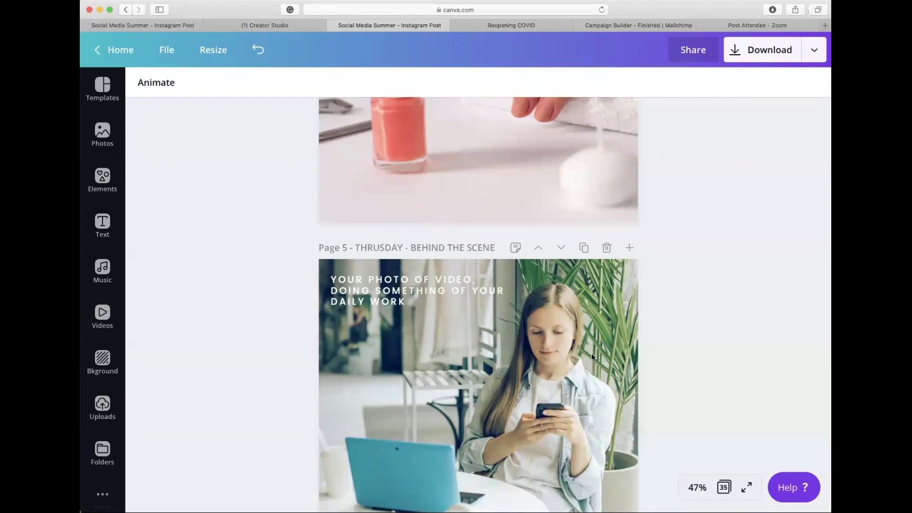
{"action": "scroll", "coordinate": [591, 353], "scroll_direction": "down", "scroll_amount": 10}
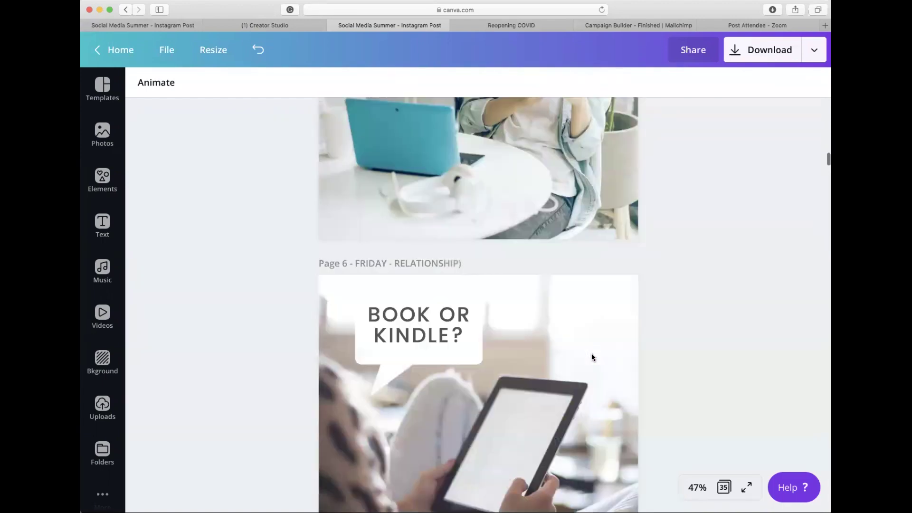
Read the page note on page 6, the Book or Kindle design, and close it
{"action": "scroll", "coordinate": [573, 345], "scroll_direction": "down", "scroll_amount": 1}
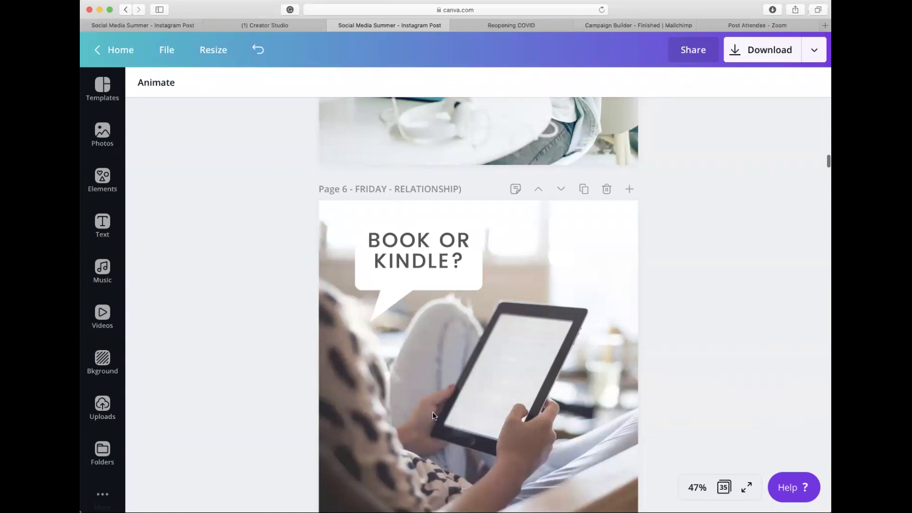
{"action": "scroll", "coordinate": [432, 416], "scroll_direction": "down", "scroll_amount": 1}
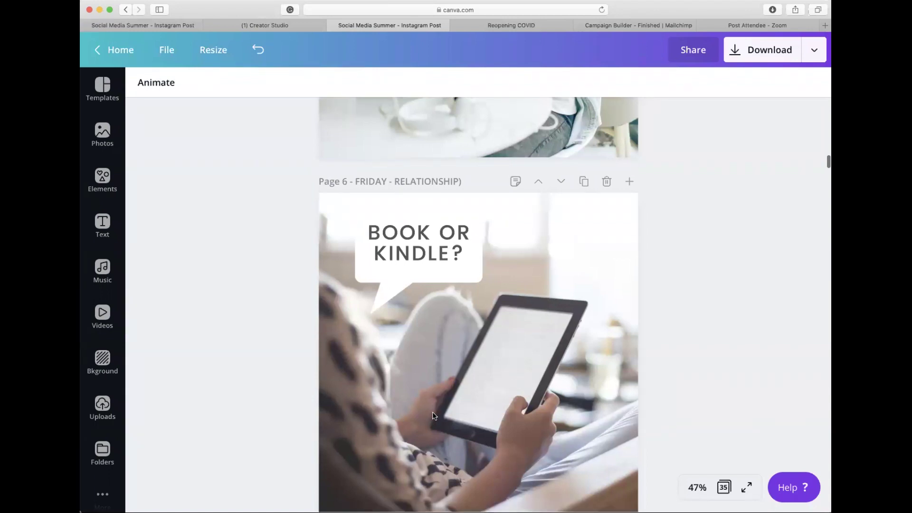
{"action": "right_click", "coordinate": [432, 416]}
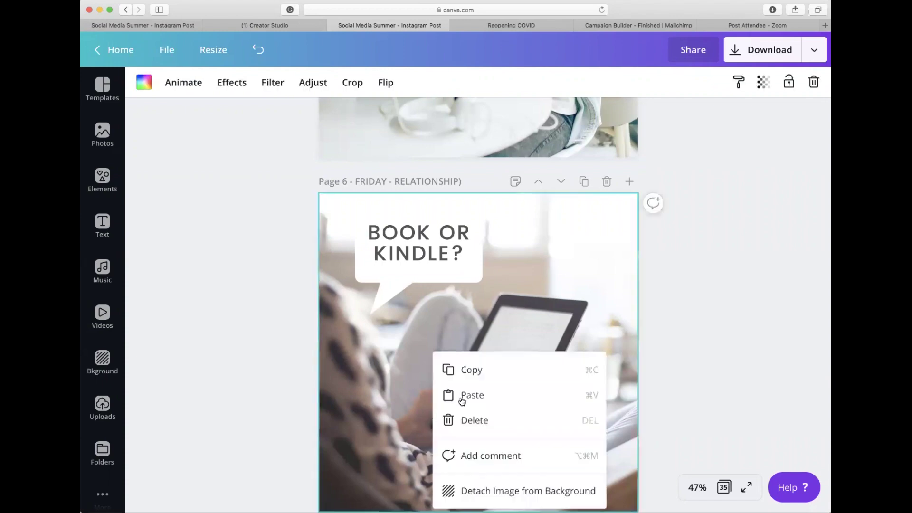
{"action": "left_click", "coordinate": [703, 224]}
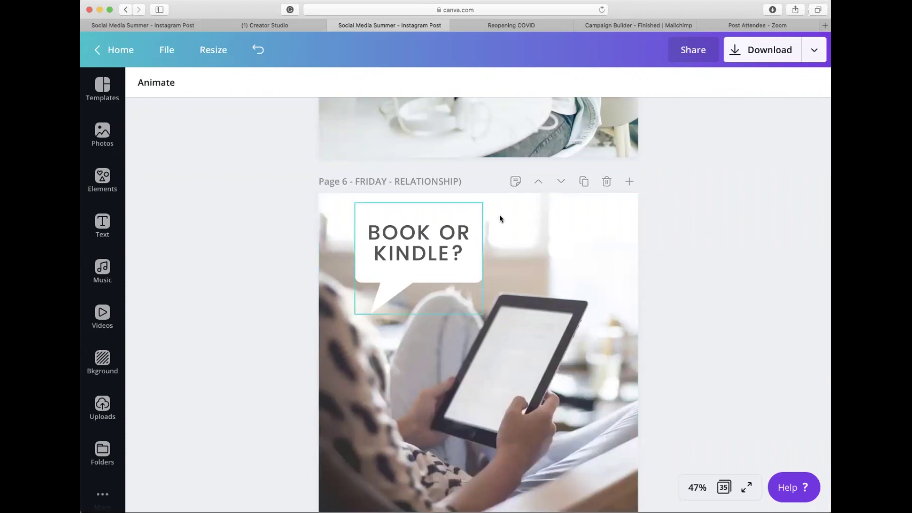
{"action": "left_click", "coordinate": [515, 181]}
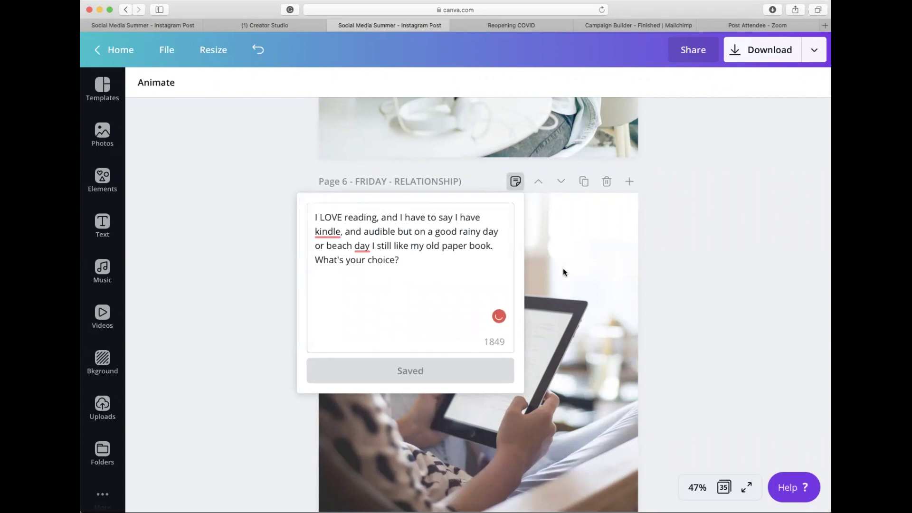
{"action": "left_click", "coordinate": [729, 265]}
Read the page note on page 7, the New on the Market listing template, and close it
{"action": "scroll", "coordinate": [729, 266], "scroll_direction": "down", "scroll_amount": 5}
{"action": "scroll", "coordinate": [729, 267], "scroll_direction": "down", "scroll_amount": 3}
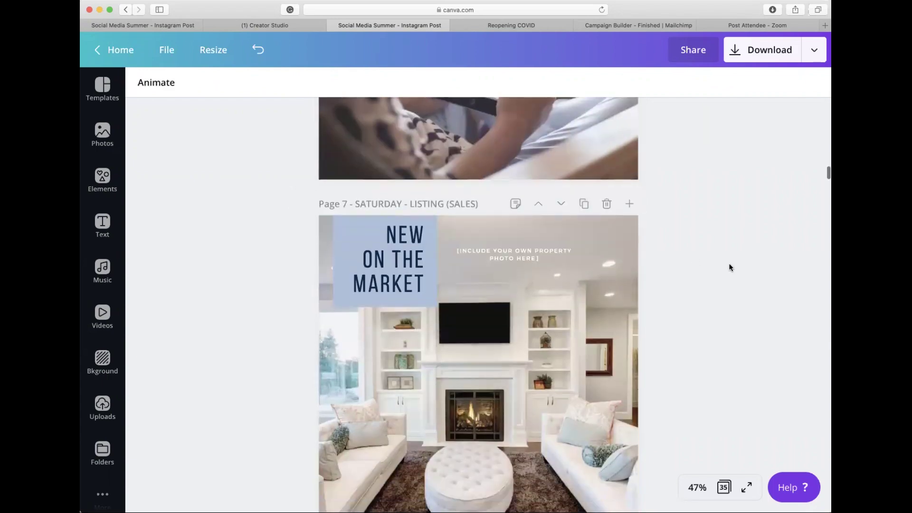
{"action": "right_click", "coordinate": [724, 259]}
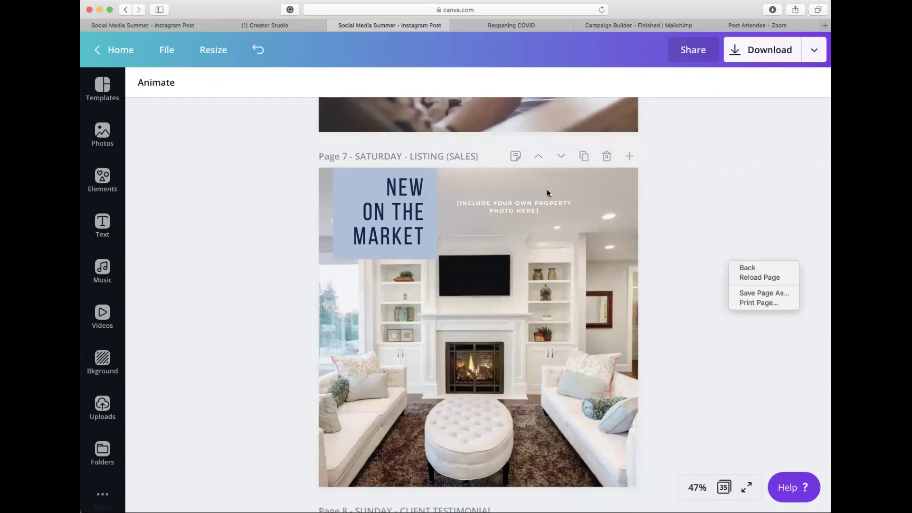
{"action": "left_click", "coordinate": [514, 157]}
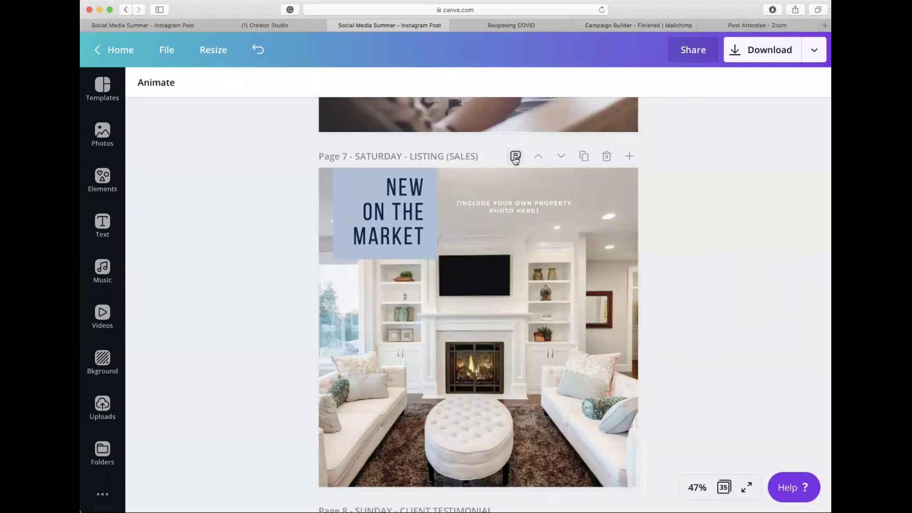
{"action": "left_click", "coordinate": [515, 157]}
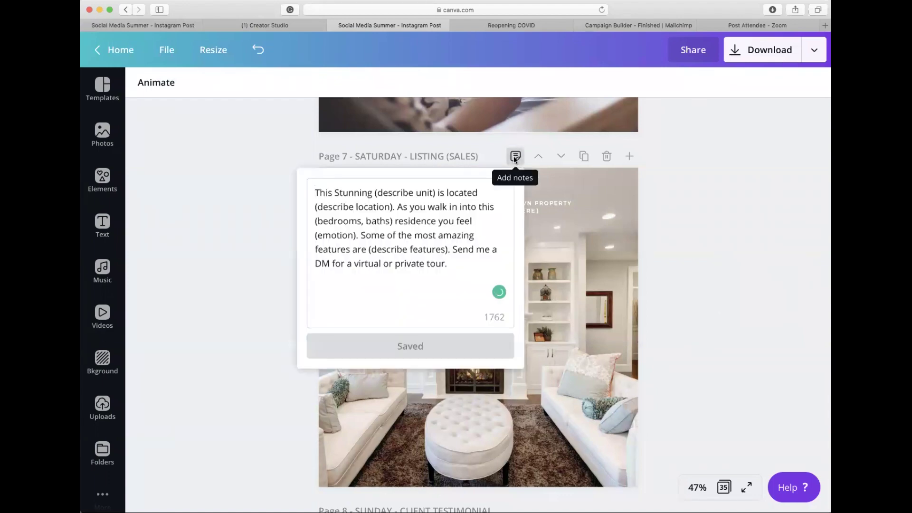
{"action": "left_click", "coordinate": [514, 156]}
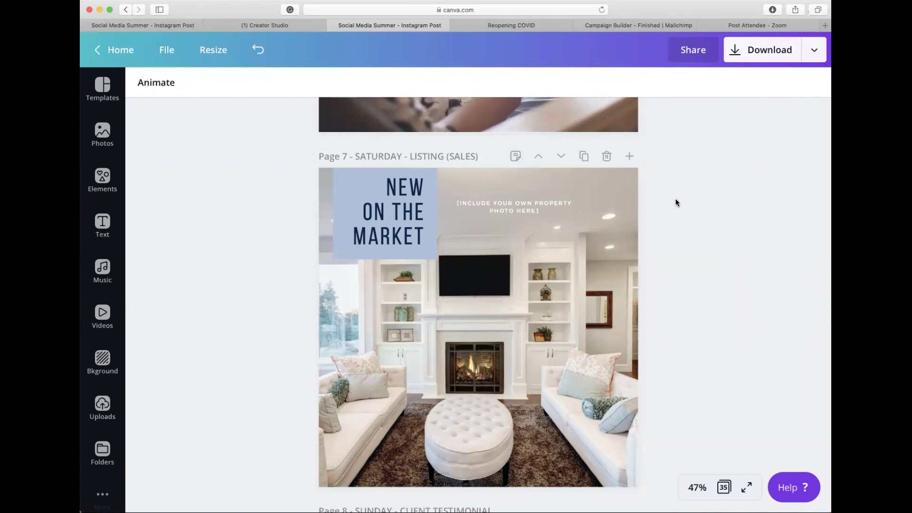
Delete the placeholder text about daily work from the Behind the Scene photo on page 5, and undo the deletion
{"action": "scroll", "coordinate": [676, 201], "scroll_direction": "up", "scroll_amount": 10}
{"action": "scroll", "coordinate": [675, 199], "scroll_direction": "up", "scroll_amount": 8}
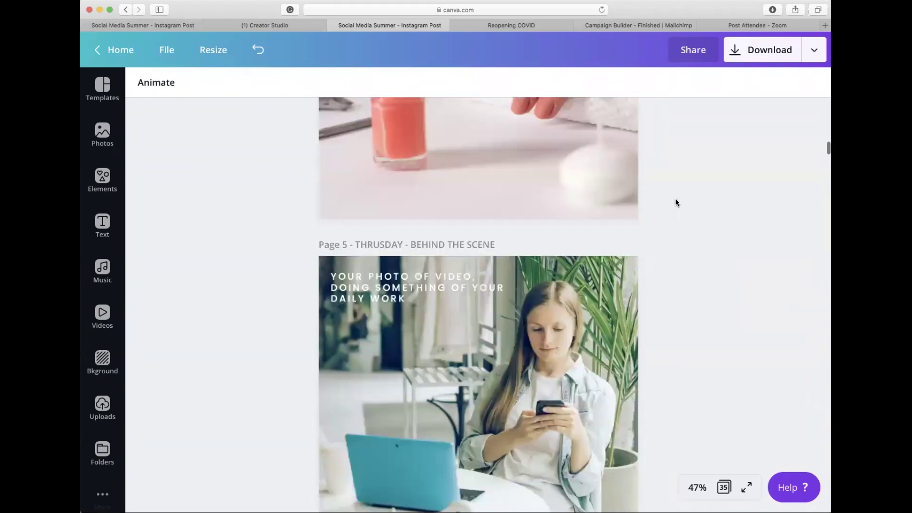
{"action": "scroll", "coordinate": [674, 198], "scroll_direction": "down", "scroll_amount": 1}
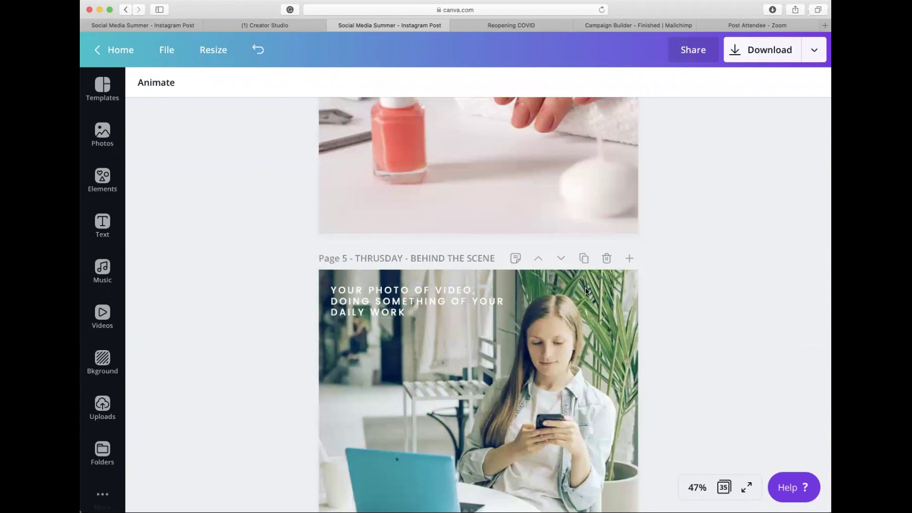
{"action": "left_click", "coordinate": [392, 295]}
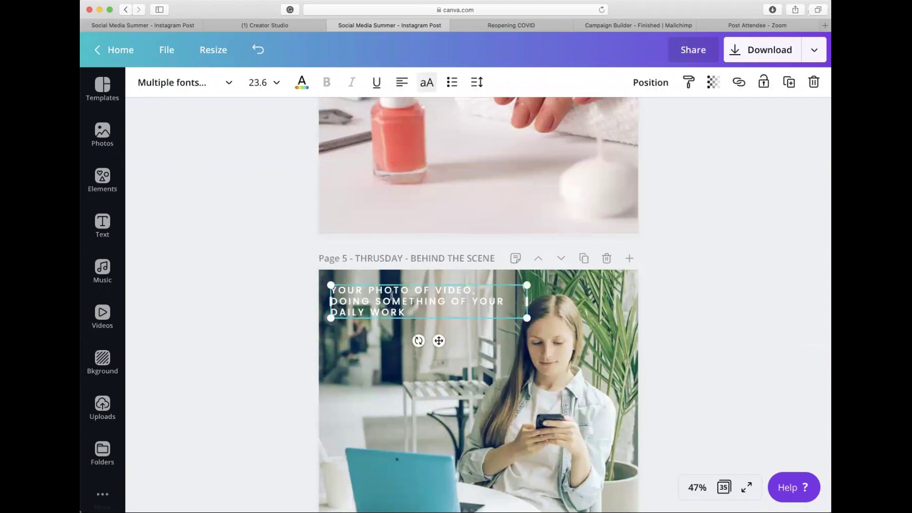
{"action": "key", "text": "Delete"}
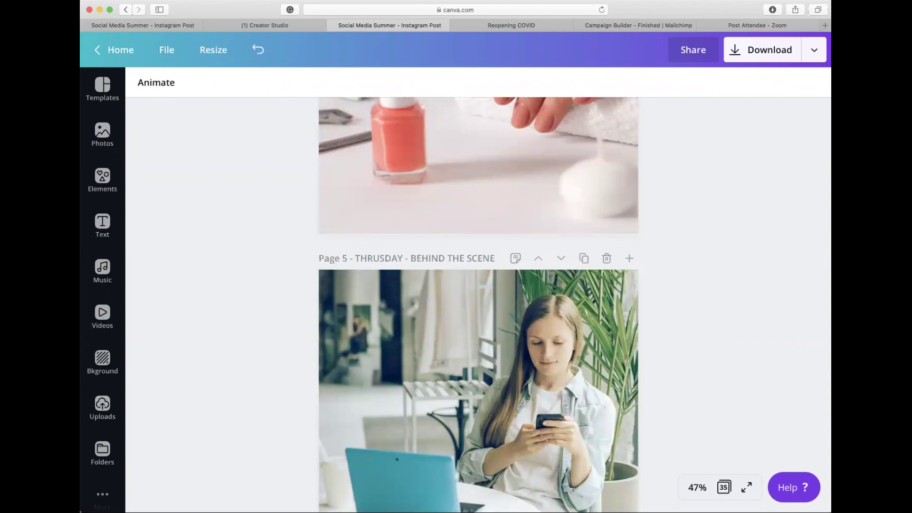
{"action": "scroll", "coordinate": [478, 304], "scroll_direction": "down", "scroll_amount": 5}
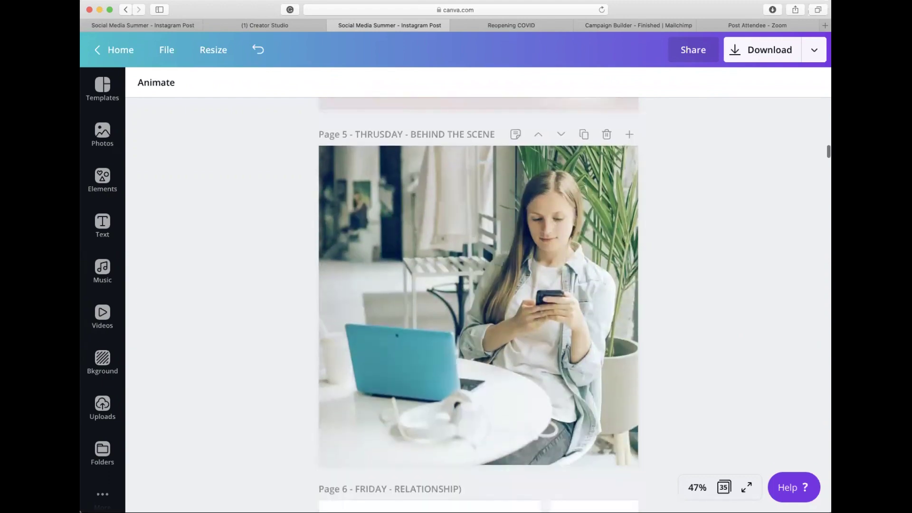
{"action": "key", "text": "super+z"}
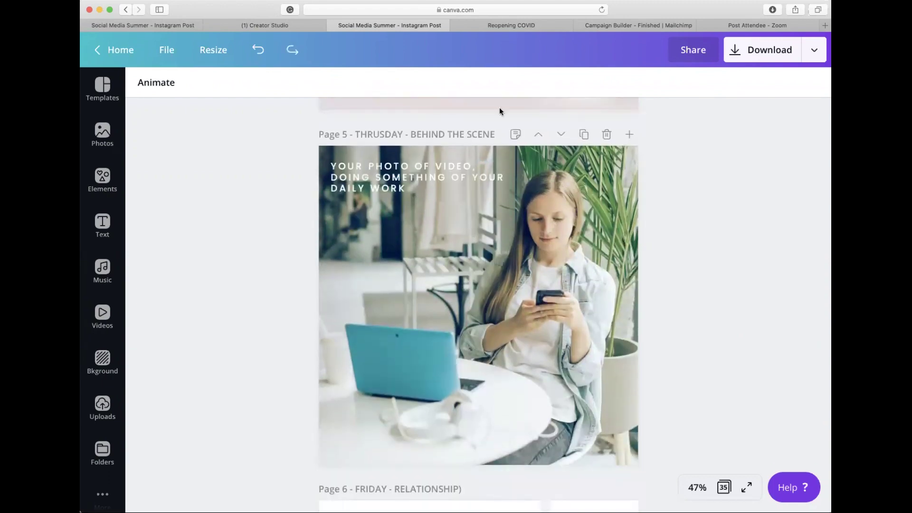
Review the week's designs from the Fairchild Open post on page 2 through the New on the Market listing on page 7
{"action": "scroll", "coordinate": [731, 192], "scroll_direction": "up", "scroll_amount": 10}
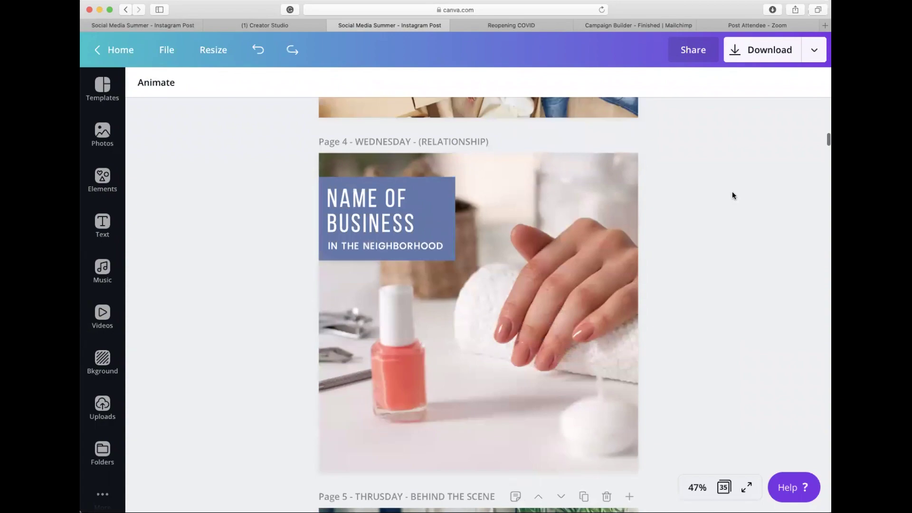
{"action": "scroll", "coordinate": [731, 191], "scroll_direction": "up", "scroll_amount": 10}
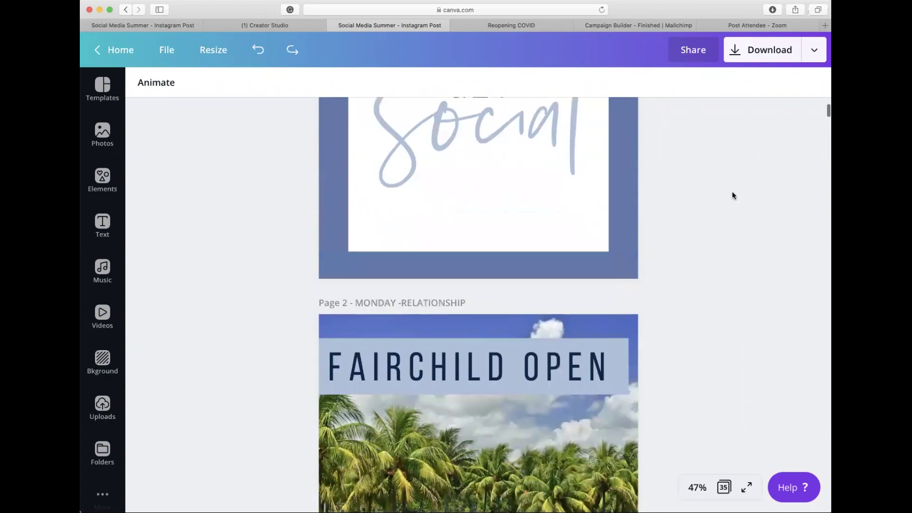
{"action": "scroll", "coordinate": [731, 192], "scroll_direction": "down", "scroll_amount": 6}
{"action": "scroll", "coordinate": [732, 193], "scroll_direction": "down", "scroll_amount": 10}
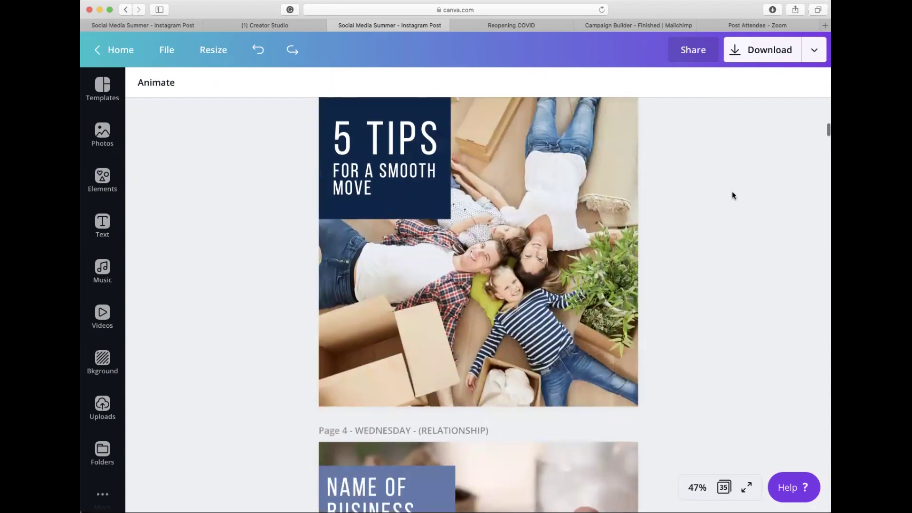
{"action": "scroll", "coordinate": [732, 194], "scroll_direction": "down", "scroll_amount": 10}
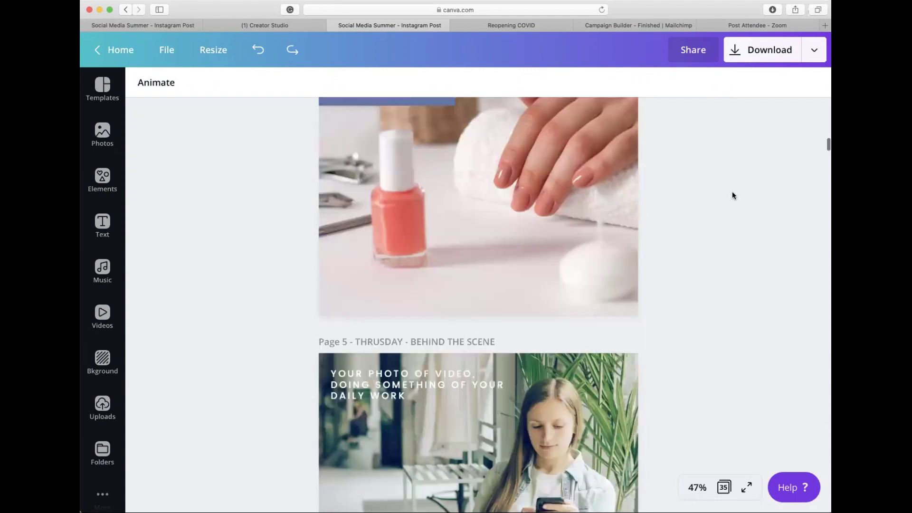
{"action": "scroll", "coordinate": [731, 195], "scroll_direction": "down", "scroll_amount": 10}
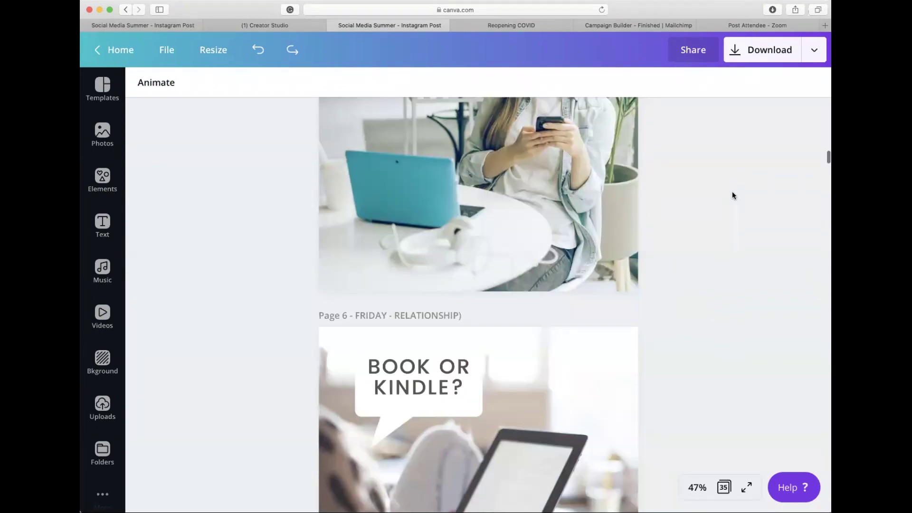
{"action": "scroll", "coordinate": [731, 194], "scroll_direction": "down", "scroll_amount": 3}
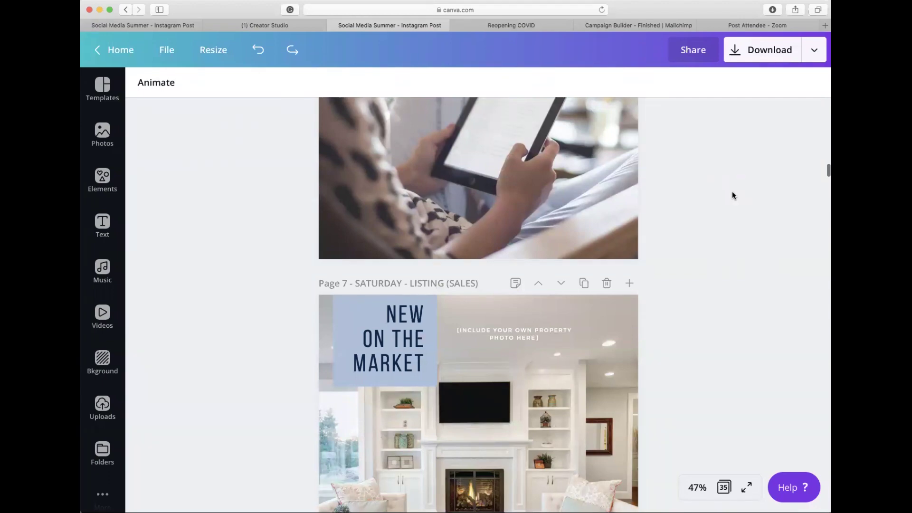
{"action": "scroll", "coordinate": [731, 195], "scroll_direction": "up", "scroll_amount": 5}
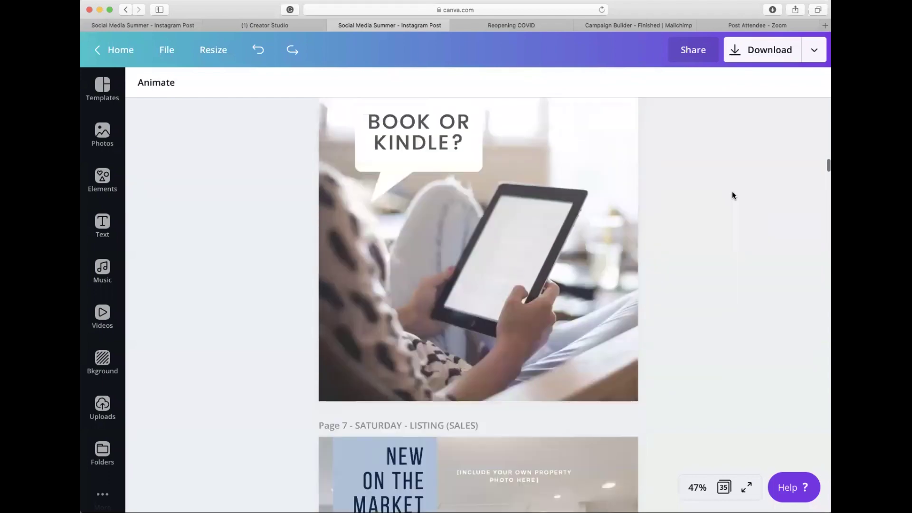
{"action": "scroll", "coordinate": [731, 195], "scroll_direction": "down", "scroll_amount": 7}
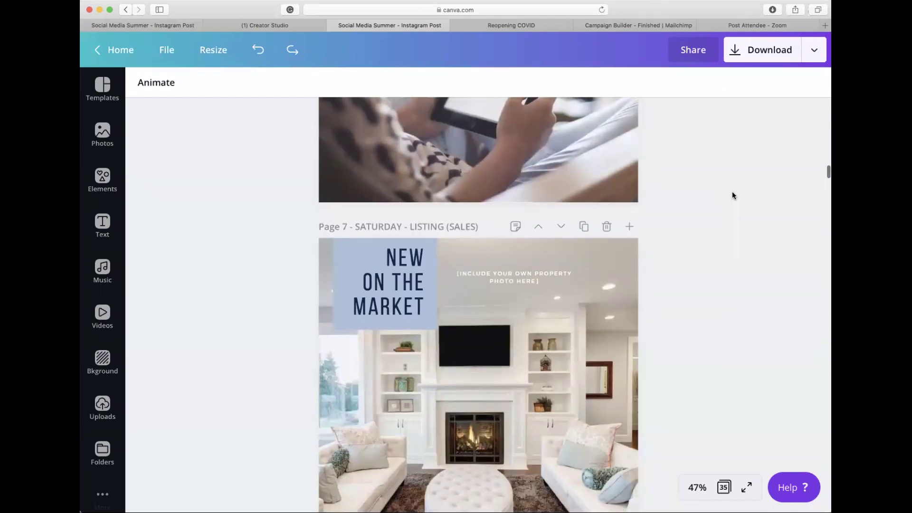
{"action": "scroll", "coordinate": [732, 191], "scroll_direction": "down", "scroll_amount": 2}
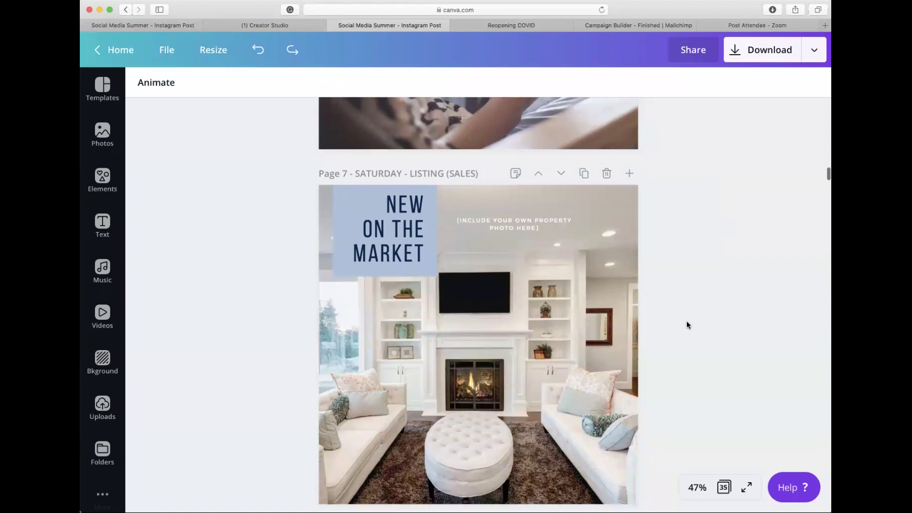
{"action": "scroll", "coordinate": [686, 325], "scroll_direction": "down", "scroll_amount": 2}
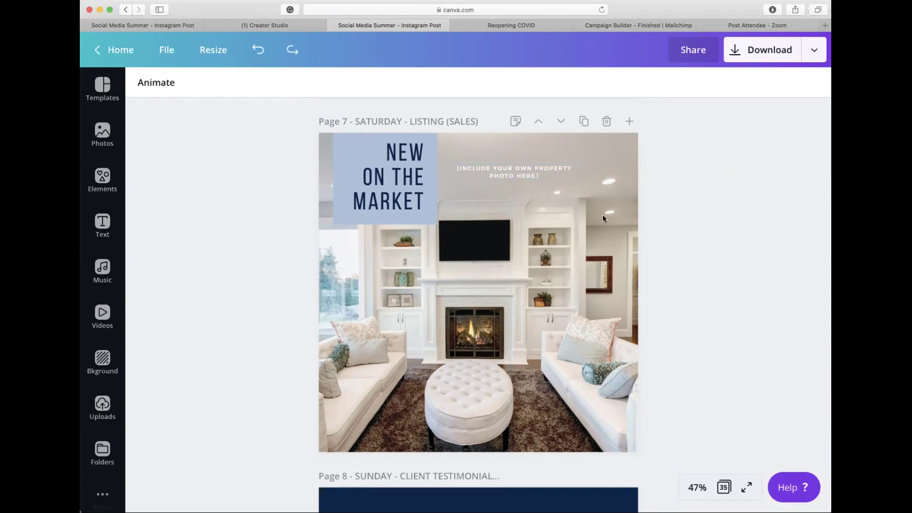
Read the page note on page 8, the client testimonial template, and close it
{"action": "scroll", "coordinate": [603, 216], "scroll_direction": "down", "scroll_amount": 5}
{"action": "scroll", "coordinate": [602, 219], "scroll_direction": "down", "scroll_amount": 3}
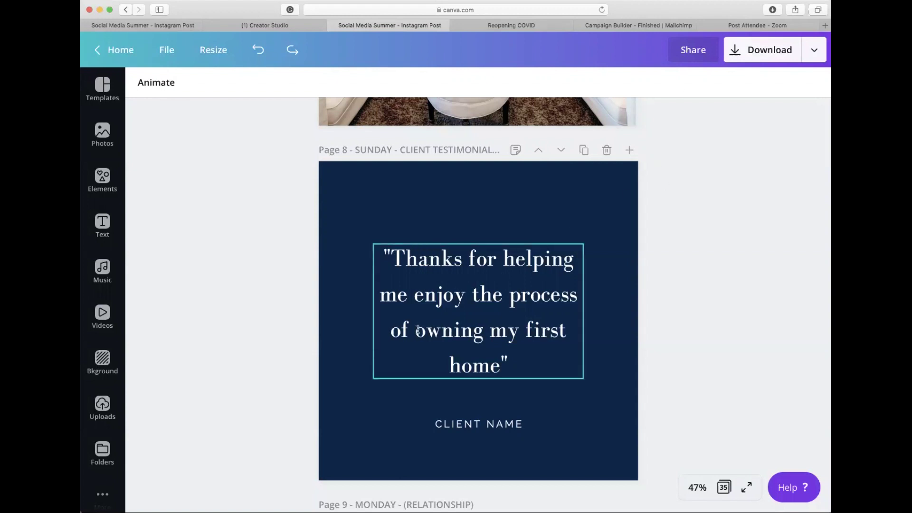
{"action": "left_click", "coordinate": [515, 150]}
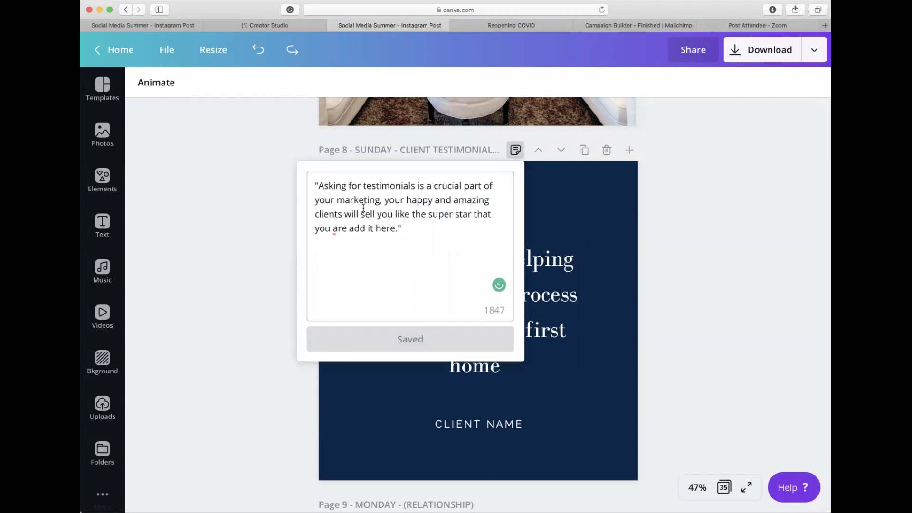
{"action": "left_click", "coordinate": [695, 261]}
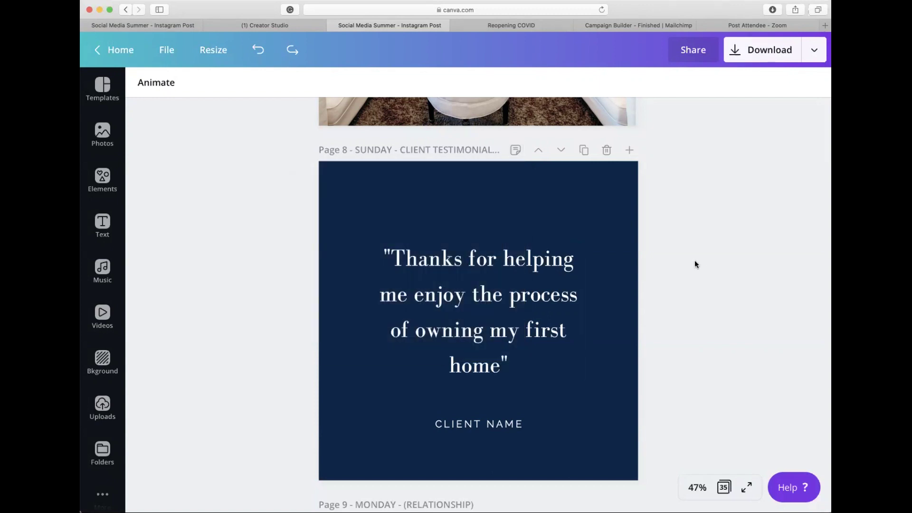
{"action": "left_click", "coordinate": [515, 151]}
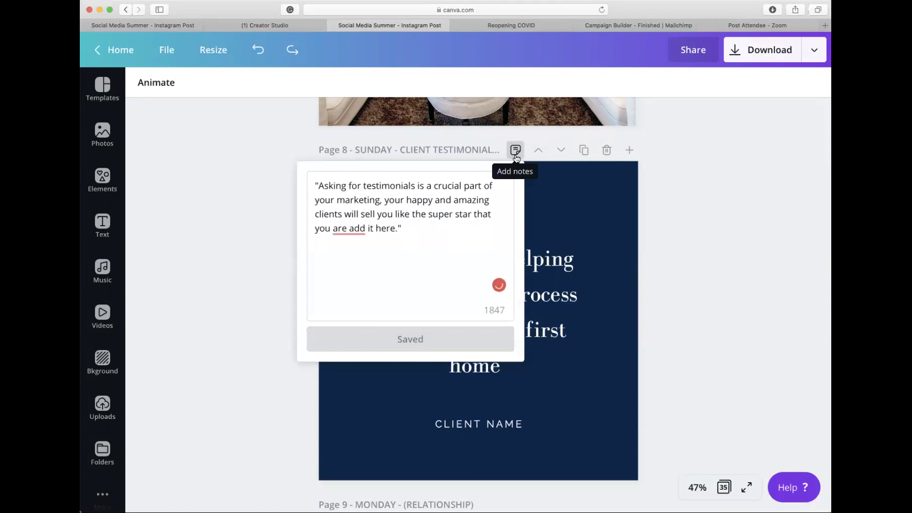
{"action": "left_click", "coordinate": [665, 244]}
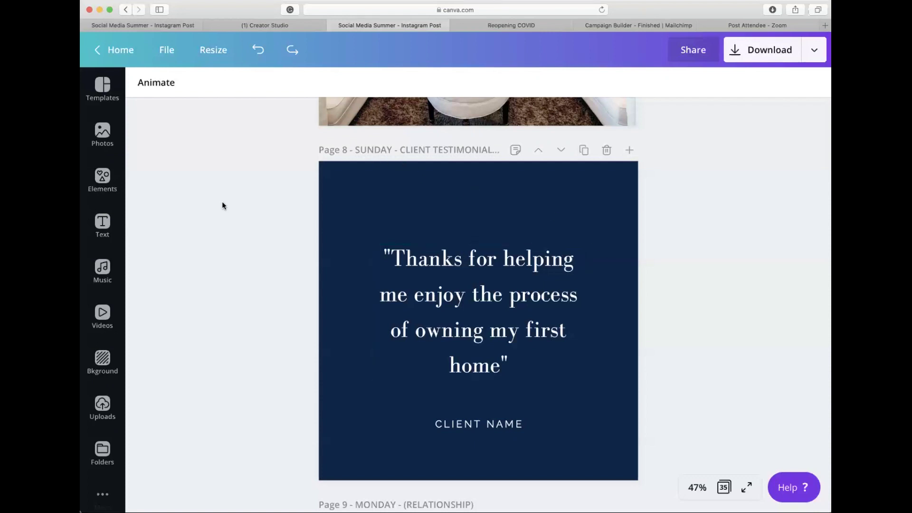
Change the background of the client testimonial on page 8 to the orange brand color
{"action": "left_click", "coordinate": [522, 221]}
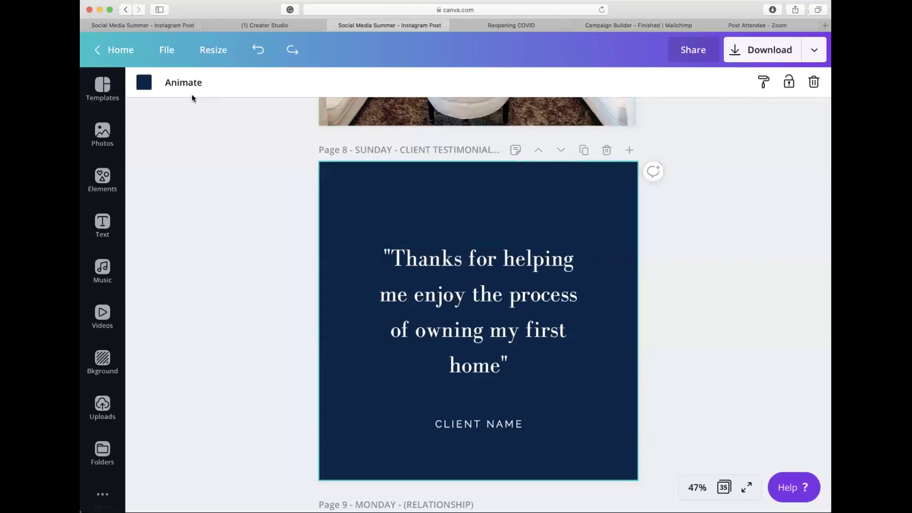
{"action": "left_click", "coordinate": [152, 89]}
{"action": "left_click", "coordinate": [324, 342]}
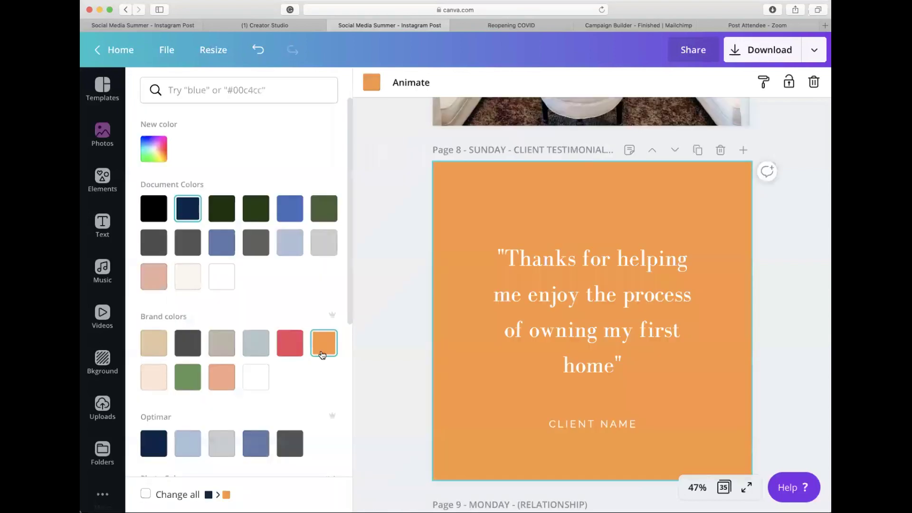
{"action": "key", "text": "Escape"}
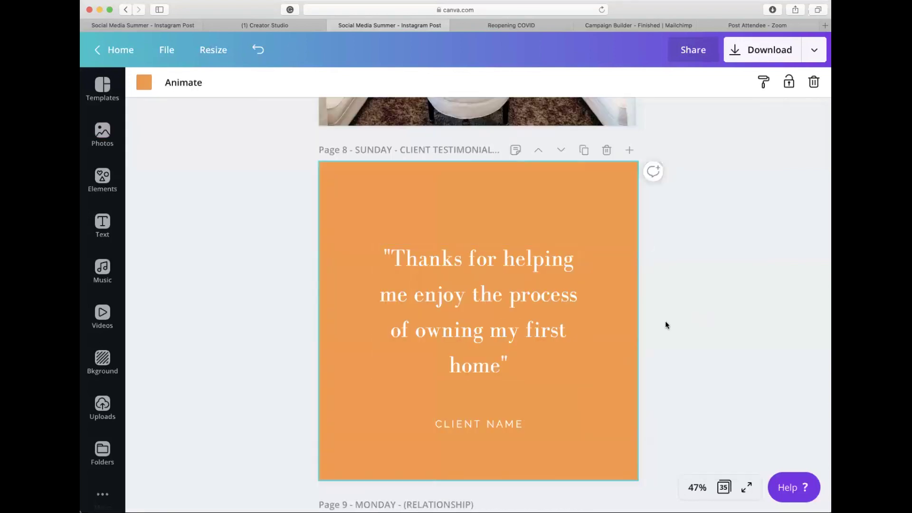
{"action": "scroll", "coordinate": [674, 335], "scroll_direction": "down", "scroll_amount": 2}
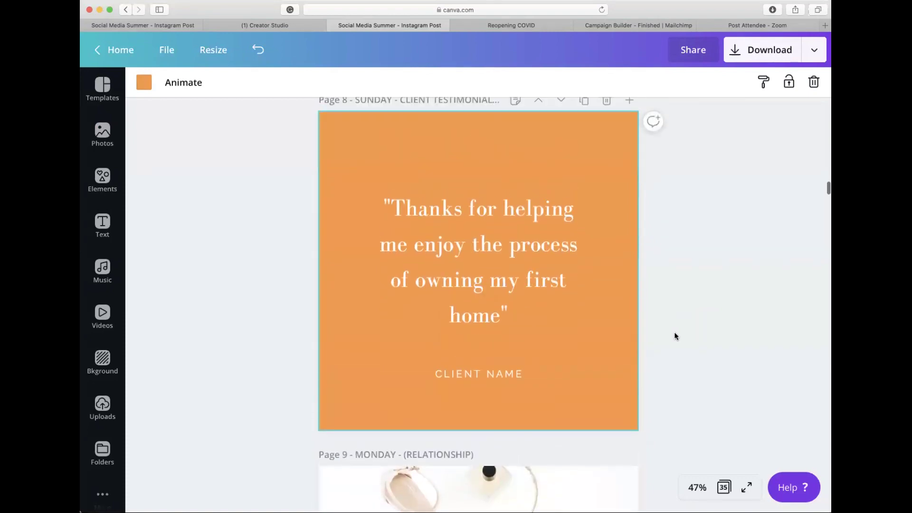
Review the first week's designs again, from the Fairchild post on page 2 through the business interview post on page 9
{"action": "scroll", "coordinate": [675, 332], "scroll_direction": "up", "scroll_amount": 1}
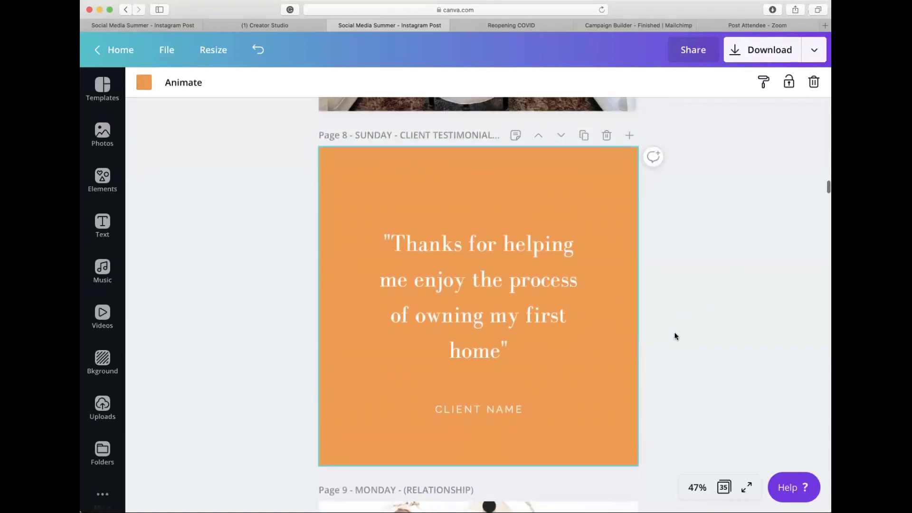
{"action": "scroll", "coordinate": [674, 336], "scroll_direction": "up", "scroll_amount": 15}
{"action": "scroll", "coordinate": [674, 335], "scroll_direction": "up", "scroll_amount": 15}
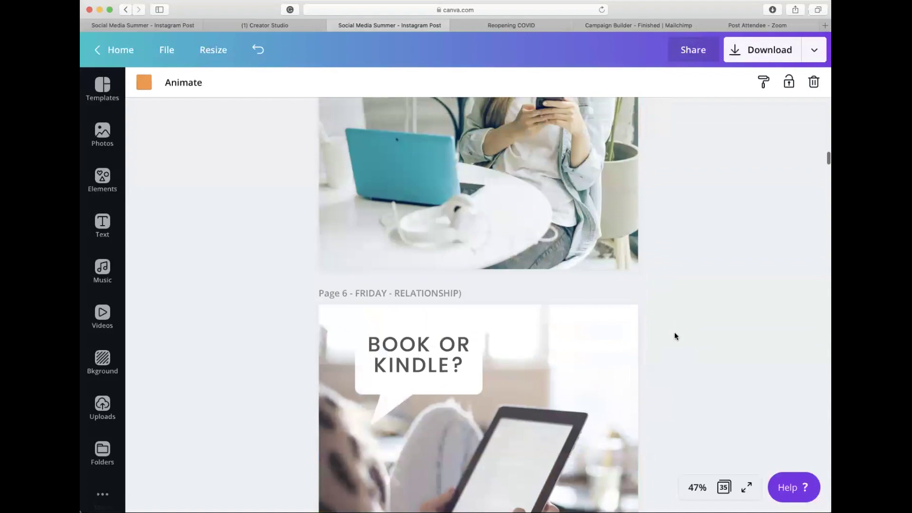
{"action": "scroll", "coordinate": [674, 336], "scroll_direction": "up", "scroll_amount": 10}
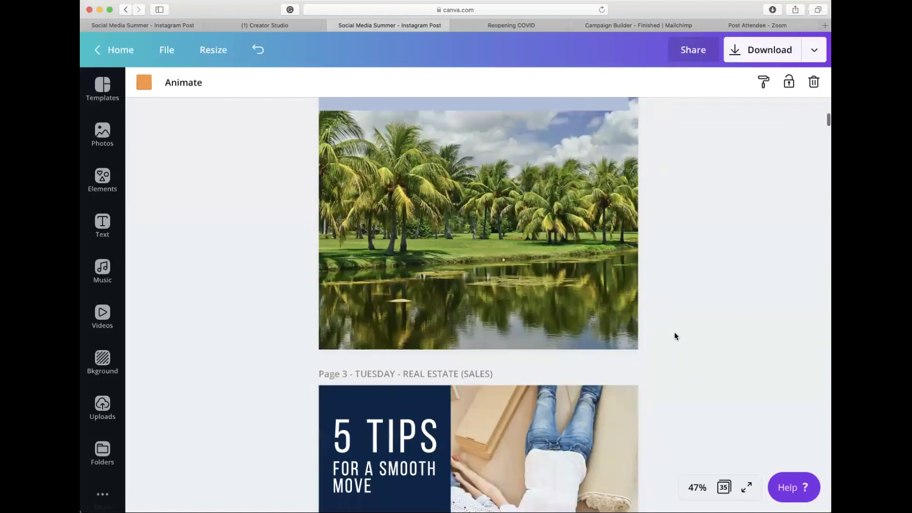
{"action": "scroll", "coordinate": [674, 335], "scroll_direction": "down", "scroll_amount": 15}
{"action": "scroll", "coordinate": [674, 336], "scroll_direction": "down", "scroll_amount": 20}
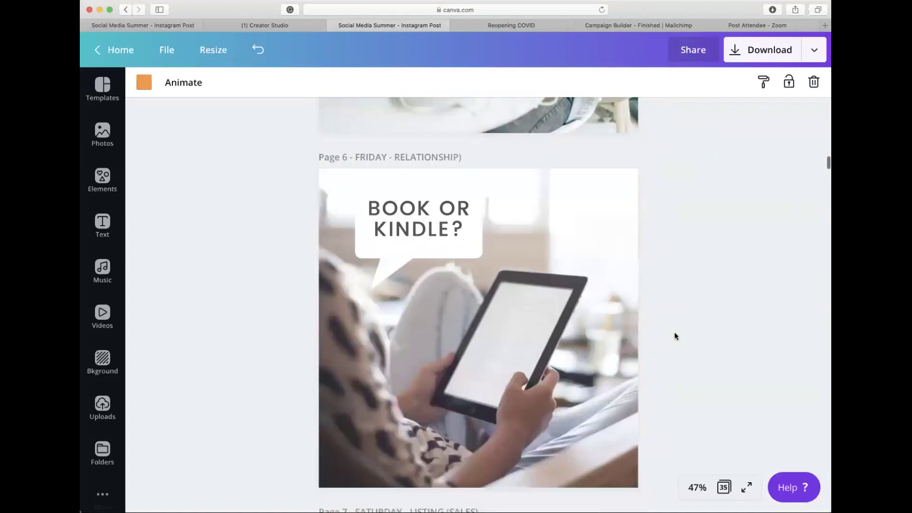
{"action": "scroll", "coordinate": [674, 336], "scroll_direction": "down", "scroll_amount": 6}
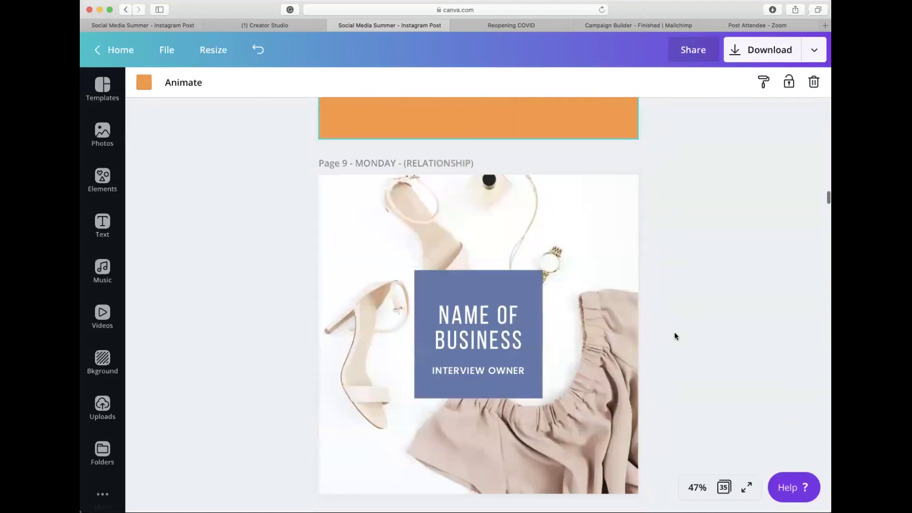
{"action": "scroll", "coordinate": [674, 336], "scroll_direction": "up", "scroll_amount": 2}
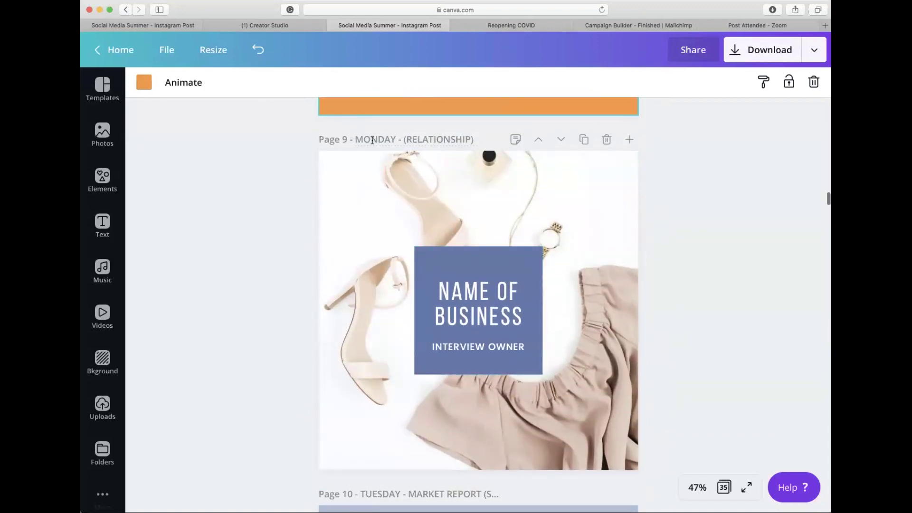
Examine the editable parts of the Market Report on page 10, including the city name heading, the statistic boxes and the days-on-market label
{"action": "scroll", "coordinate": [495, 372], "scroll_direction": "down", "scroll_amount": 10}
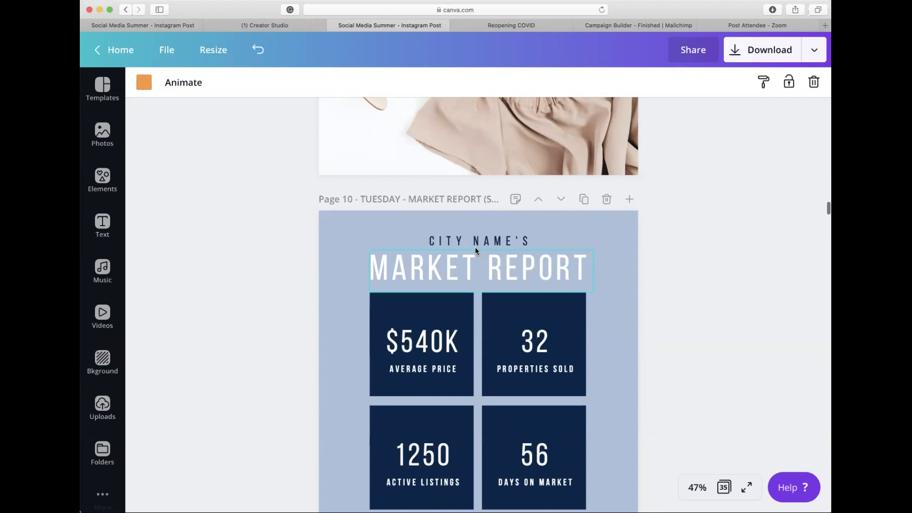
{"action": "scroll", "coordinate": [474, 247], "scroll_direction": "down", "scroll_amount": 2}
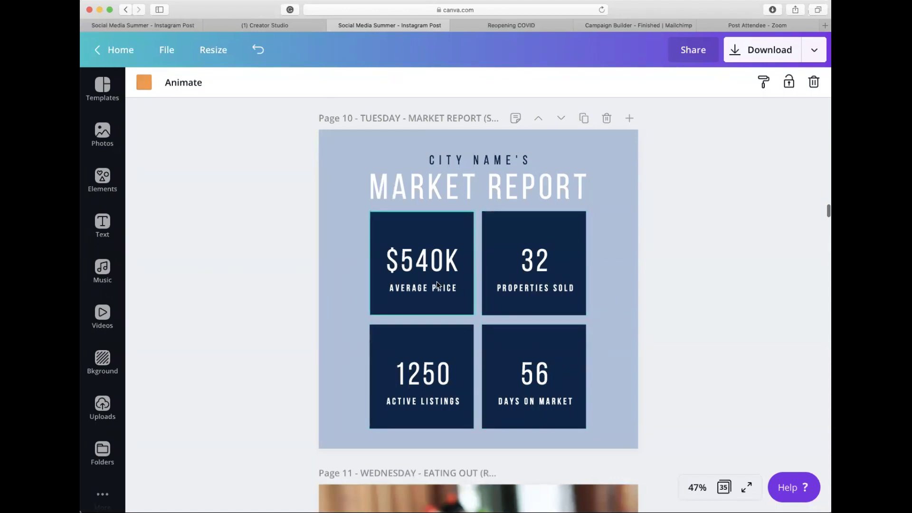
{"action": "left_click", "coordinate": [483, 160]}
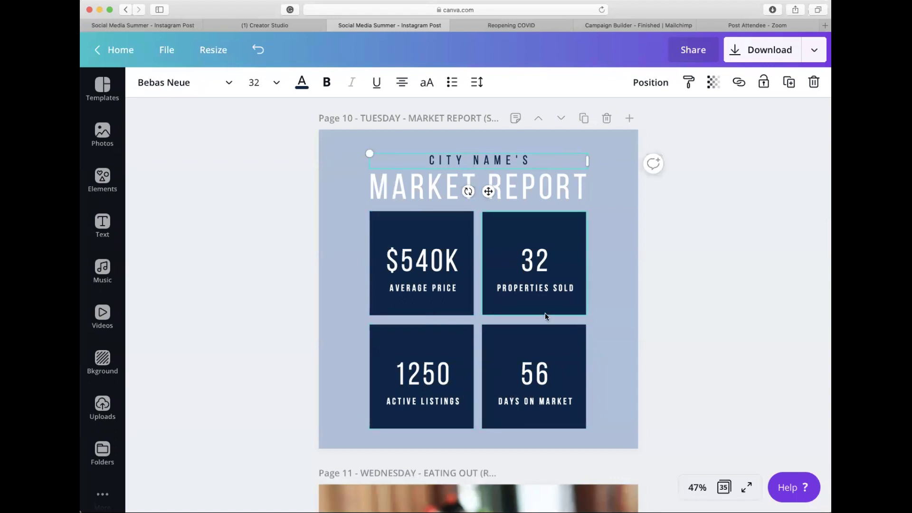
{"action": "scroll", "coordinate": [498, 296], "scroll_direction": "down", "scroll_amount": 2}
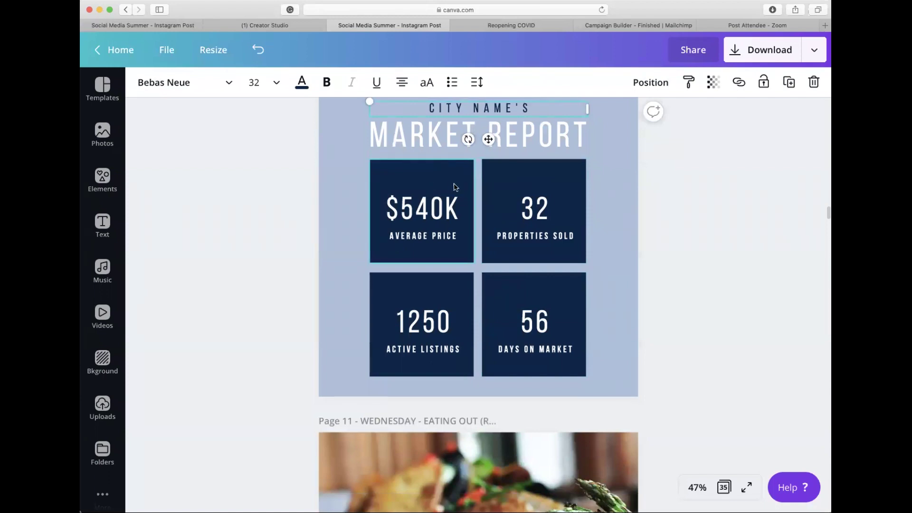
{"action": "left_click", "coordinate": [437, 186]}
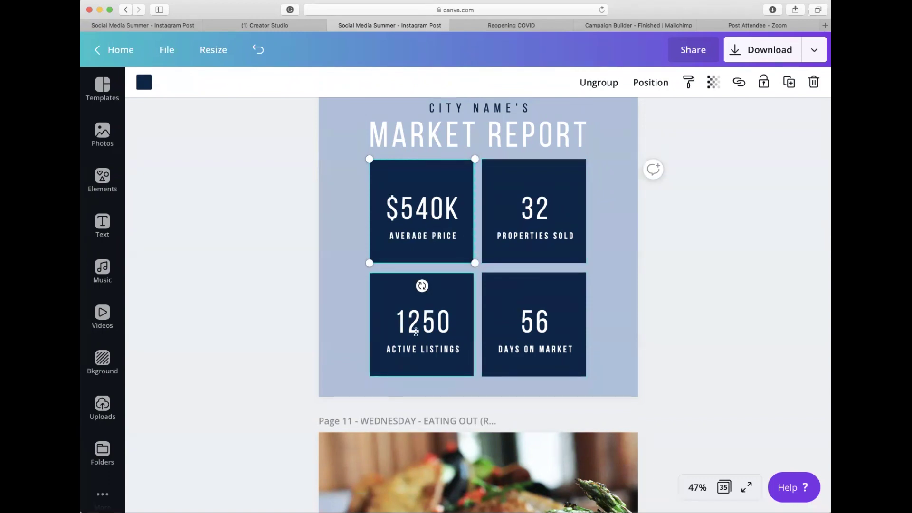
{"action": "left_click", "coordinate": [546, 346]}
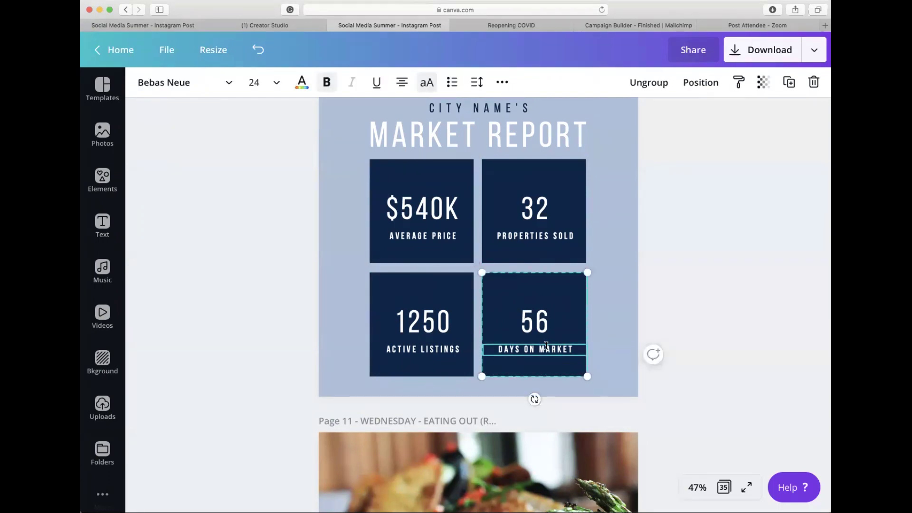
{"action": "double_click", "coordinate": [545, 349]}
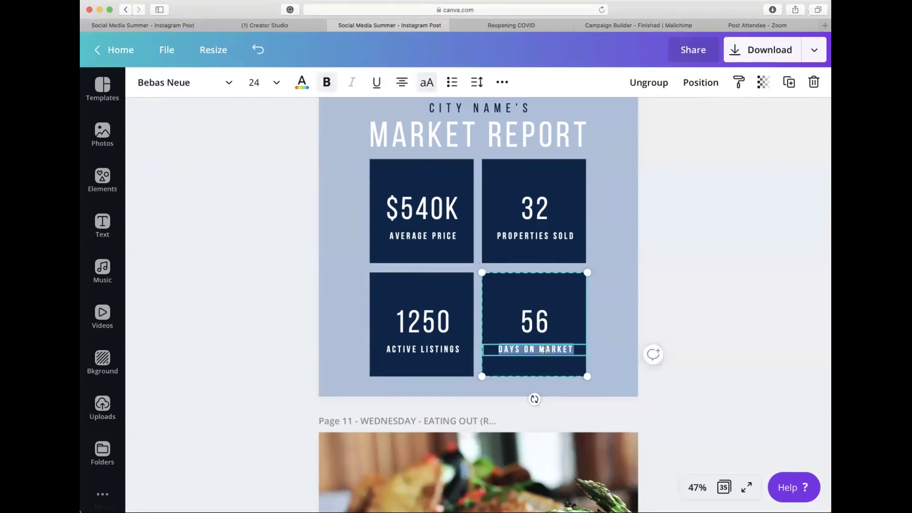
{"action": "left_click", "coordinate": [670, 335]}
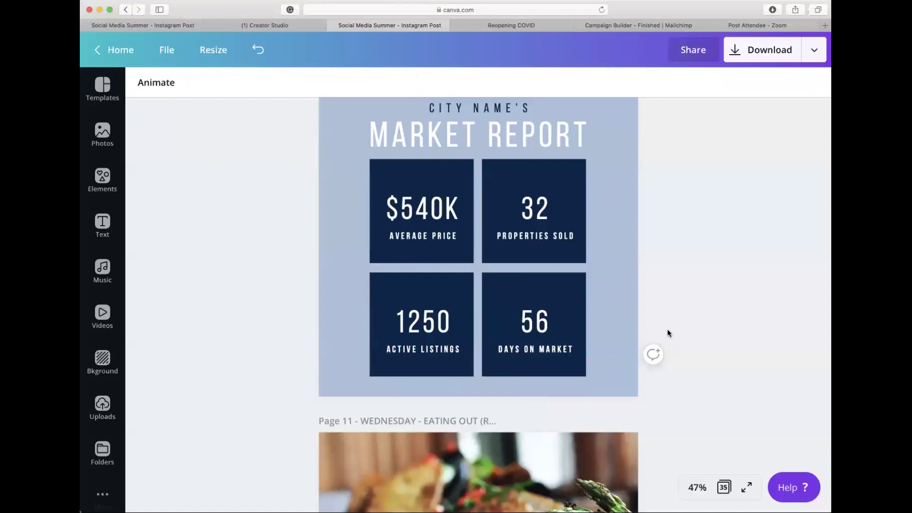
Nudge the upper palm leaf of the motivational quote on page 12 slightly down and to the left
{"action": "scroll", "coordinate": [668, 331], "scroll_direction": "down", "scroll_amount": 5}
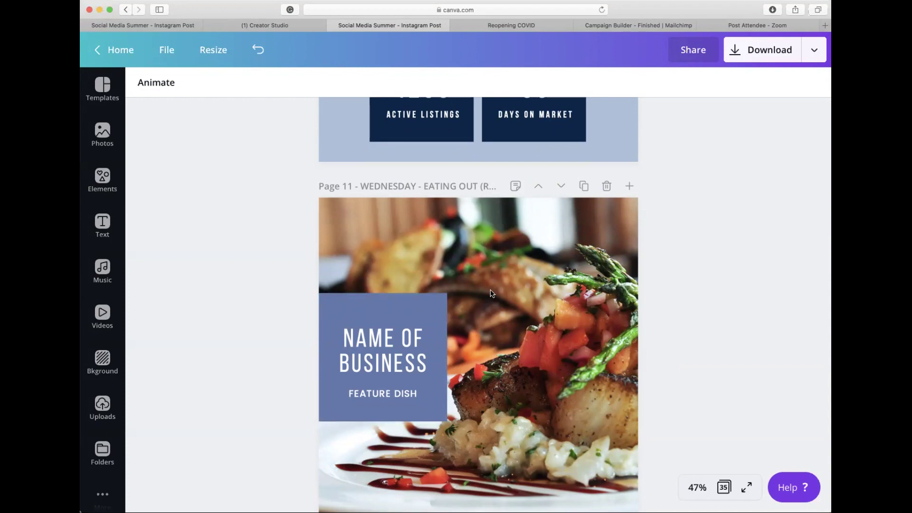
{"action": "scroll", "coordinate": [490, 293], "scroll_direction": "down", "scroll_amount": 6}
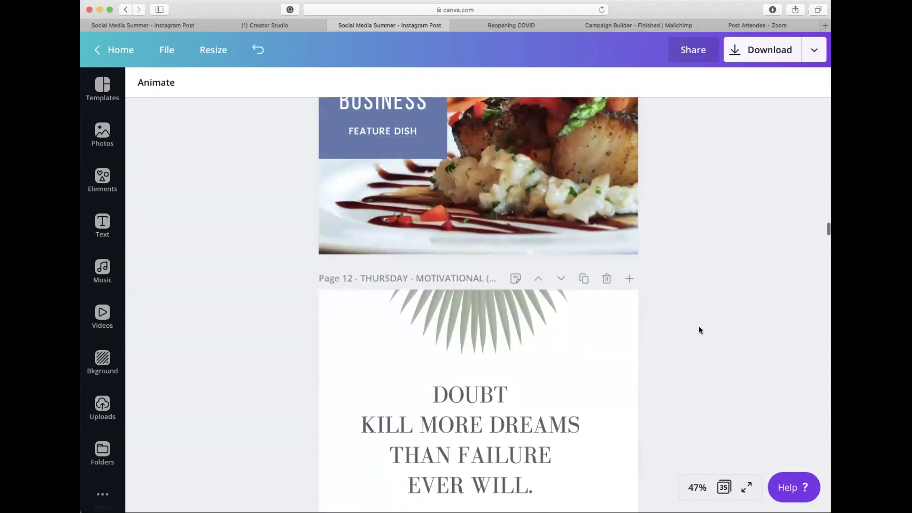
{"action": "scroll", "coordinate": [706, 335], "scroll_direction": "down", "scroll_amount": 2}
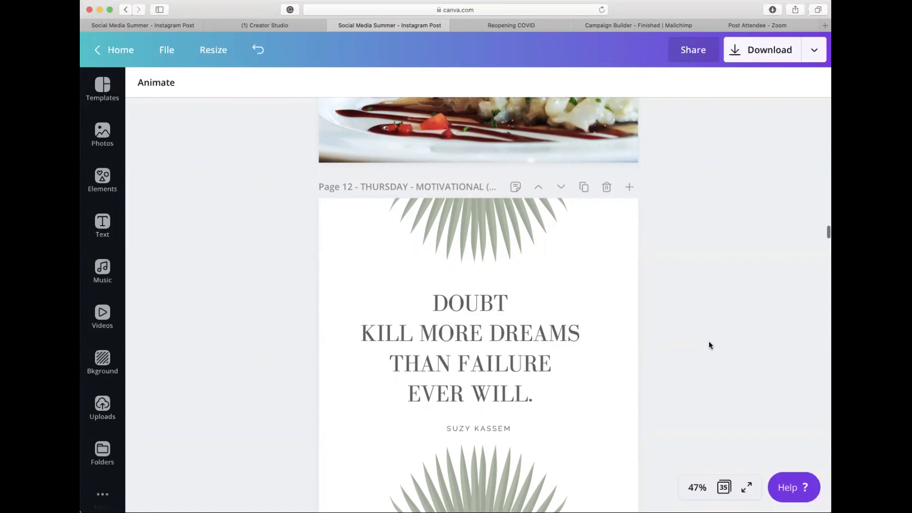
{"action": "scroll", "coordinate": [708, 345], "scroll_direction": "down", "scroll_amount": 3}
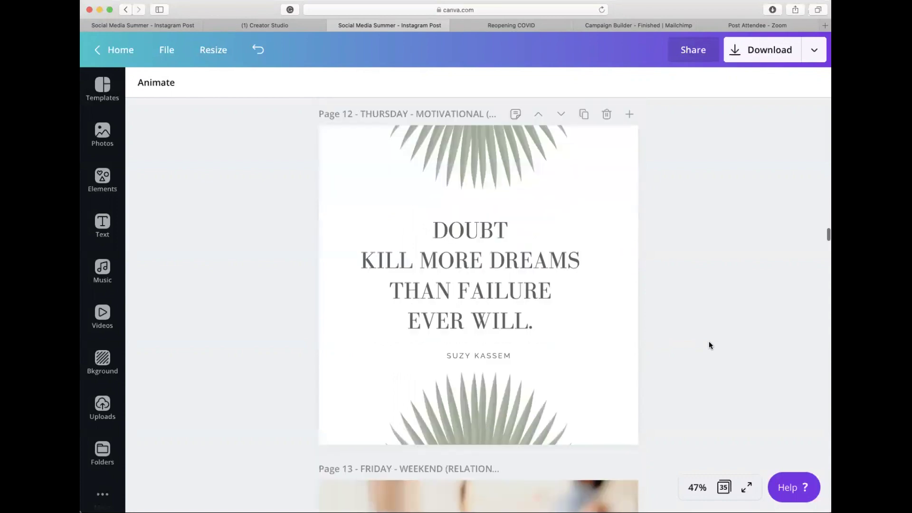
{"action": "left_click", "coordinate": [507, 176]}
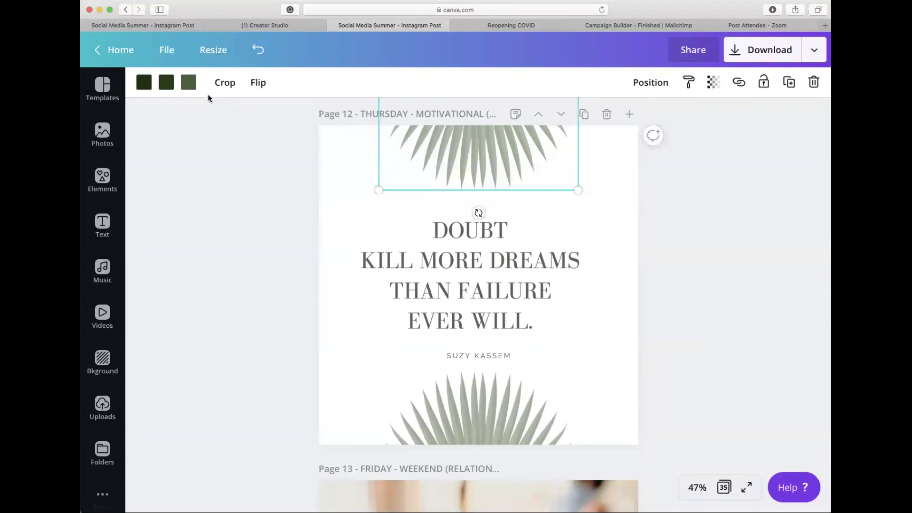
{"action": "mouse_move", "coordinate": [564, 185]}
{"action": "left_mouse_down"}
{"action": "mouse_move", "coordinate": [248, 259]}
{"action": "mouse_move", "coordinate": [616, 204]}
{"action": "mouse_move", "coordinate": [470, 472]}
{"action": "mouse_move", "coordinate": [576, 374]}
{"action": "mouse_move", "coordinate": [561, 181]}
{"action": "mouse_move", "coordinate": [560, 191]}
{"action": "left_mouse_up"}
{"action": "left_click", "coordinate": [696, 263]}
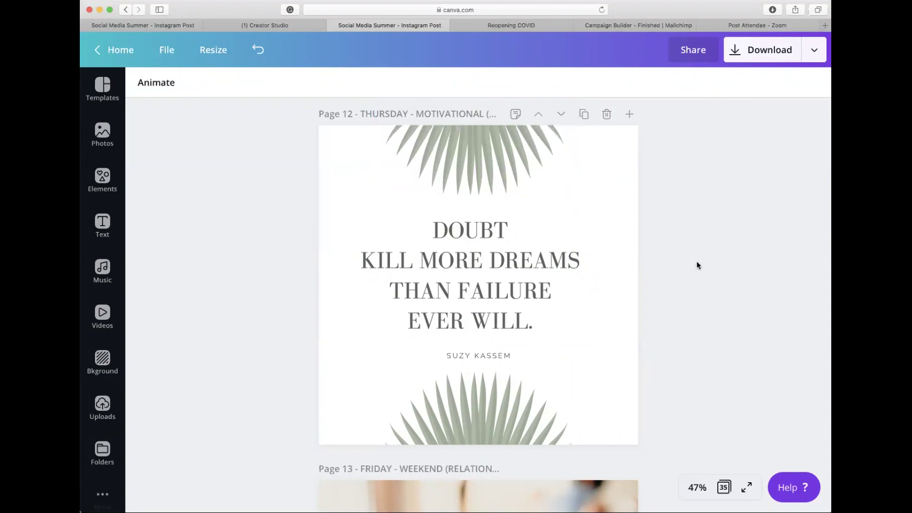
Read the page note on page 13, the Friday weekend happy hour post, and close it
{"action": "scroll", "coordinate": [696, 263], "scroll_direction": "down", "scroll_amount": 6}
{"action": "scroll", "coordinate": [696, 262], "scroll_direction": "down", "scroll_amount": 1}
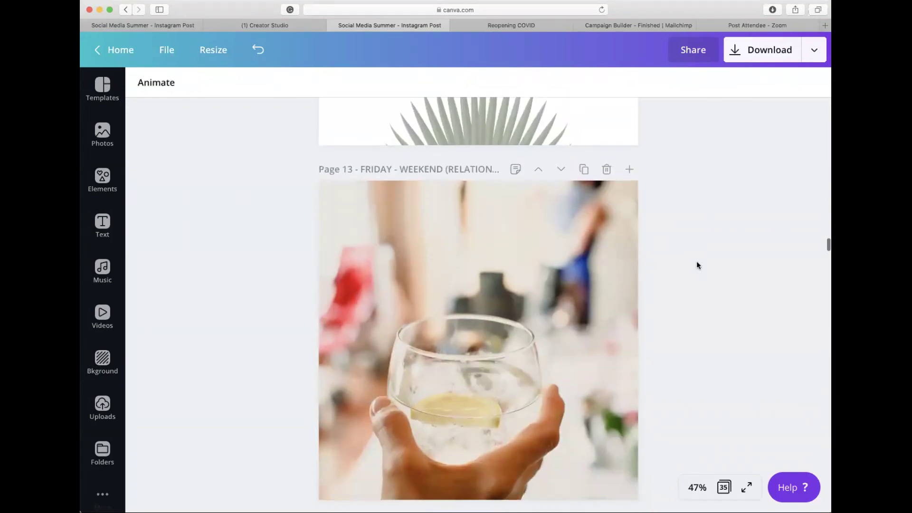
{"action": "left_click", "coordinate": [515, 169]}
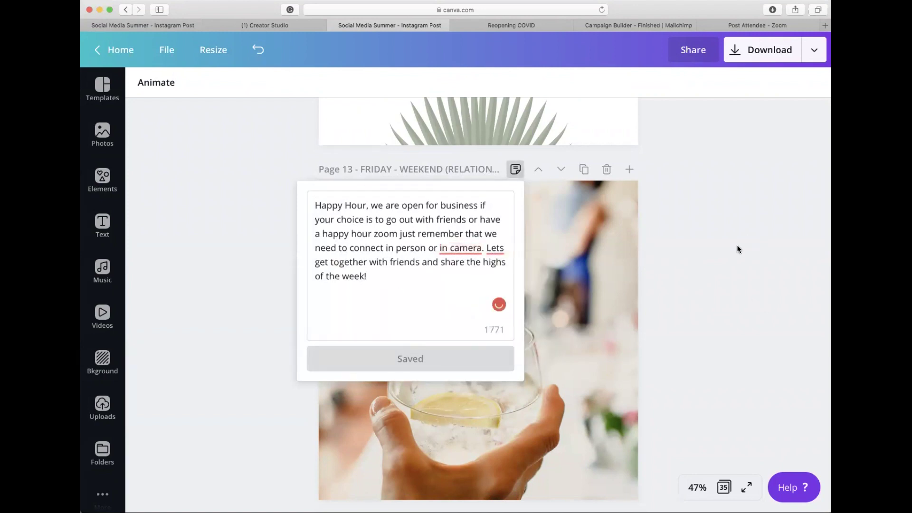
{"action": "left_click", "coordinate": [721, 252]}
Look over the open house and testimonial posts on pages 14 and 15, and read the page note of the dog post on page 16
{"action": "scroll", "coordinate": [689, 322], "scroll_direction": "down", "scroll_amount": 3}
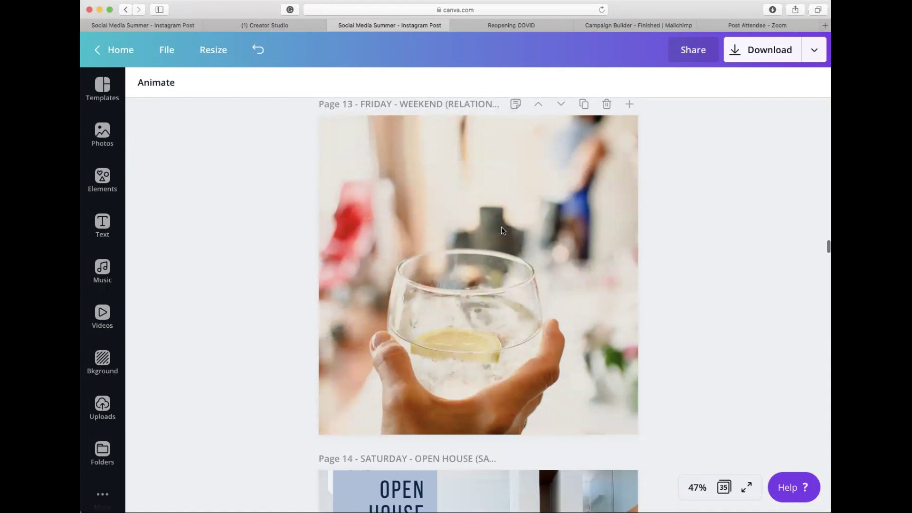
{"action": "scroll", "coordinate": [503, 231], "scroll_direction": "down", "scroll_amount": 6}
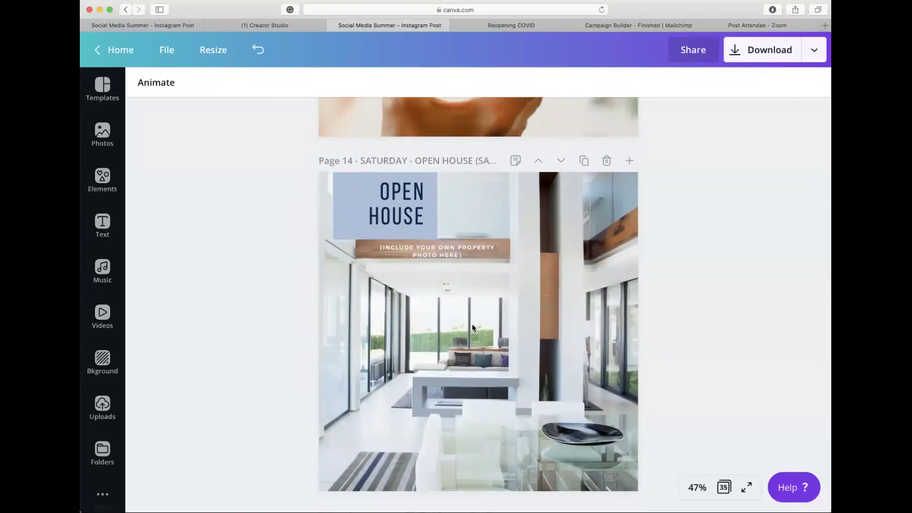
{"action": "scroll", "coordinate": [484, 386], "scroll_direction": "down", "scroll_amount": 1}
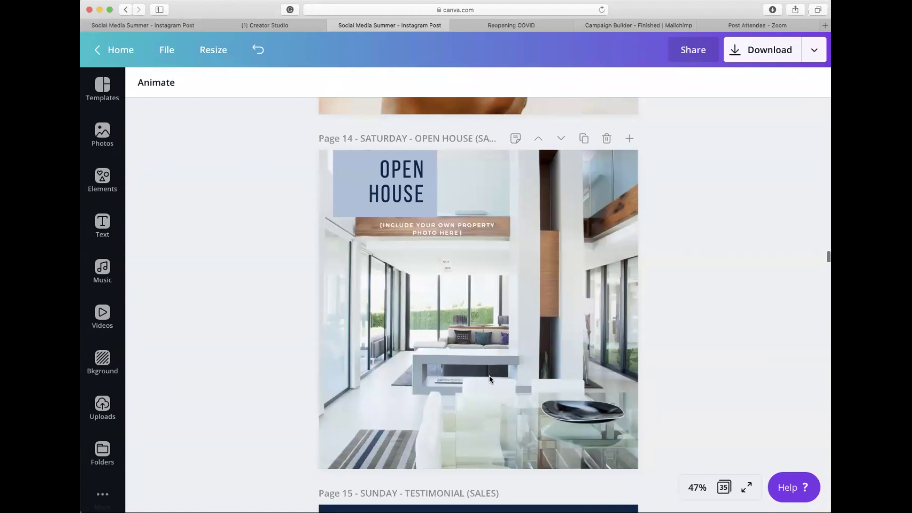
{"action": "scroll", "coordinate": [566, 391], "scroll_direction": "down", "scroll_amount": 5}
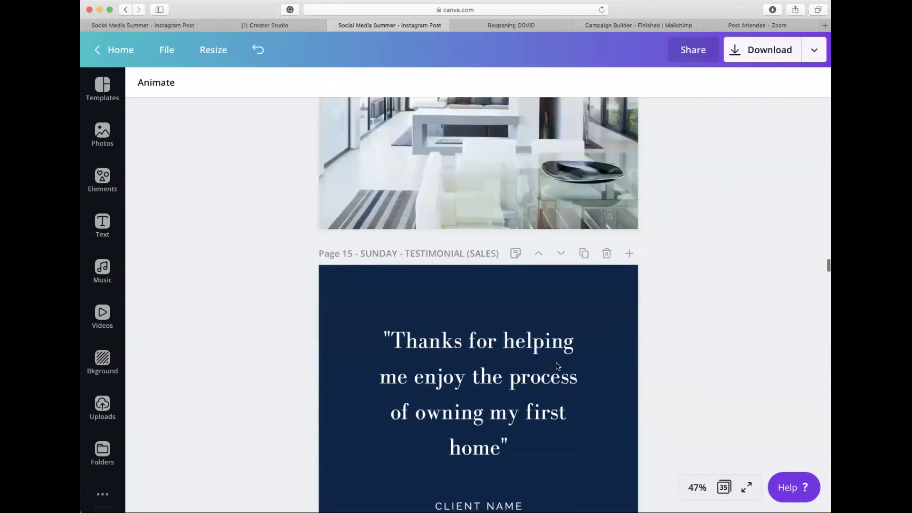
{"action": "scroll", "coordinate": [475, 330], "scroll_direction": "down", "scroll_amount": 13}
{"action": "scroll", "coordinate": [475, 332], "scroll_direction": "up", "scroll_amount": 4}
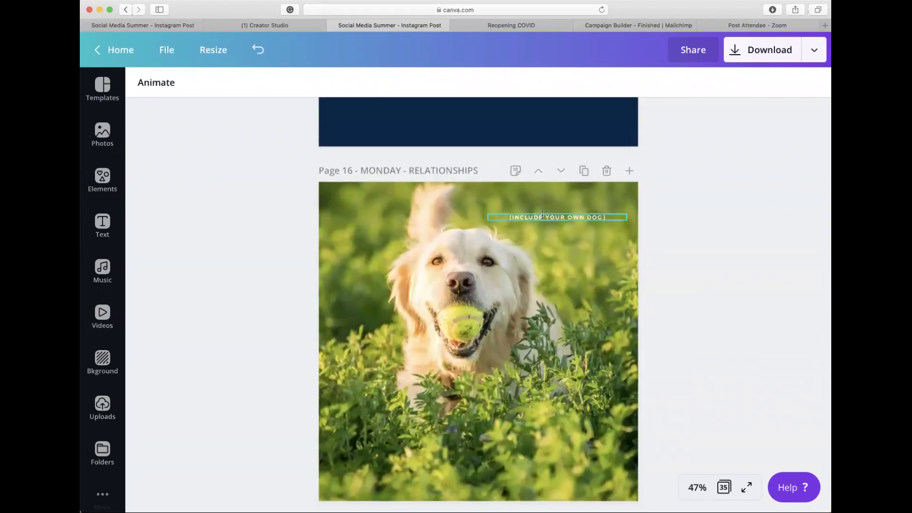
{"action": "left_click", "coordinate": [515, 171]}
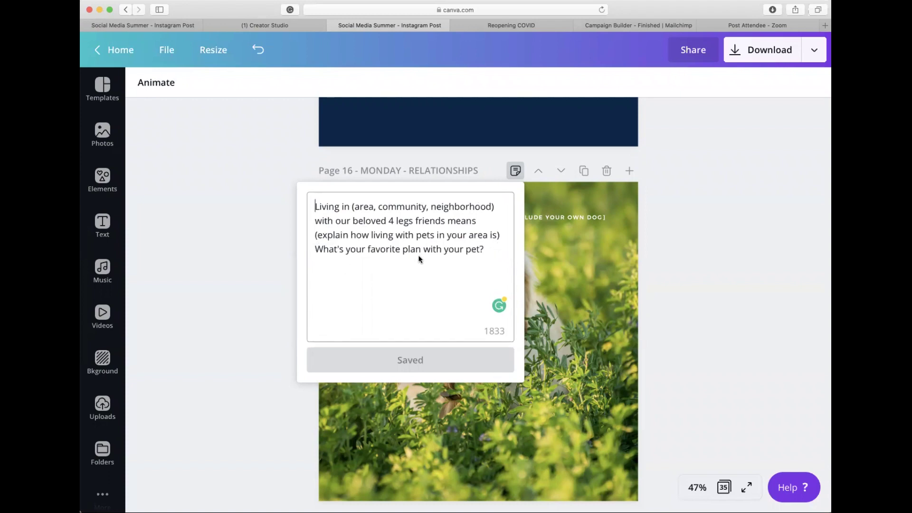
{"action": "left_click", "coordinate": [694, 269]}
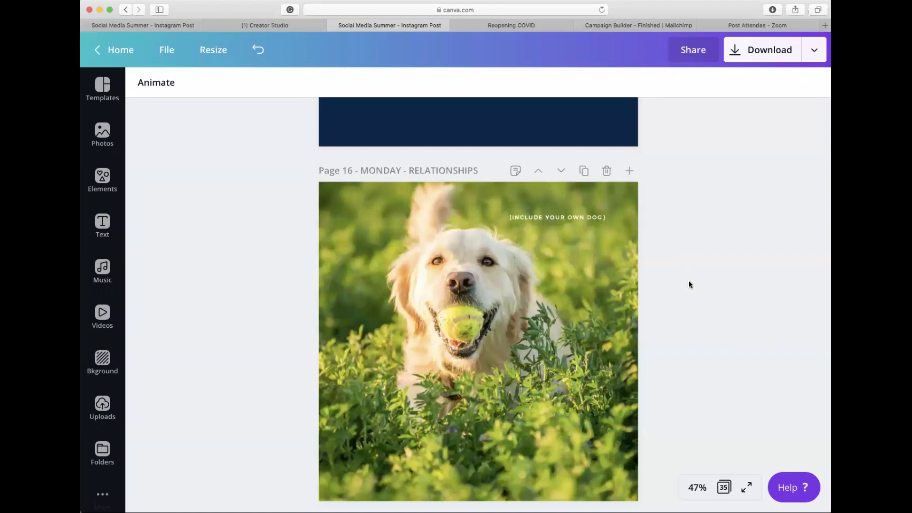
Nudge the play icon on the Buyers Tips video post on page 17 slightly up and to the left
{"action": "scroll", "coordinate": [688, 281], "scroll_direction": "down", "scroll_amount": 10}
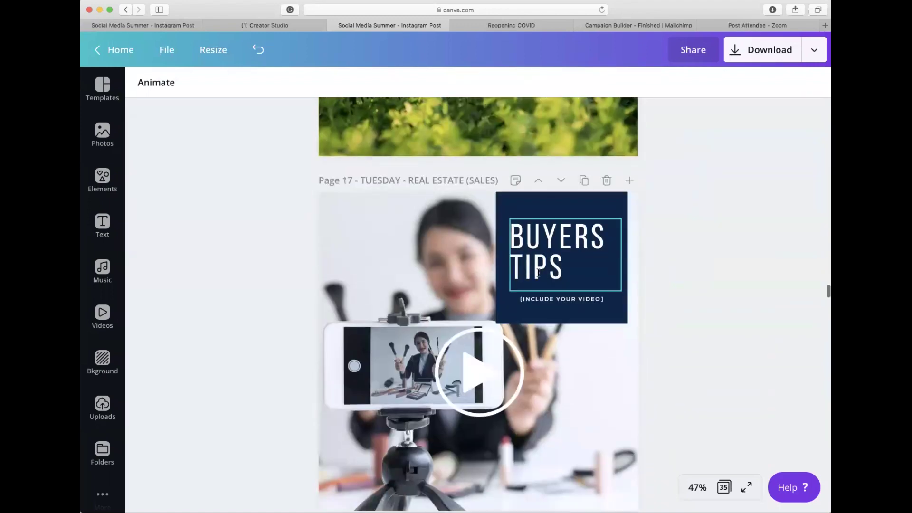
{"action": "scroll", "coordinate": [481, 365], "scroll_direction": "down", "scroll_amount": 2}
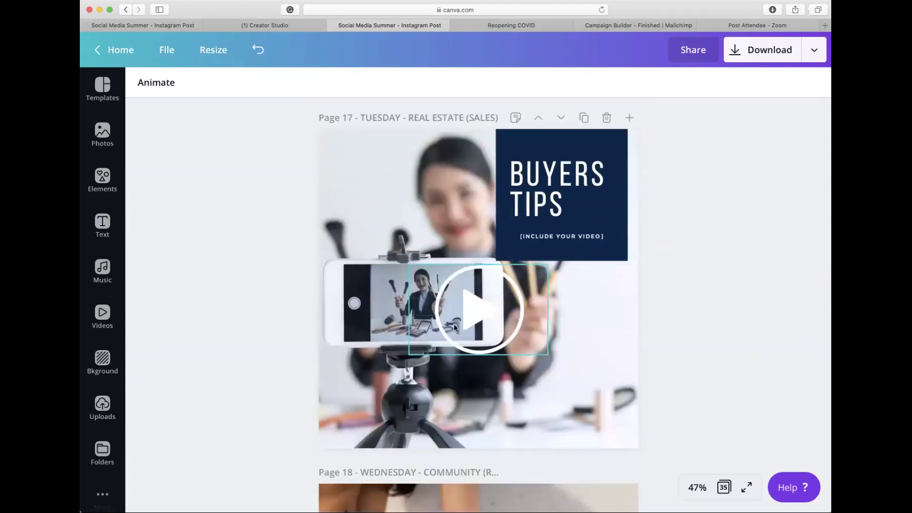
{"action": "left_click", "coordinate": [474, 328]}
{"action": "mouse_move", "coordinate": [475, 329]}
{"action": "left_mouse_down"}
{"action": "mouse_move", "coordinate": [674, 269]}
{"action": "mouse_move", "coordinate": [448, 338]}
{"action": "mouse_move", "coordinate": [470, 328]}
{"action": "left_mouse_up"}
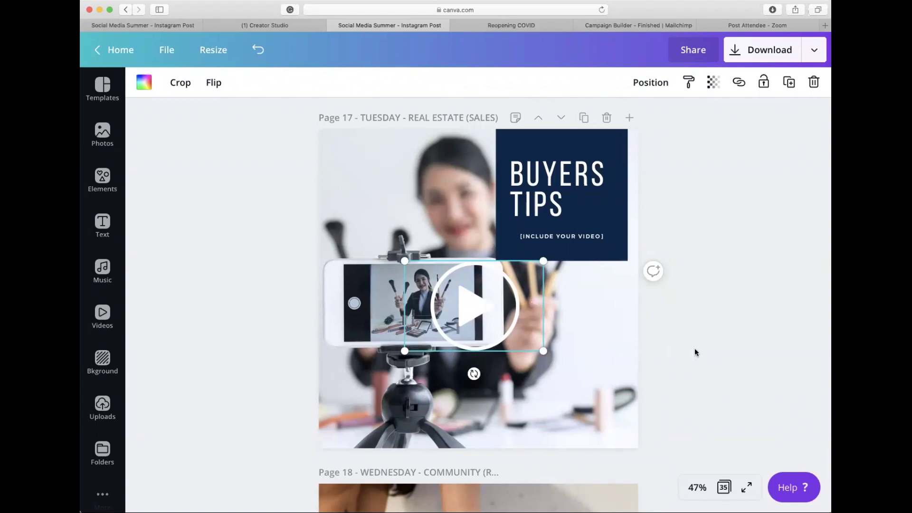
Look over the Wednesday community post on page 18 and the Thursday behind-the-scenes post on page 19
{"action": "scroll", "coordinate": [699, 350], "scroll_direction": "down", "scroll_amount": 7}
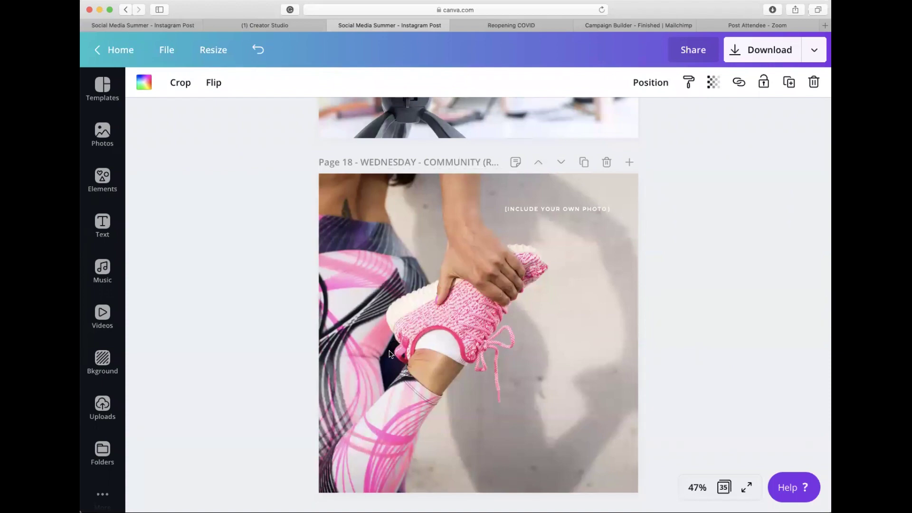
{"action": "scroll", "coordinate": [685, 353], "scroll_direction": "down", "scroll_amount": 1}
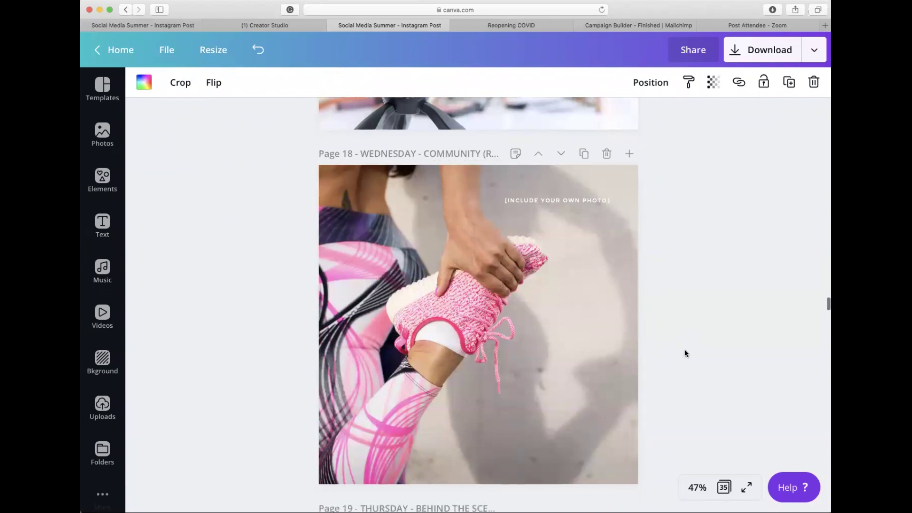
{"action": "scroll", "coordinate": [684, 353], "scroll_direction": "down", "scroll_amount": 2}
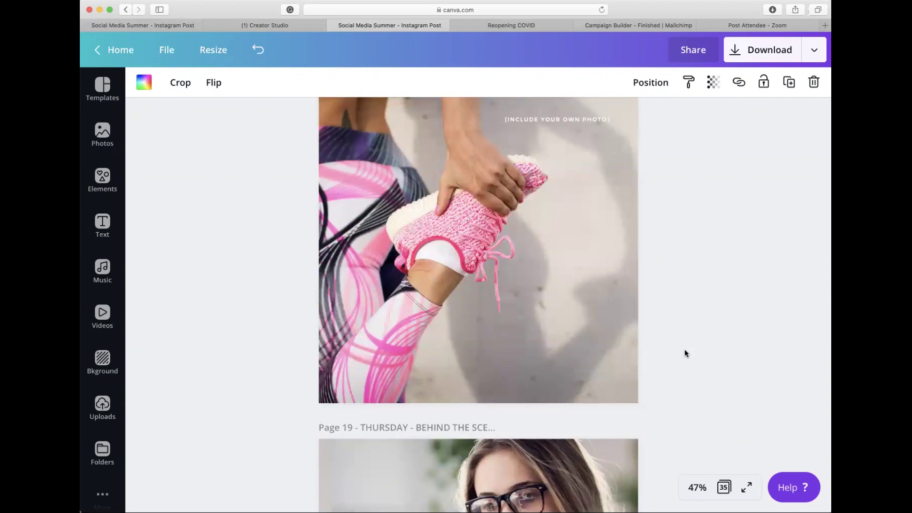
{"action": "scroll", "coordinate": [685, 353], "scroll_direction": "down", "scroll_amount": 5}
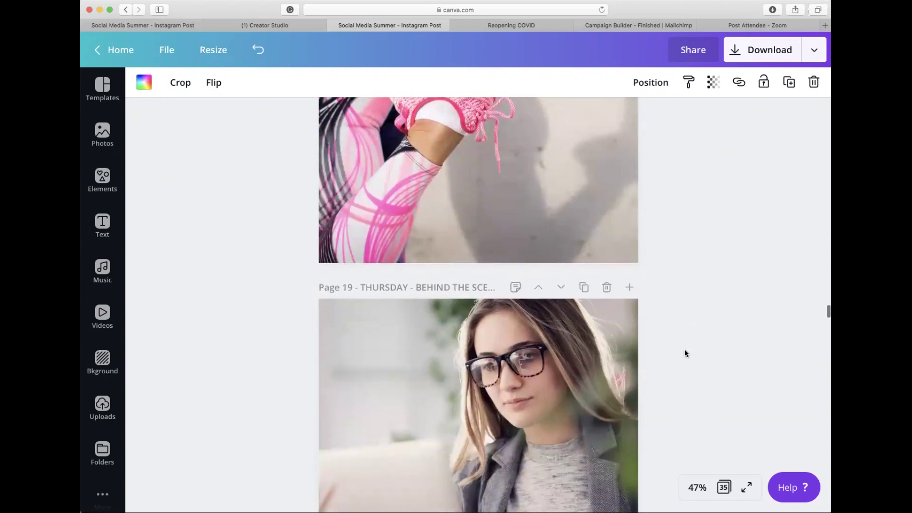
{"action": "scroll", "coordinate": [523, 354], "scroll_direction": "down", "scroll_amount": 1}
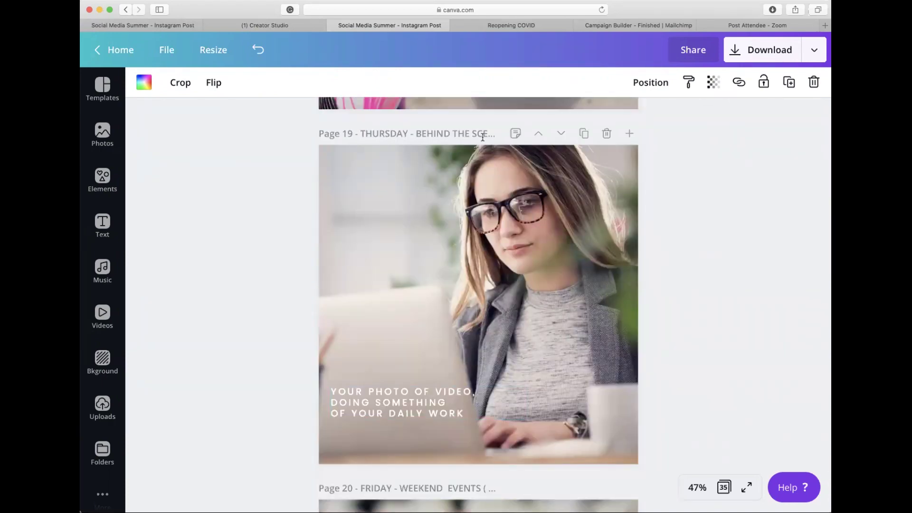
{"action": "scroll", "coordinate": [545, 285], "scroll_direction": "up", "scroll_amount": 5}
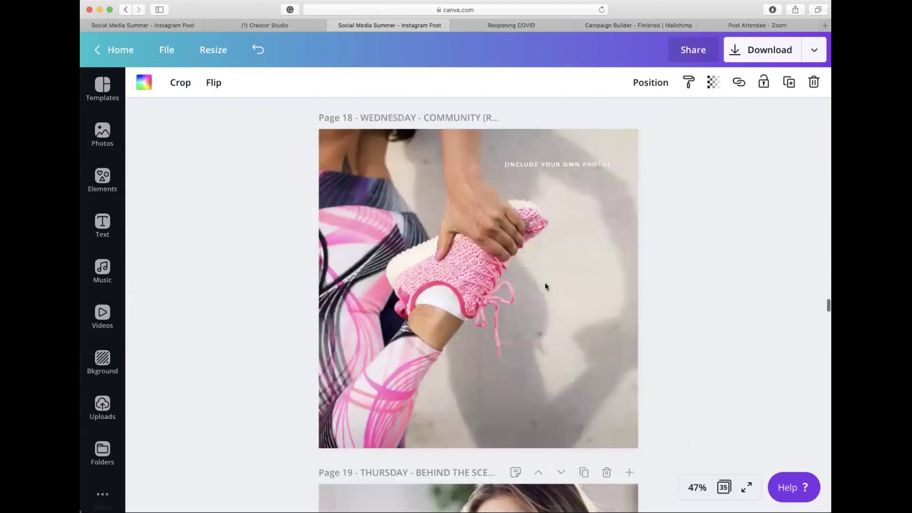
Look over the Friday movie night post on page 20 and the Saturday For Sale listing on page 21
{"action": "scroll", "coordinate": [546, 284], "scroll_direction": "down", "scroll_amount": 5}
{"action": "scroll", "coordinate": [545, 283], "scroll_direction": "down", "scroll_amount": 3}
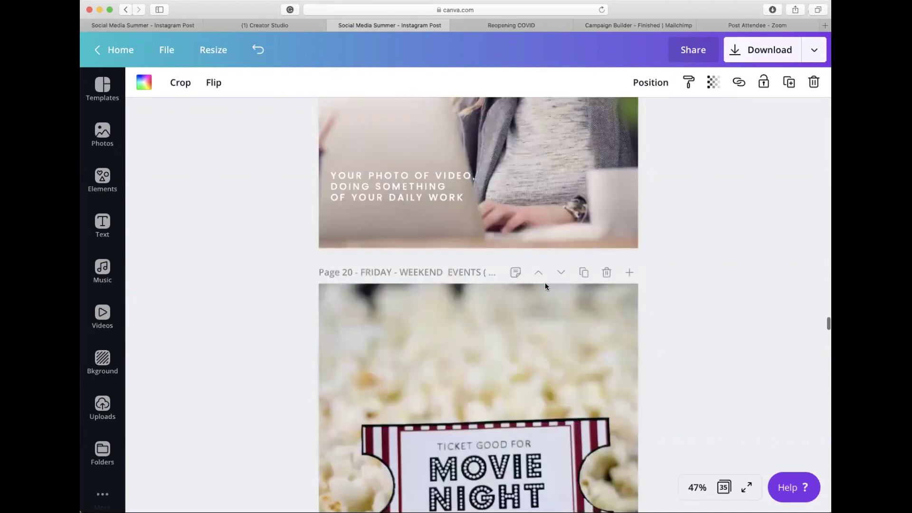
{"action": "scroll", "coordinate": [545, 282], "scroll_direction": "down", "scroll_amount": 3}
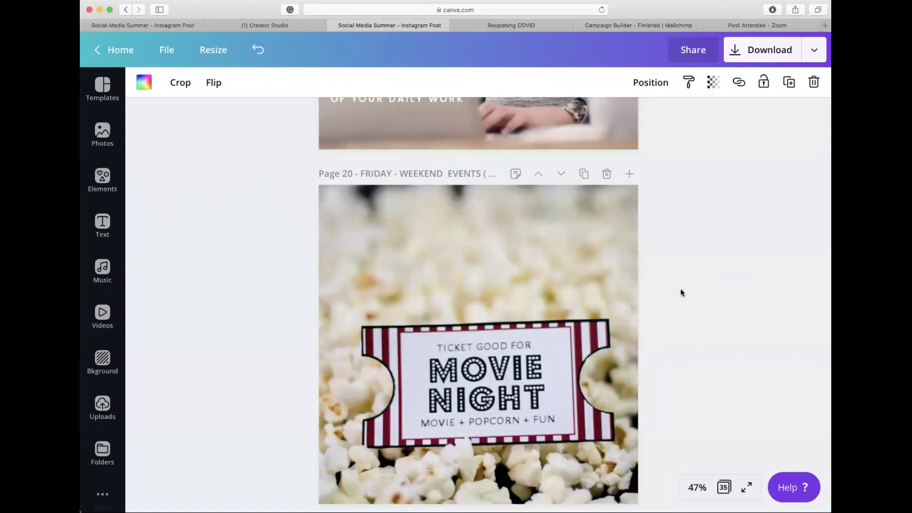
{"action": "scroll", "coordinate": [632, 294], "scroll_direction": "down", "scroll_amount": 1}
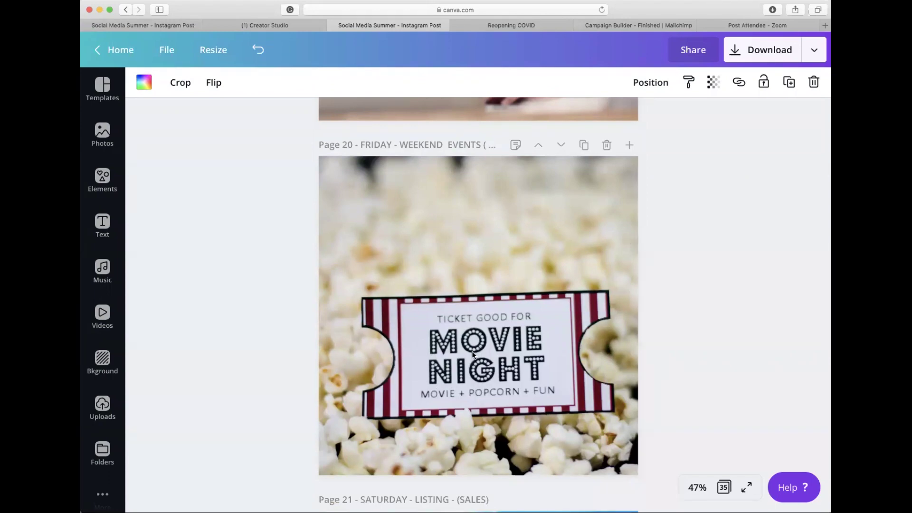
{"action": "scroll", "coordinate": [471, 353], "scroll_direction": "down", "scroll_amount": 5}
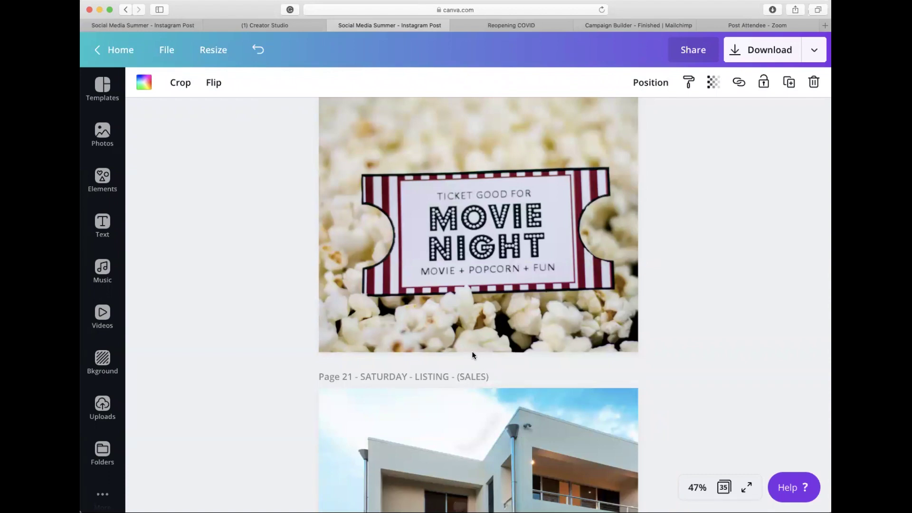
{"action": "scroll", "coordinate": [459, 293], "scroll_direction": "down", "scroll_amount": 8}
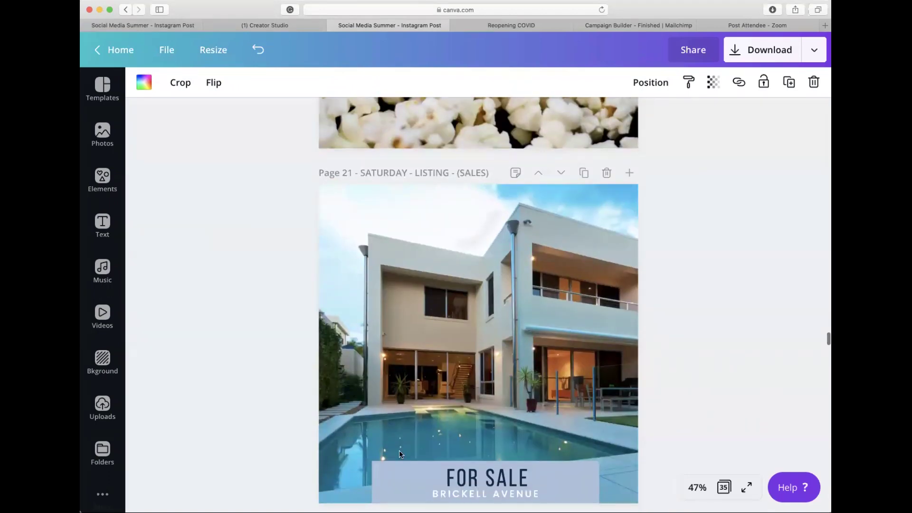
{"action": "scroll", "coordinate": [399, 453], "scroll_direction": "down", "scroll_amount": 3}
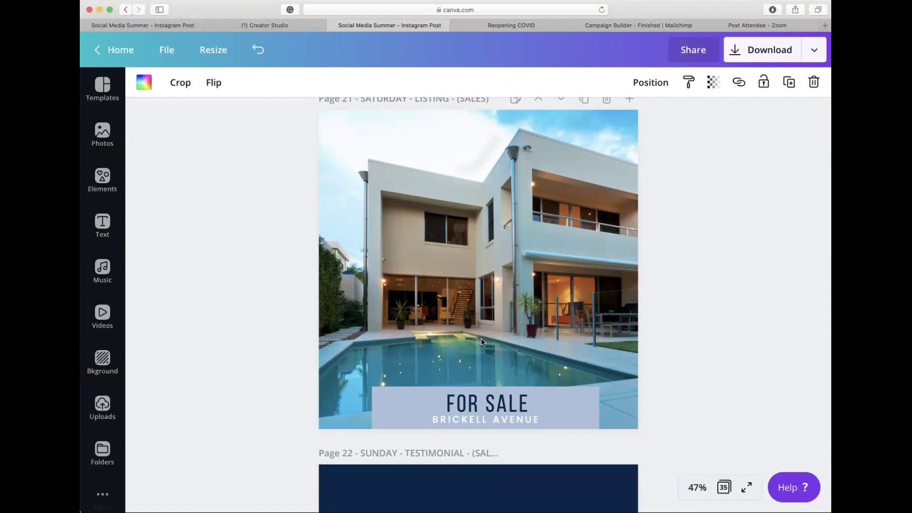
{"action": "scroll", "coordinate": [481, 342], "scroll_direction": "down", "scroll_amount": 1}
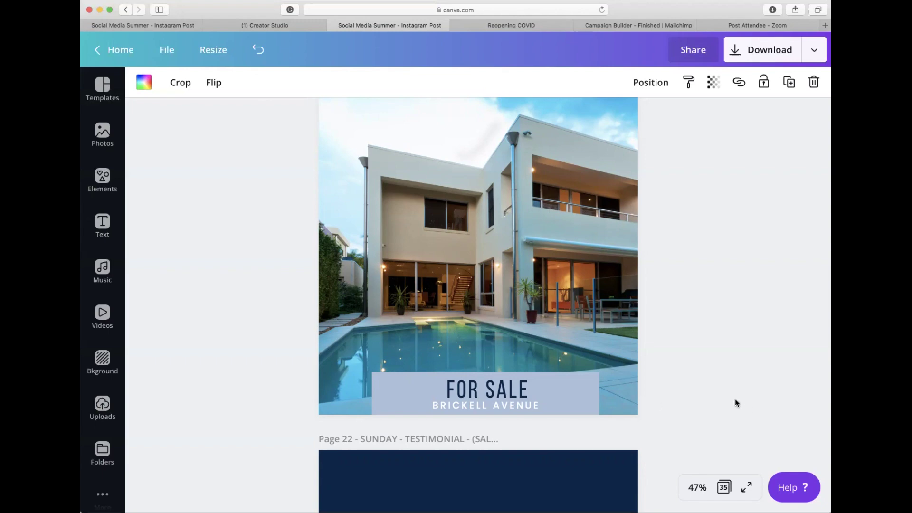
Read the page note of the Monday beach reading post on page 23 and close it
{"action": "scroll", "coordinate": [735, 403], "scroll_direction": "down", "scroll_amount": 15}
{"action": "scroll", "coordinate": [735, 402], "scroll_direction": "up", "scroll_amount": 2}
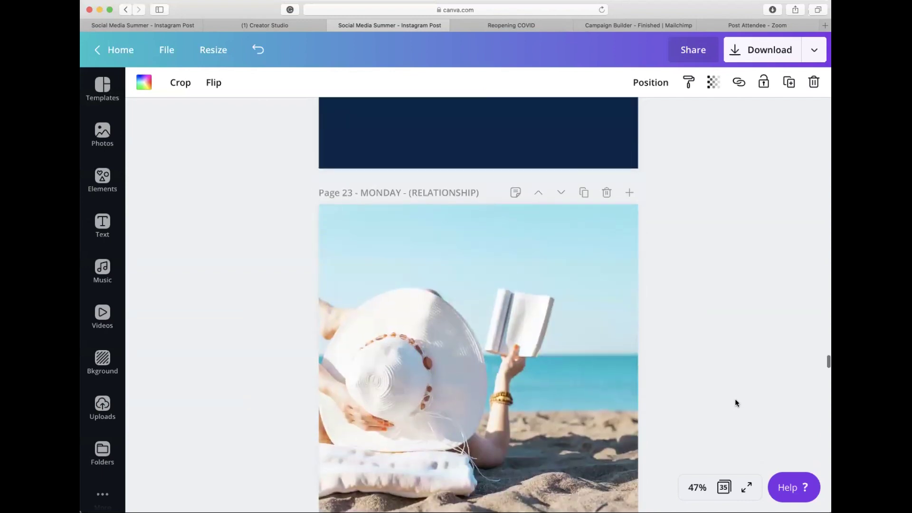
{"action": "left_click", "coordinate": [514, 192]}
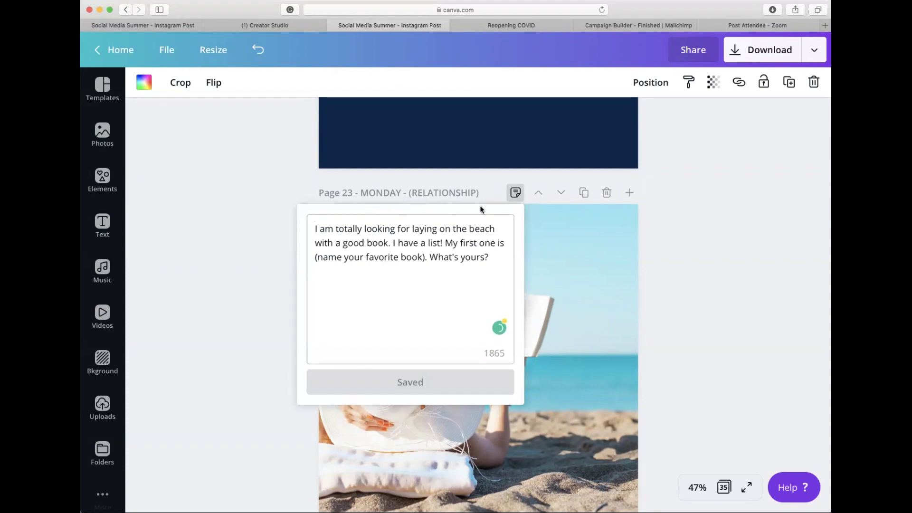
{"action": "left_click", "coordinate": [730, 354]}
Look over the posts on pages 24 to 30, from the decorator tips to the Monday share post
{"action": "scroll", "coordinate": [730, 354], "scroll_direction": "down", "scroll_amount": 5}
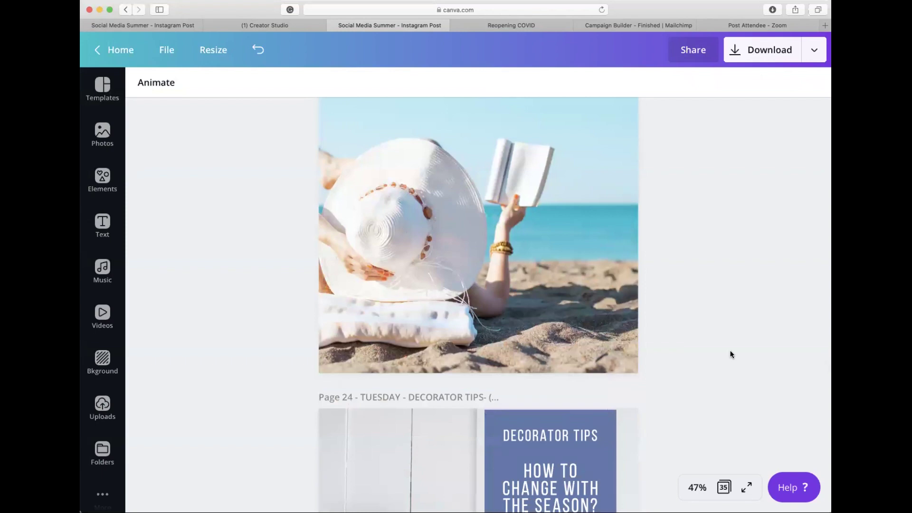
{"action": "scroll", "coordinate": [712, 323], "scroll_direction": "down", "scroll_amount": 6}
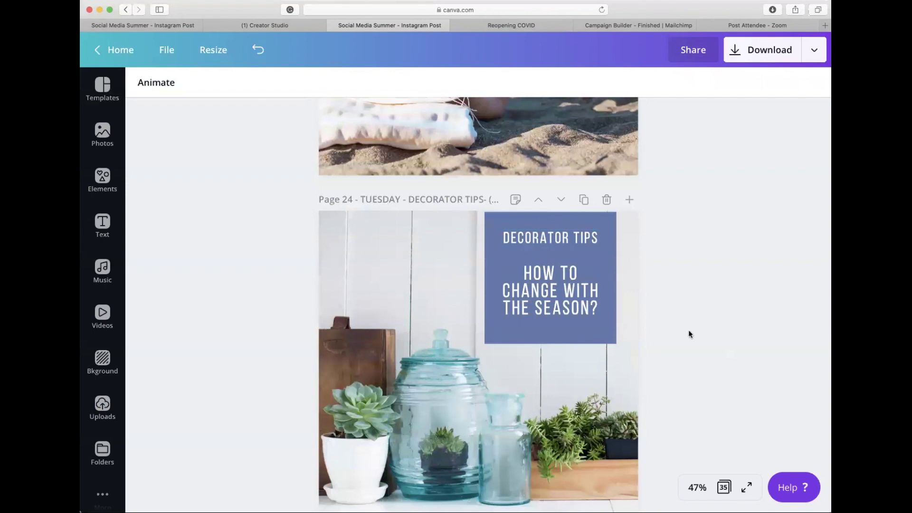
{"action": "scroll", "coordinate": [688, 329], "scroll_direction": "down", "scroll_amount": 12}
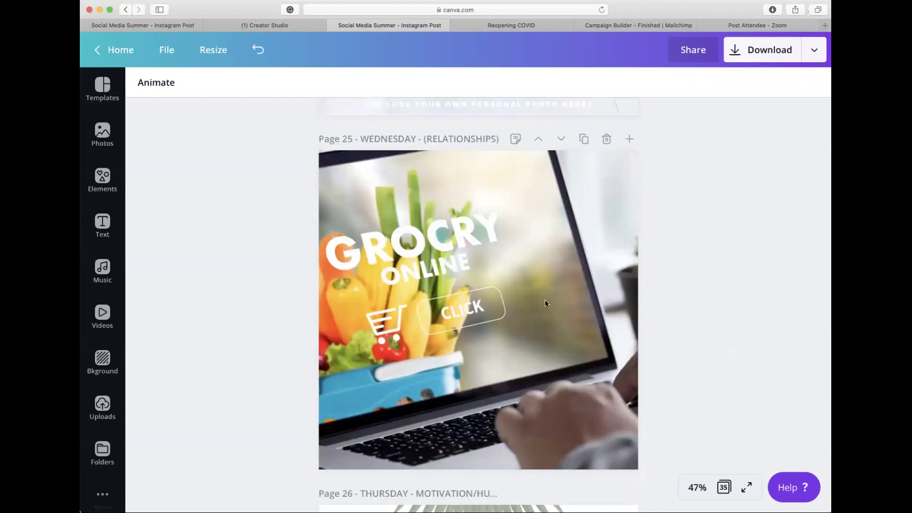
{"action": "scroll", "coordinate": [545, 301], "scroll_direction": "down", "scroll_amount": 20}
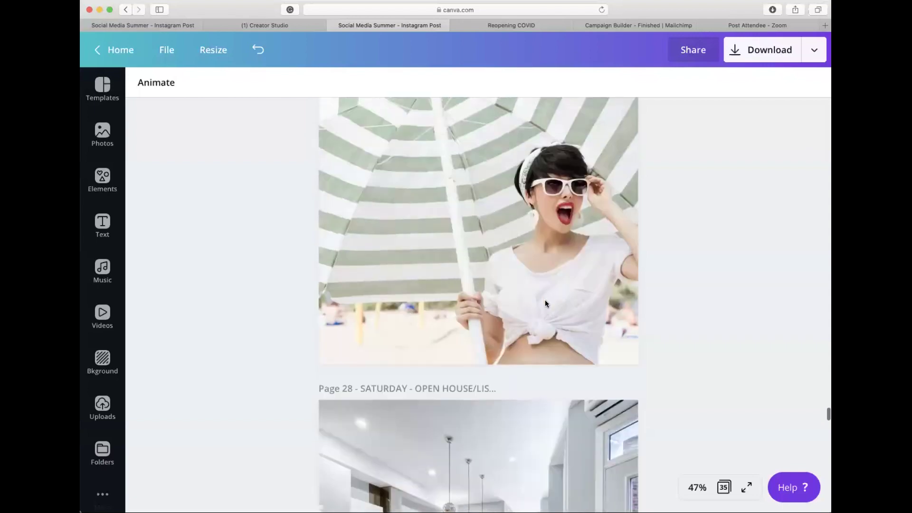
{"action": "scroll", "coordinate": [545, 303], "scroll_direction": "up", "scroll_amount": 3}
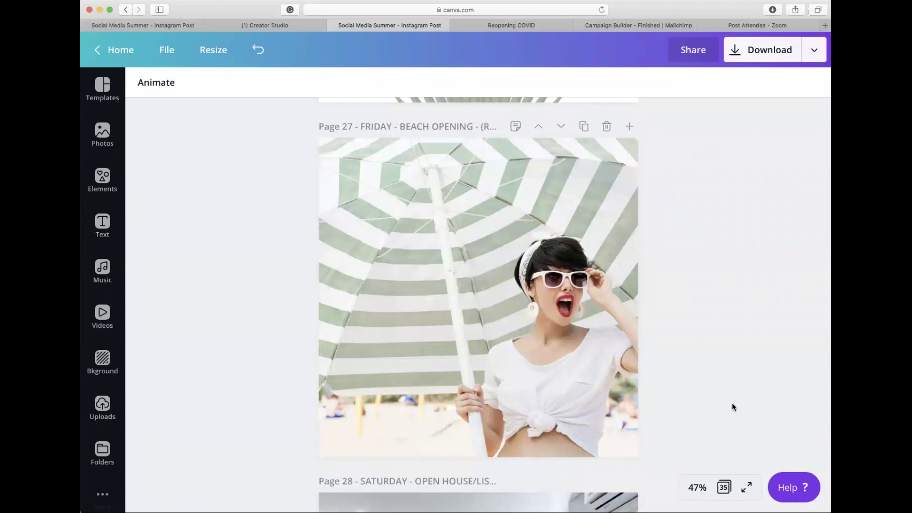
{"action": "scroll", "coordinate": [731, 403], "scroll_direction": "down", "scroll_amount": 5}
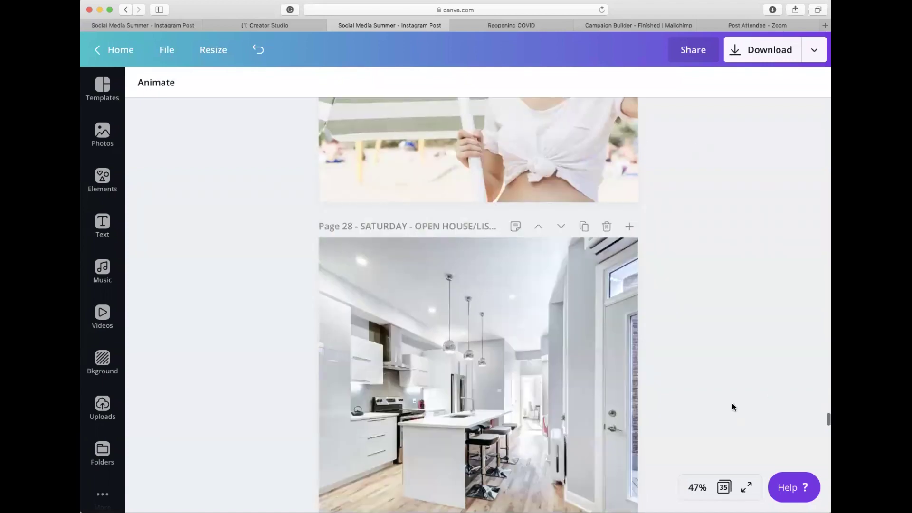
{"action": "scroll", "coordinate": [731, 403], "scroll_direction": "down", "scroll_amount": 2}
{"action": "scroll", "coordinate": [732, 406], "scroll_direction": "down", "scroll_amount": 15}
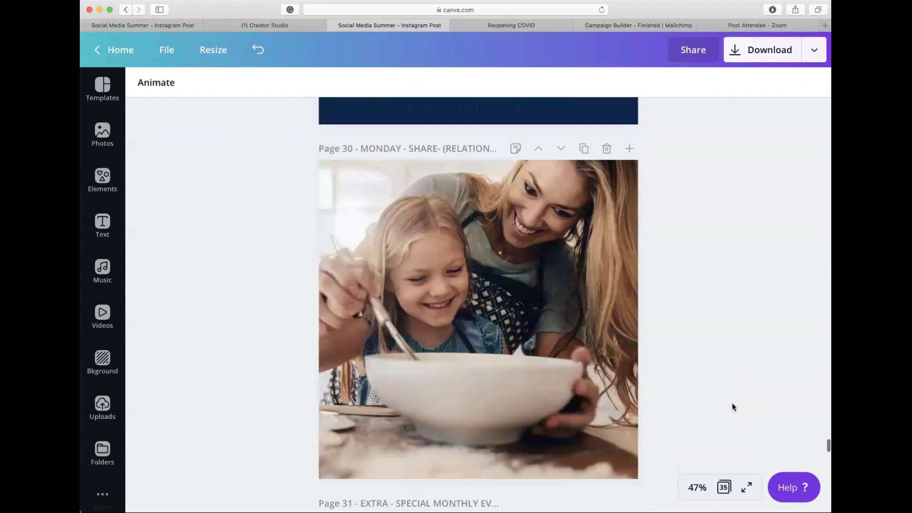
Read the page note of the Happy 4th of July post on page 31 and close it
{"action": "scroll", "coordinate": [731, 406], "scroll_direction": "down", "scroll_amount": 5}
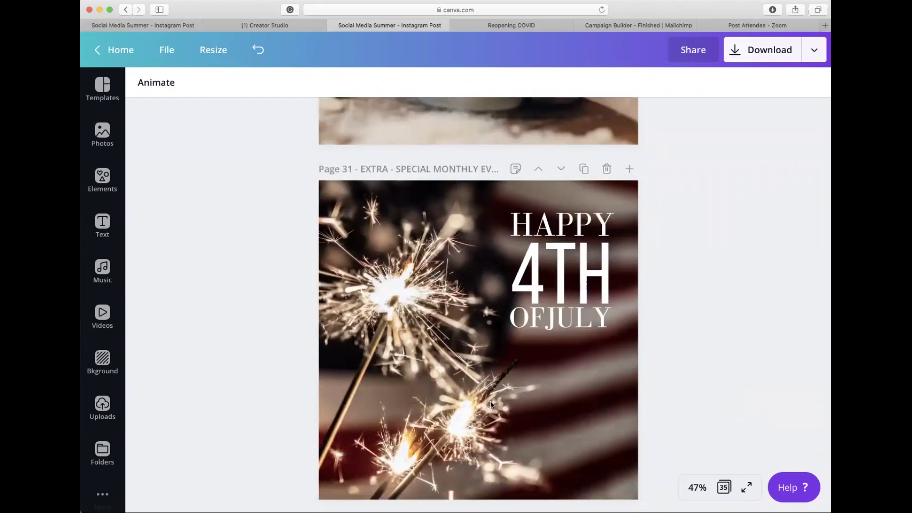
{"action": "left_click", "coordinate": [514, 169]}
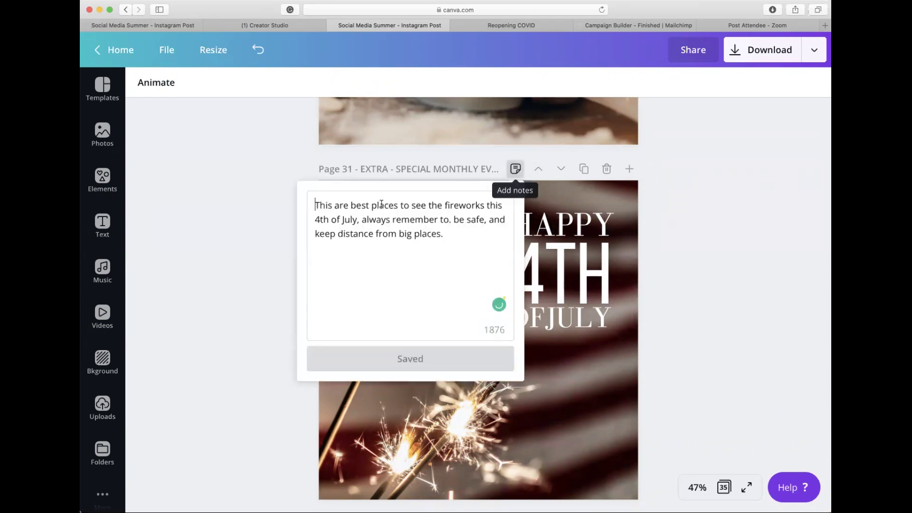
{"action": "left_click", "coordinate": [455, 258]}
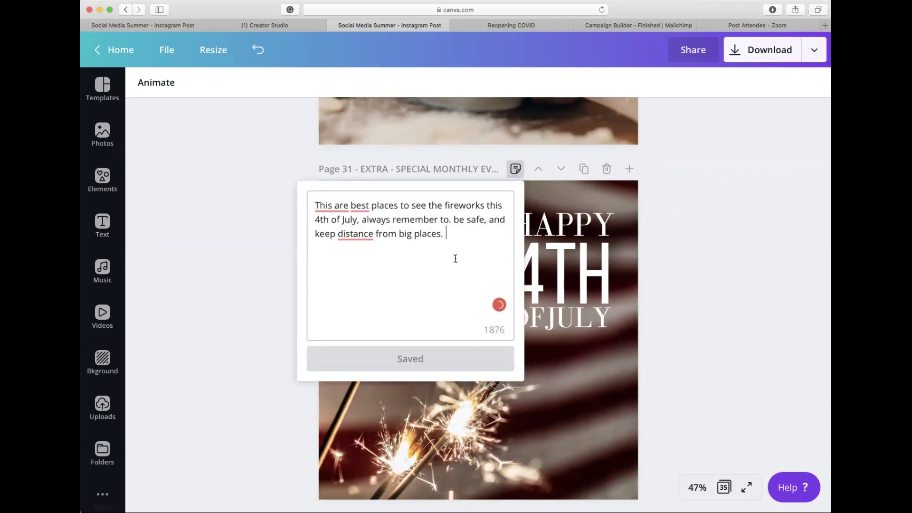
{"action": "left_click", "coordinate": [691, 279]}
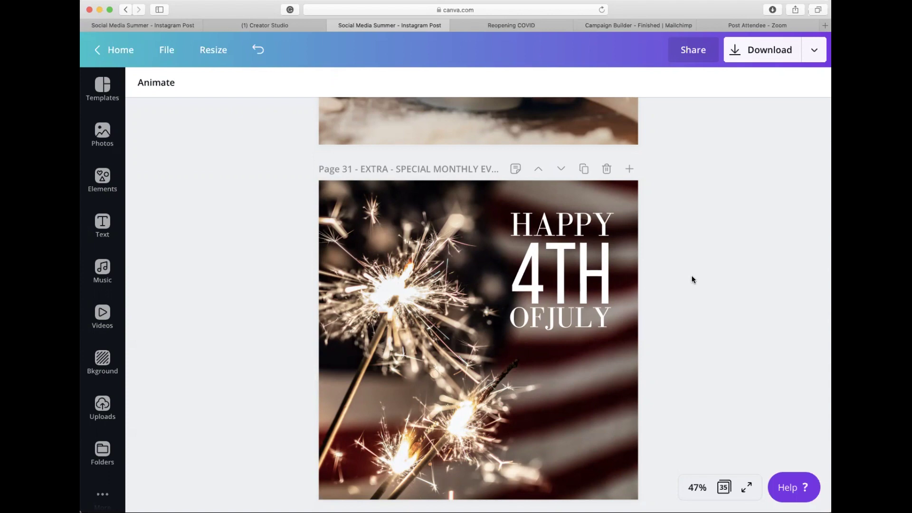
Recolor the diagonal stripe pattern on page 33, the empty notes page, with the light peach brand color
{"action": "scroll", "coordinate": [692, 280], "scroll_direction": "down", "scroll_amount": 10}
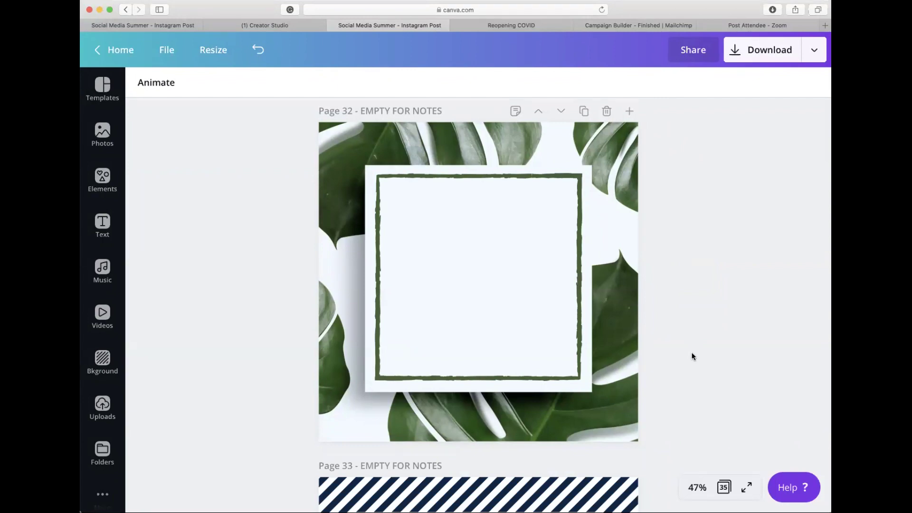
{"action": "left_click", "coordinate": [606, 188]}
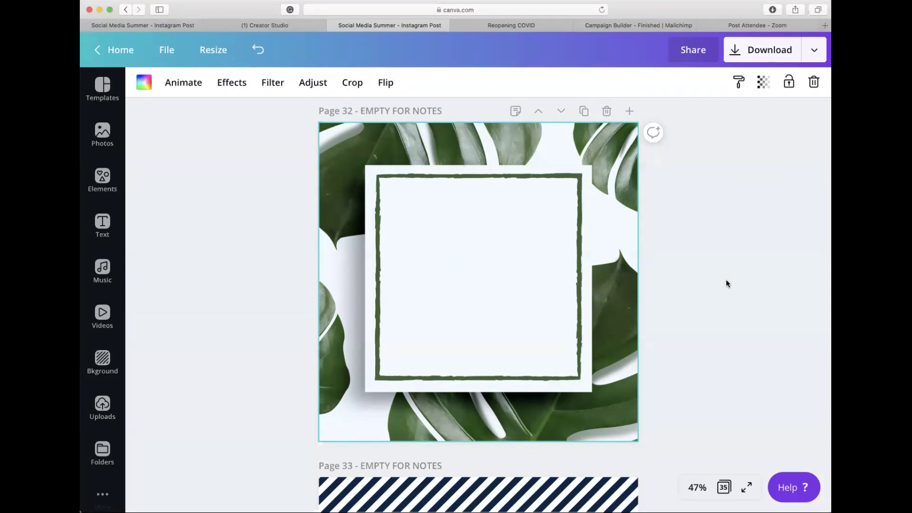
{"action": "scroll", "coordinate": [705, 362], "scroll_direction": "down", "scroll_amount": 5}
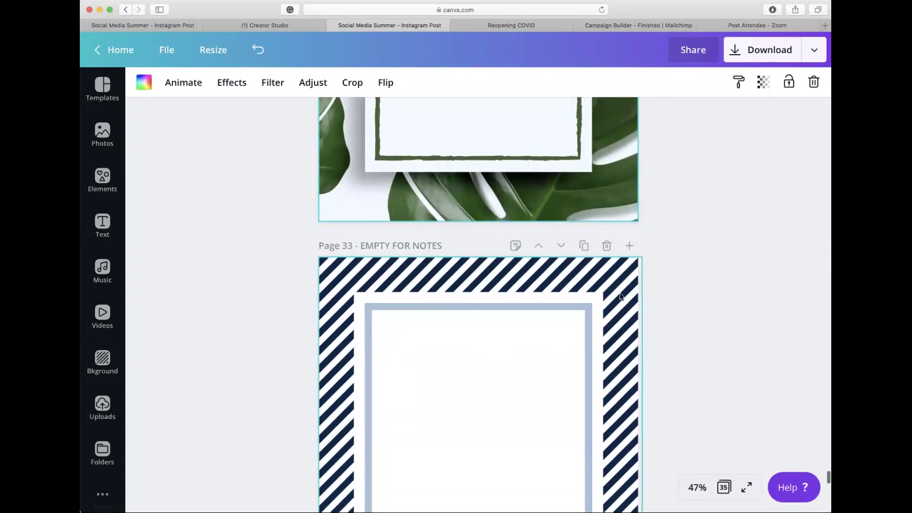
{"action": "left_click", "coordinate": [622, 292]}
{"action": "left_click", "coordinate": [144, 82]}
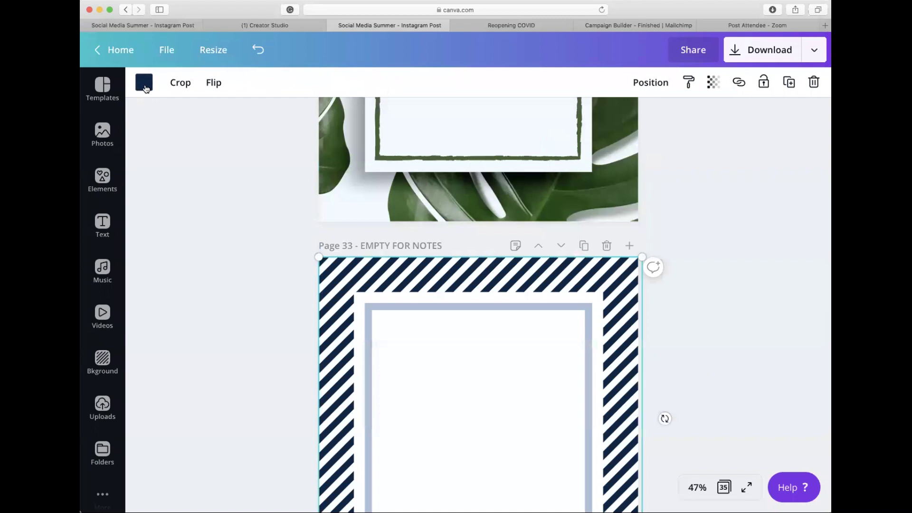
{"action": "left_click", "coordinate": [153, 376]}
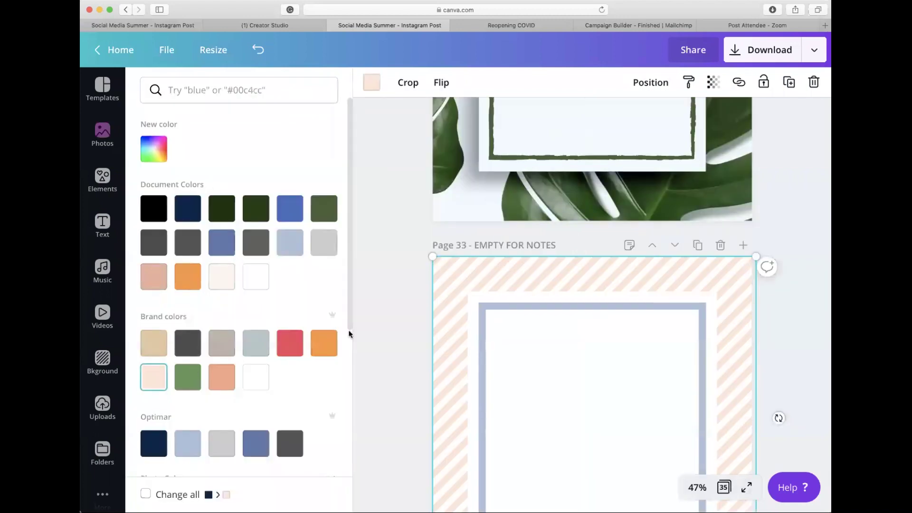
{"action": "left_click", "coordinate": [386, 328]}
Change the inner square frame on page 33 to the red brand color
{"action": "left_click", "coordinate": [477, 309]}
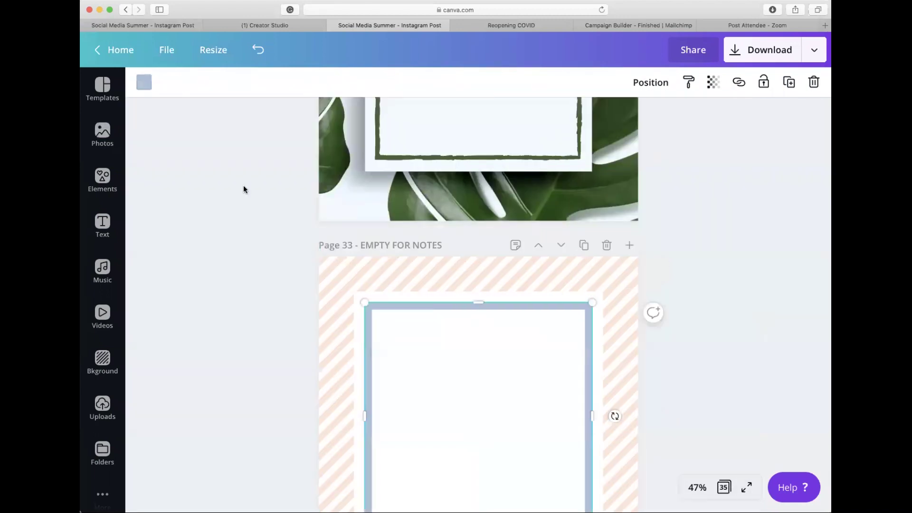
{"action": "left_click", "coordinate": [144, 82]}
{"action": "left_click", "coordinate": [290, 343]}
{"action": "left_click", "coordinate": [385, 348]}
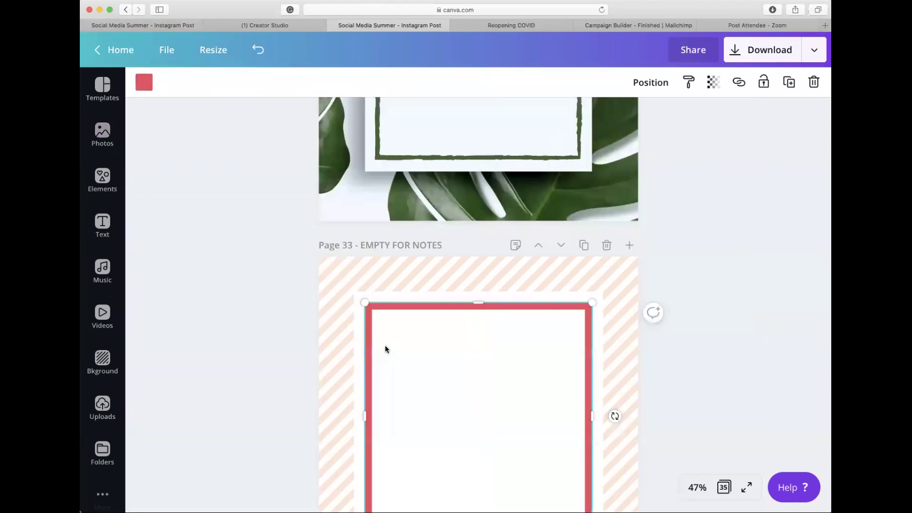
Look over the median sale price bar charts on the market report pages 34 and 35
{"action": "scroll", "coordinate": [386, 349], "scroll_direction": "down", "scroll_amount": 4}
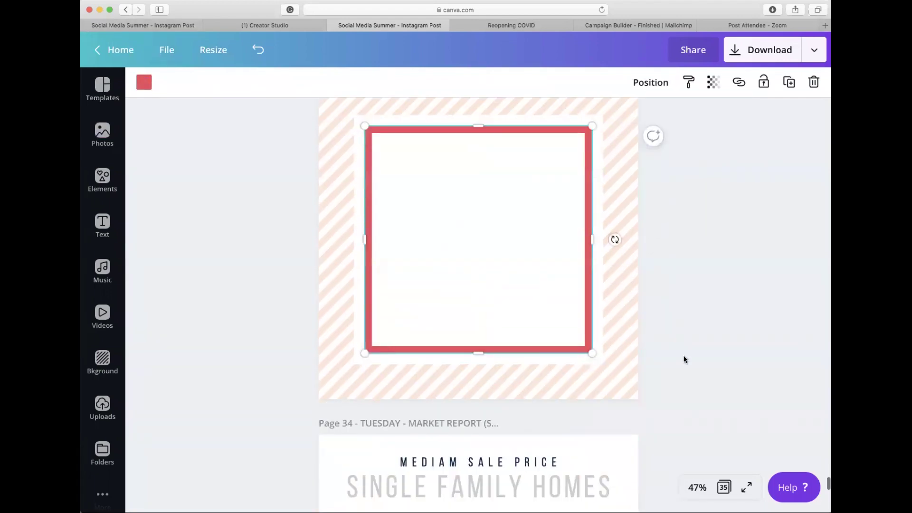
{"action": "left_click", "coordinate": [691, 354]}
{"action": "scroll", "coordinate": [691, 354], "scroll_direction": "down", "scroll_amount": 7}
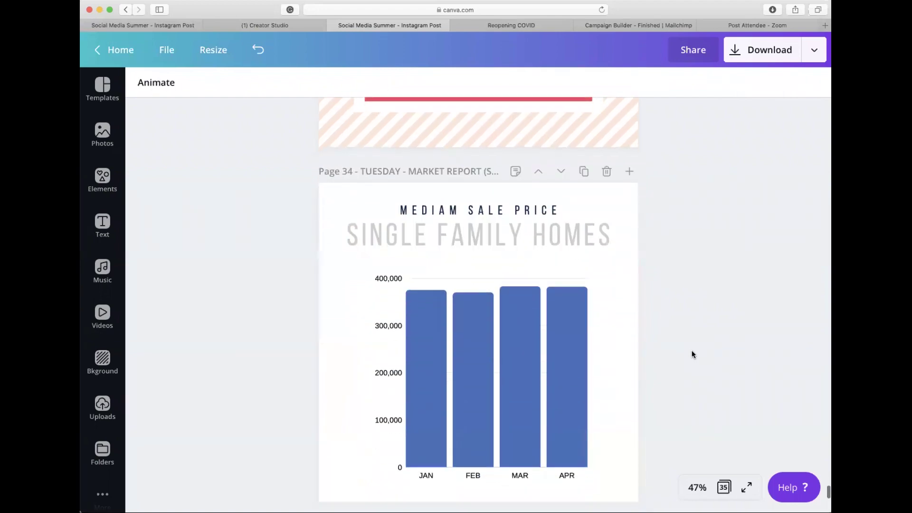
{"action": "scroll", "coordinate": [691, 352], "scroll_direction": "down", "scroll_amount": 2}
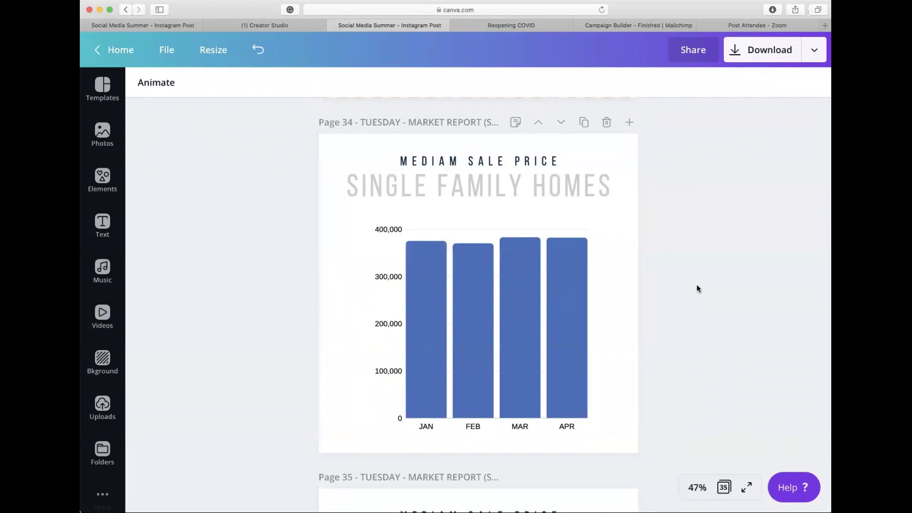
{"action": "left_click", "coordinate": [581, 267]}
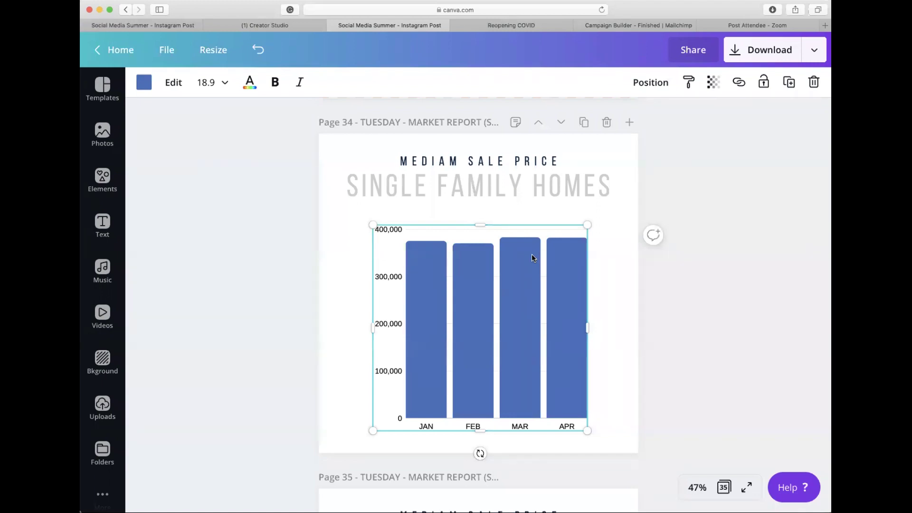
{"action": "scroll", "coordinate": [637, 310], "scroll_direction": "down", "scroll_amount": 10}
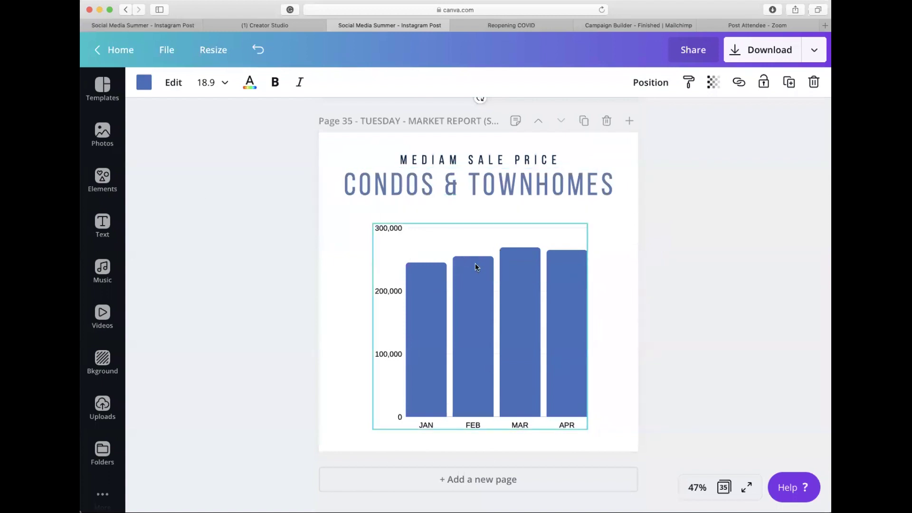
Set the design's share link to use as template and copy the link
{"action": "scroll", "coordinate": [611, 237], "scroll_direction": "up", "scroll_amount": 20}
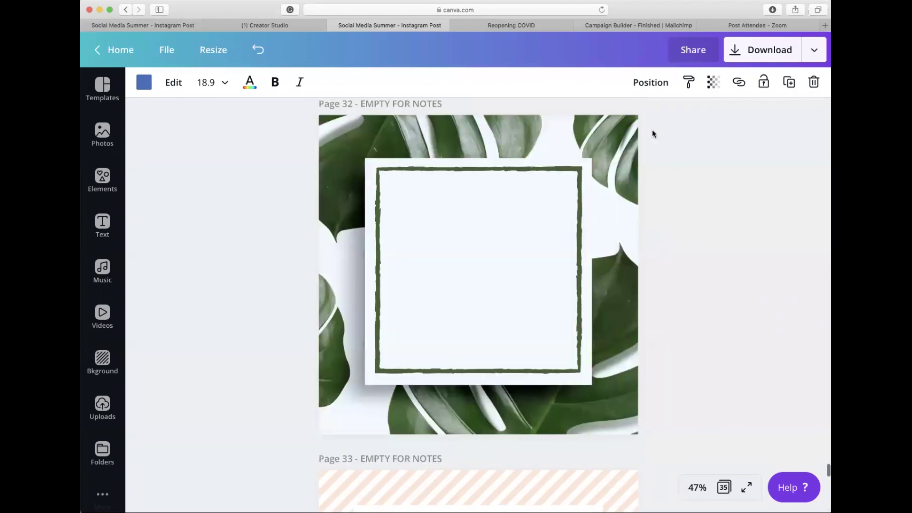
{"action": "left_click", "coordinate": [697, 46]}
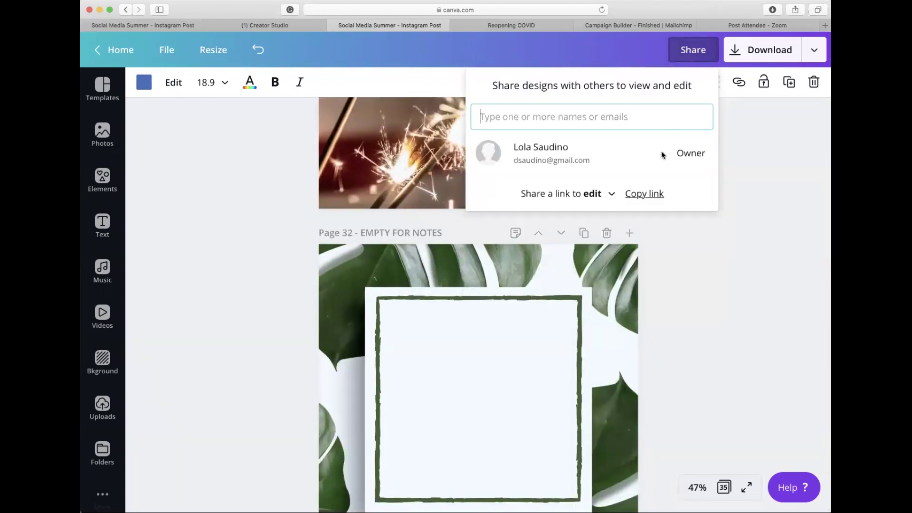
{"action": "left_click", "coordinate": [599, 199]}
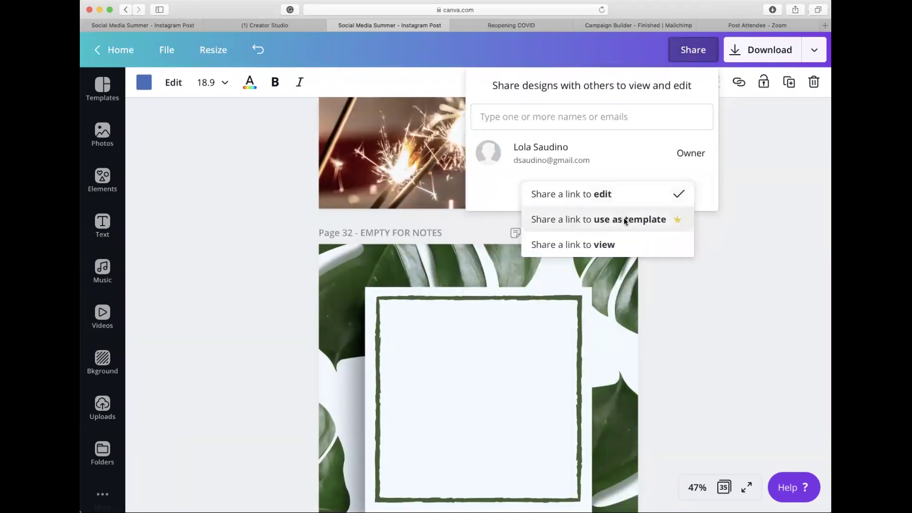
{"action": "left_click", "coordinate": [624, 220]}
{"action": "left_click", "coordinate": [682, 198]}
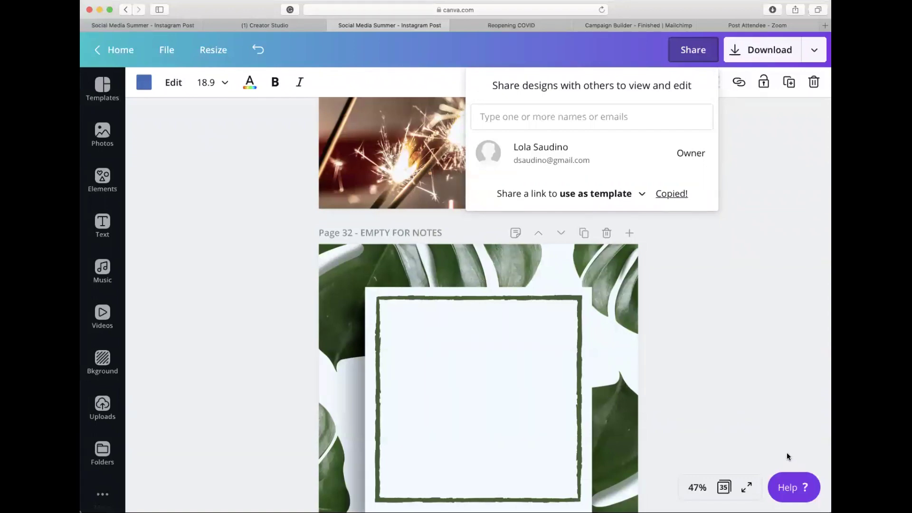
{"action": "left_click", "coordinate": [684, 197]}
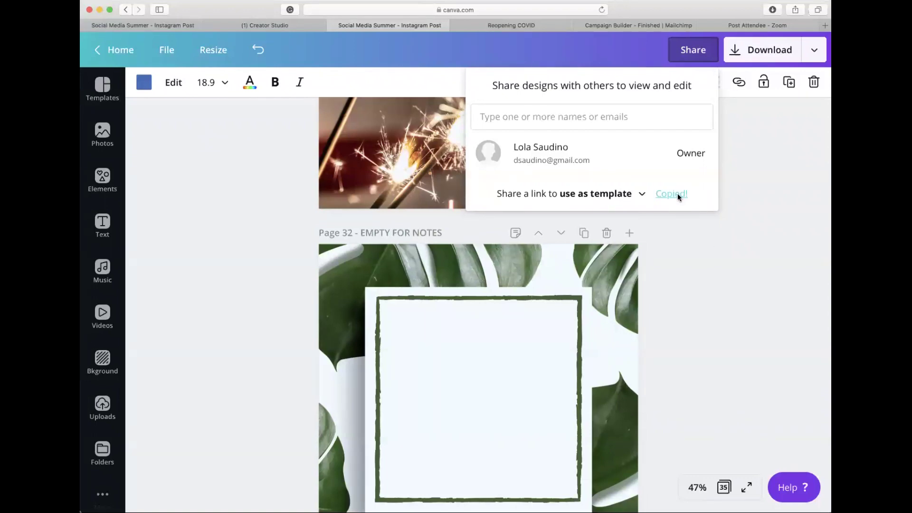
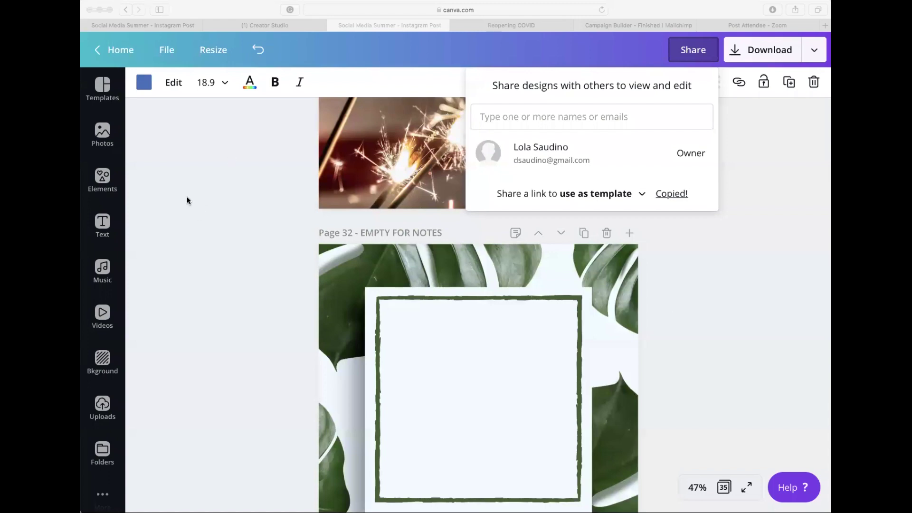
{"action": "left_click", "coordinate": [206, 187]}
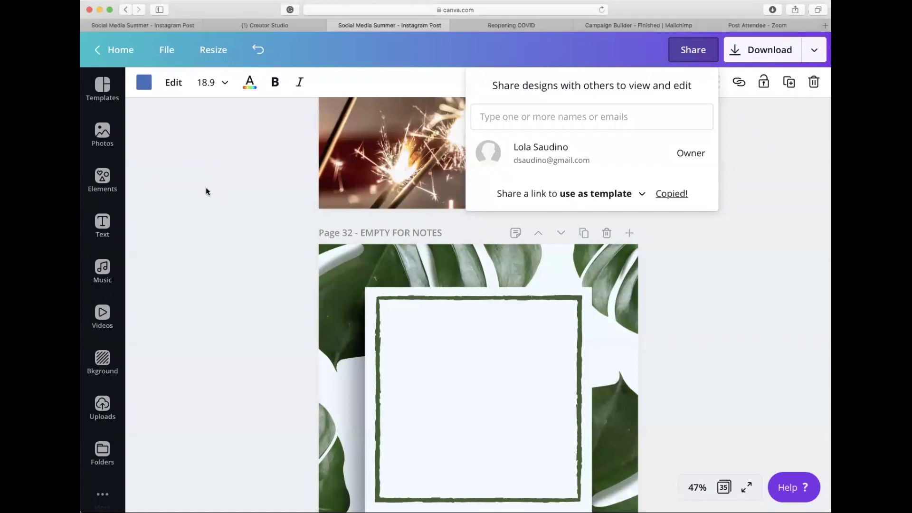
Switch to Creator Studio and start an Instagram feed post with the open house image from a file upload
{"action": "left_click", "coordinate": [255, 26]}
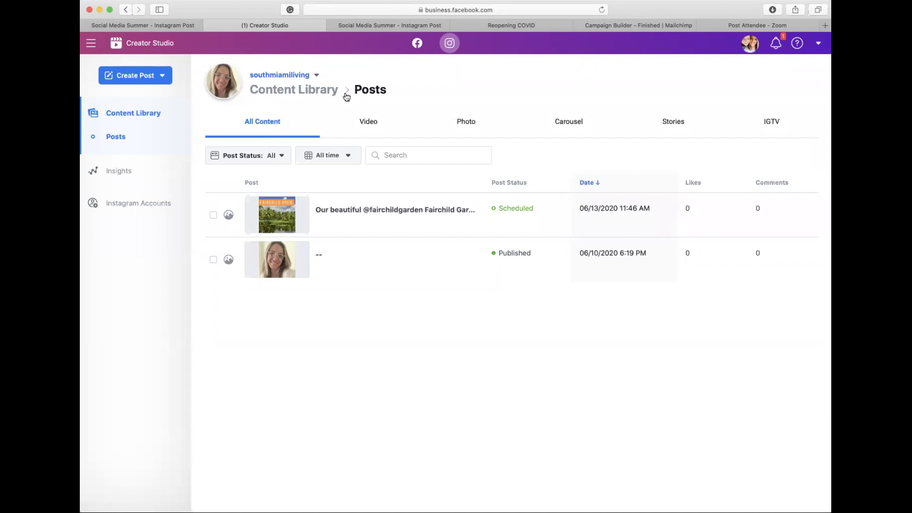
{"action": "left_click", "coordinate": [143, 76]}
{"action": "left_click", "coordinate": [133, 98]}
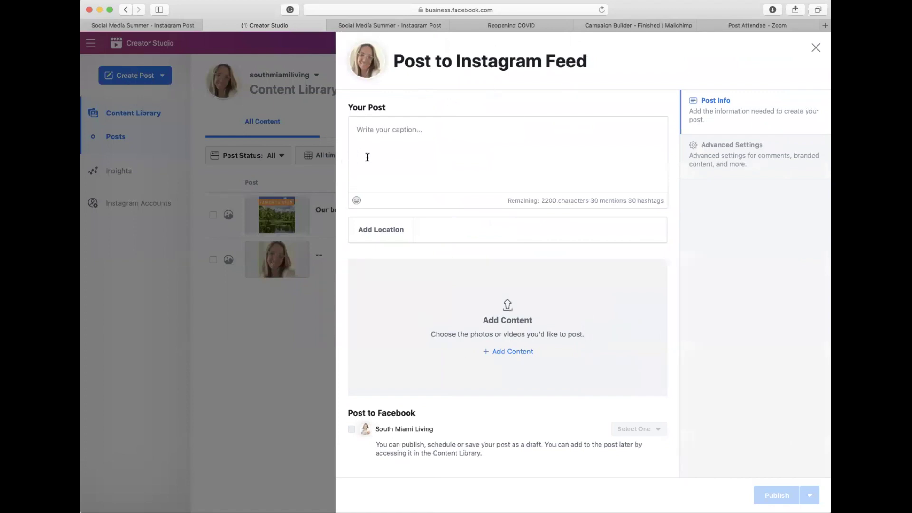
{"action": "left_click", "coordinate": [510, 352]}
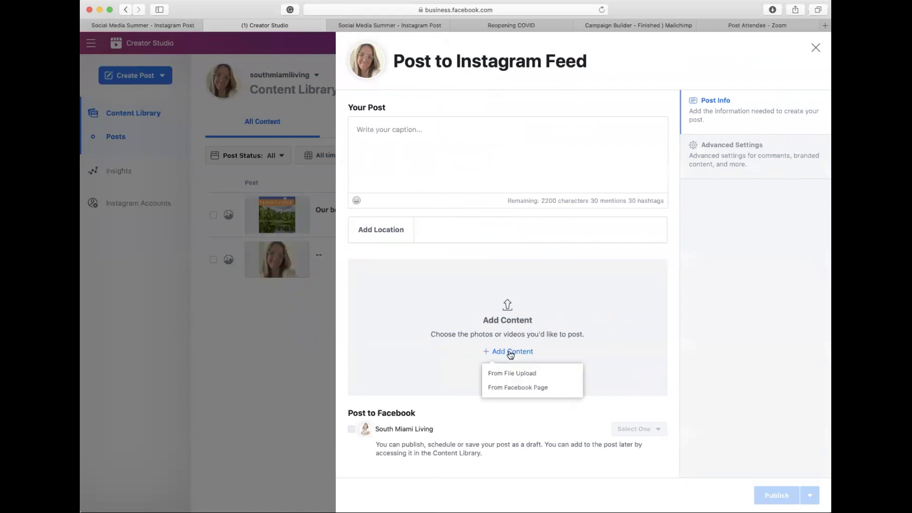
{"action": "left_click", "coordinate": [515, 373]}
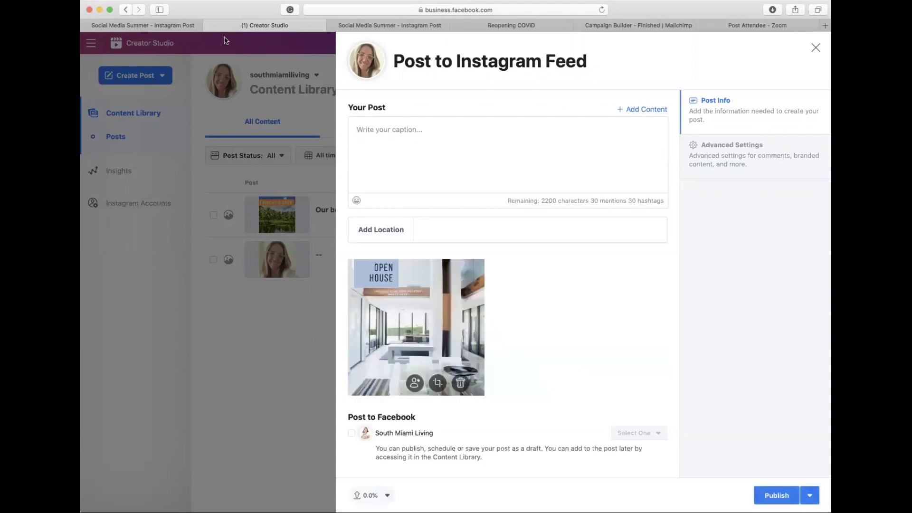
Switch back to the Canva design and copy the text of the page note on page 28, the Saturday open house post
{"action": "left_click", "coordinate": [366, 27]}
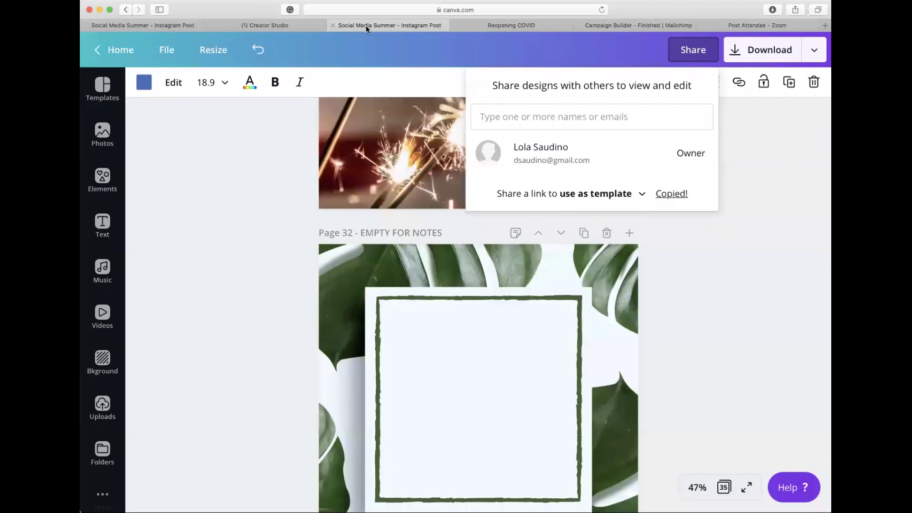
{"action": "scroll", "coordinate": [361, 235], "scroll_direction": "up", "scroll_amount": 20}
{"action": "scroll", "coordinate": [360, 235], "scroll_direction": "down", "scroll_amount": 7}
{"action": "scroll", "coordinate": [361, 235], "scroll_direction": "up", "scroll_amount": 3}
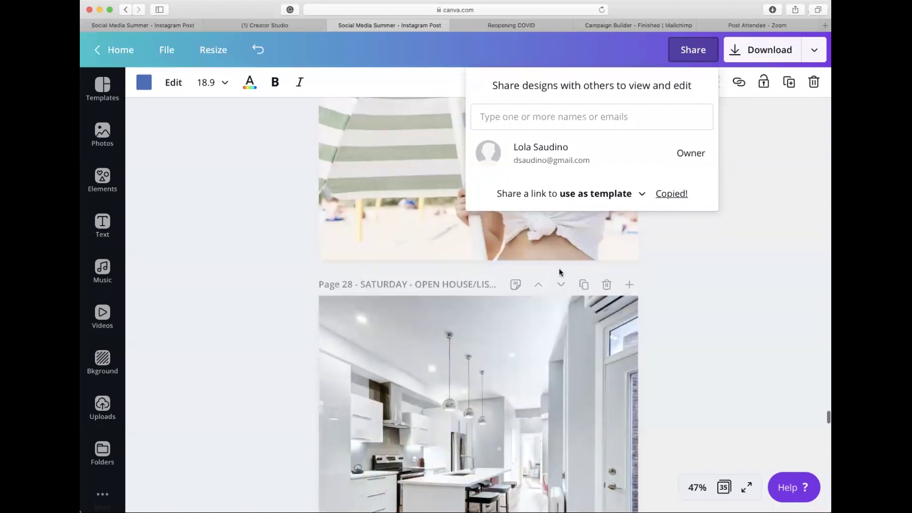
{"action": "left_click", "coordinate": [515, 284]}
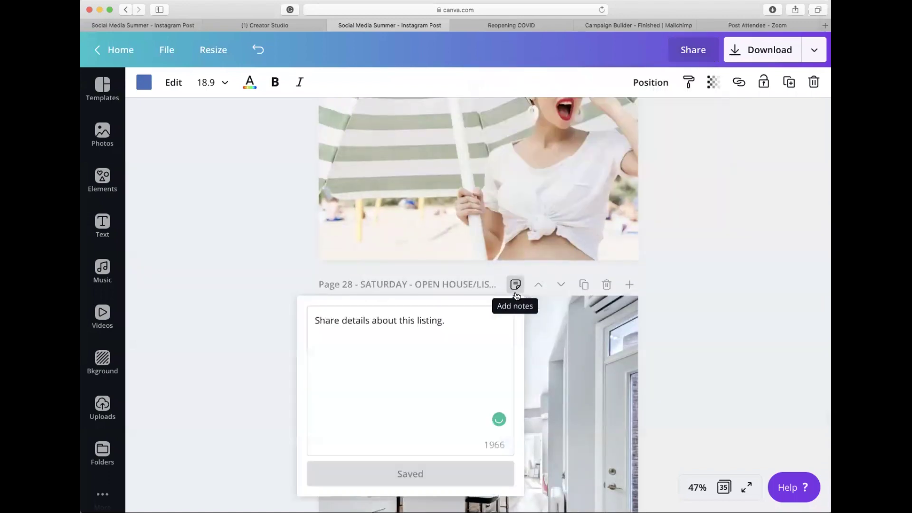
{"action": "triple_click", "coordinate": [445, 325]}
{"action": "key", "text": "super+c"}
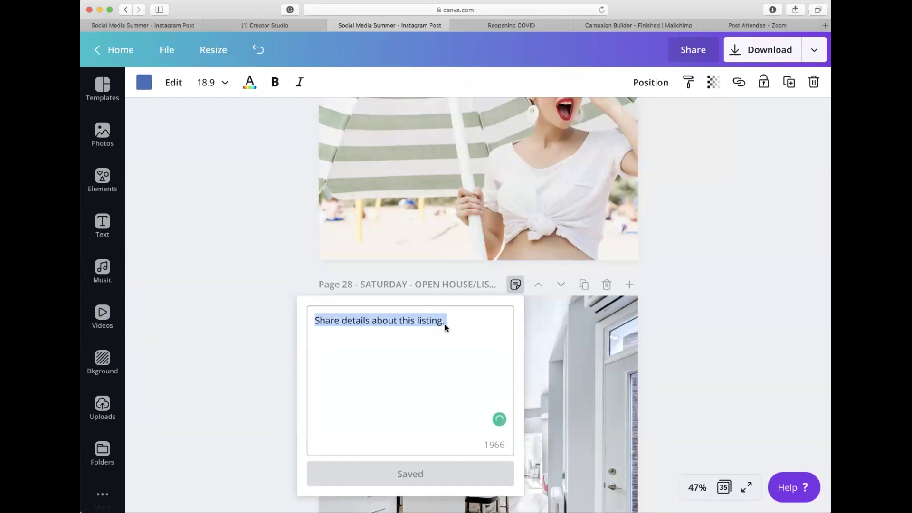
Paste the copied note as the caption of the Instagram post in Creator Studio and add filler text after it
{"action": "left_click", "coordinate": [264, 26]}
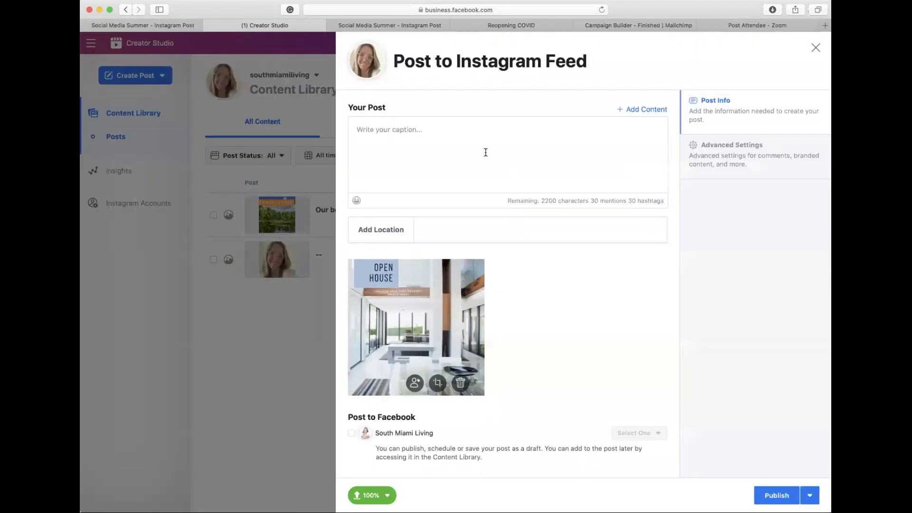
{"action": "key", "text": "super+v"}
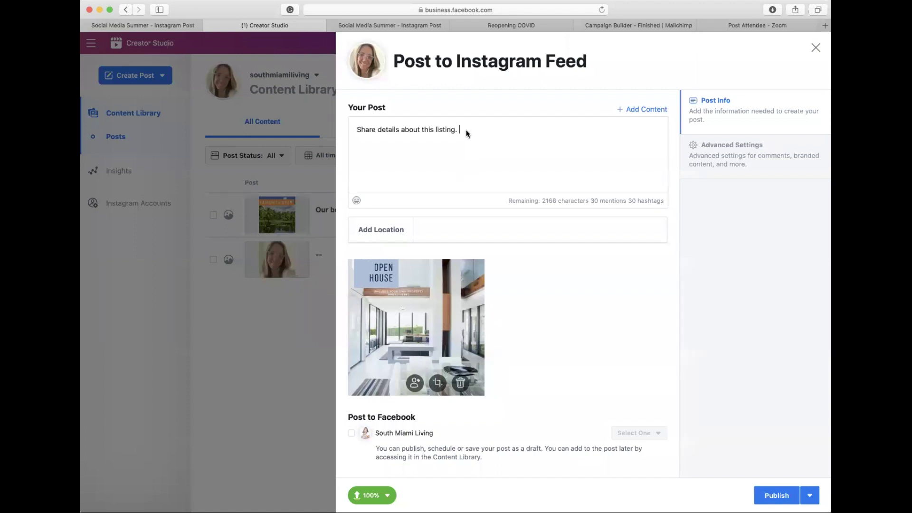
{"action": "type", "text": "fjas id jfsklfj slfj aslkfjalkdf"}
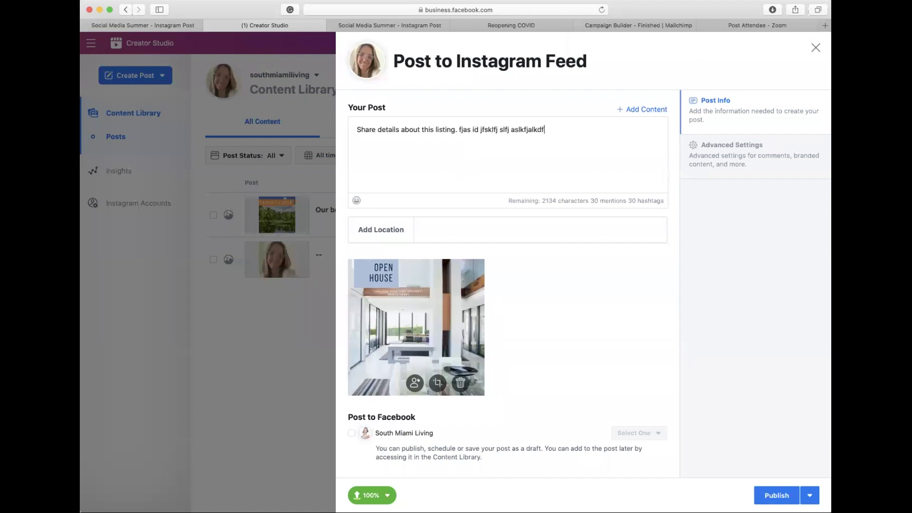
{"action": "type", "text": "jakfja s'f'ja slfj a'so"}
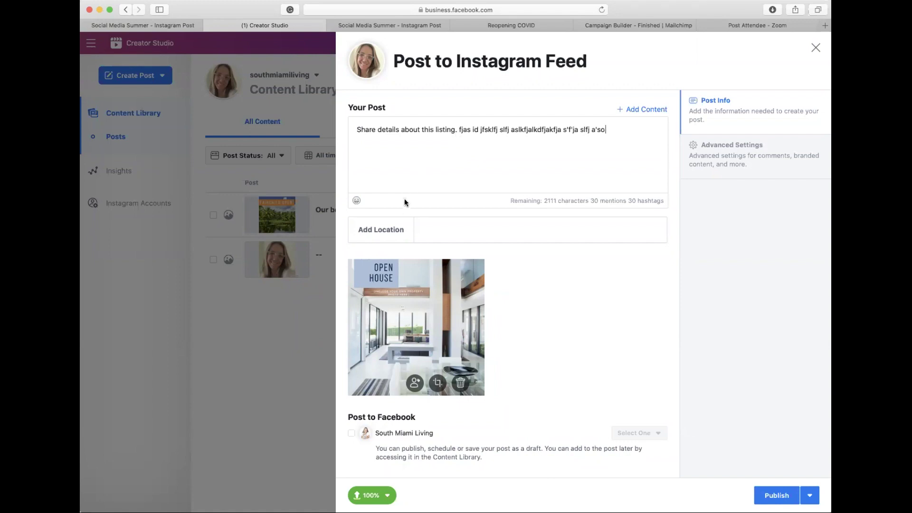
Set the post's location to South Miami, Florida and include the South Miami Living Facebook page
{"action": "left_click", "coordinate": [437, 230]}
{"action": "type", "text": "south"}
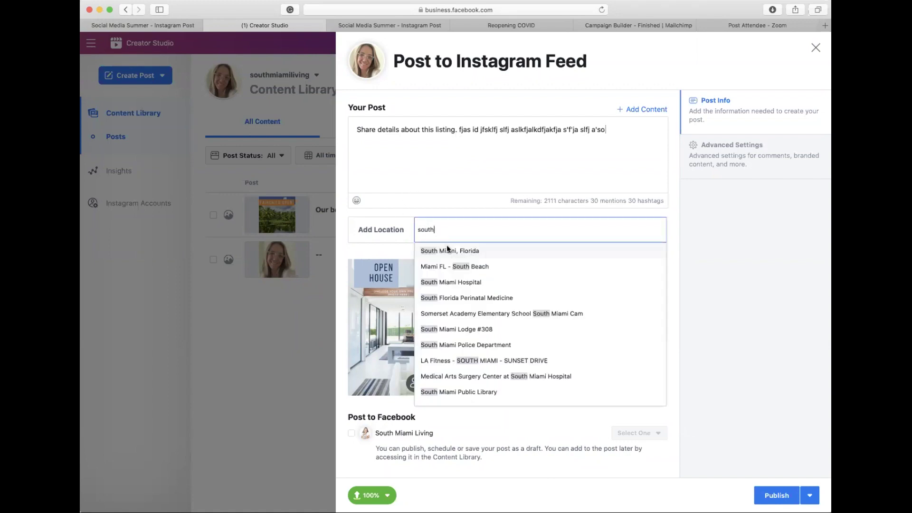
{"action": "left_click", "coordinate": [446, 249]}
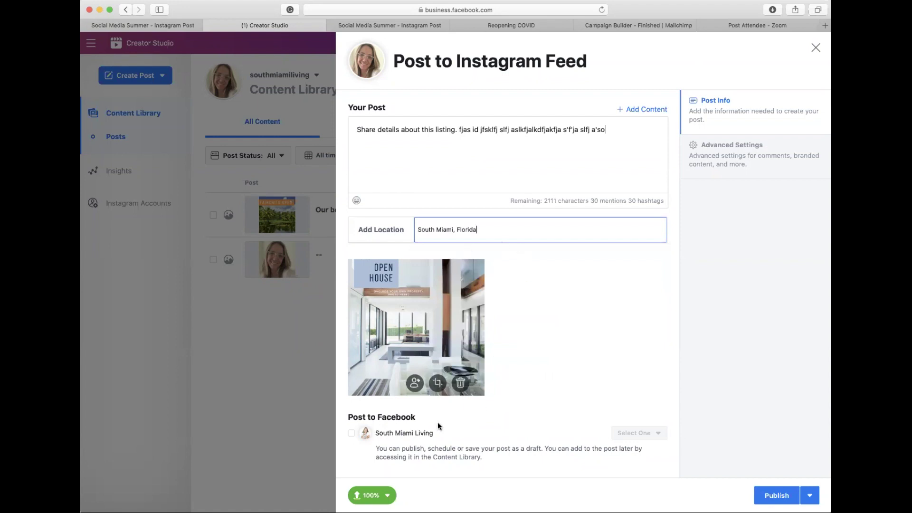
{"action": "scroll", "coordinate": [438, 421], "scroll_direction": "down", "scroll_amount": 2}
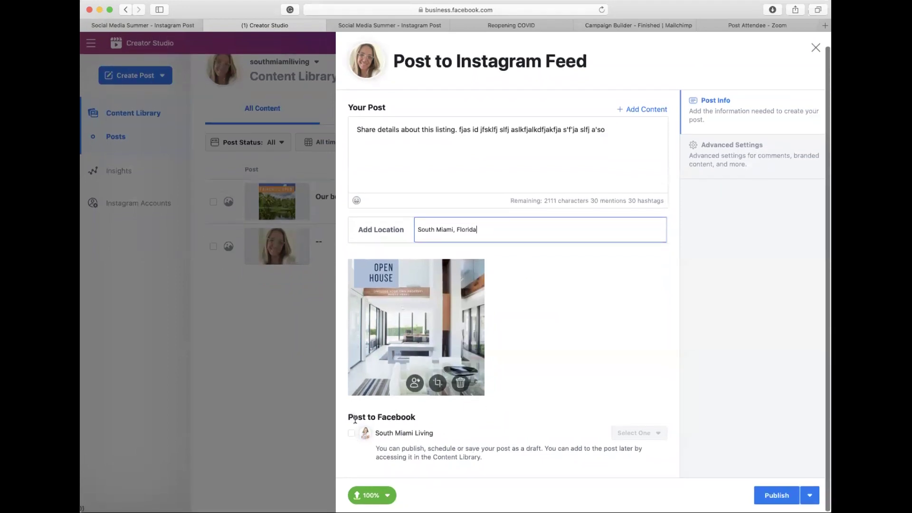
{"action": "left_click", "coordinate": [352, 433]}
{"action": "scroll", "coordinate": [553, 422], "scroll_direction": "down", "scroll_amount": 1}
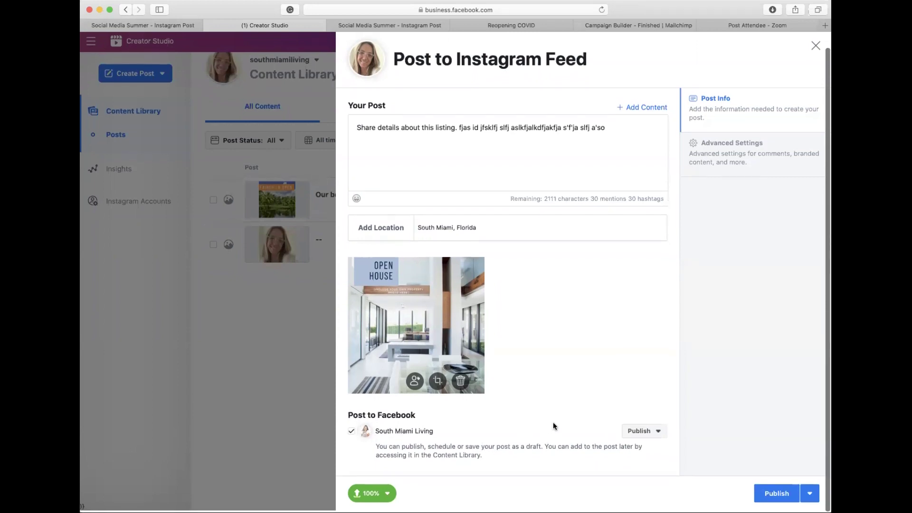
Schedule the Instagram post for Jun 14, 2020 at 1:46 PM
{"action": "left_click", "coordinate": [809, 494]}
{"action": "left_click", "coordinate": [669, 448]}
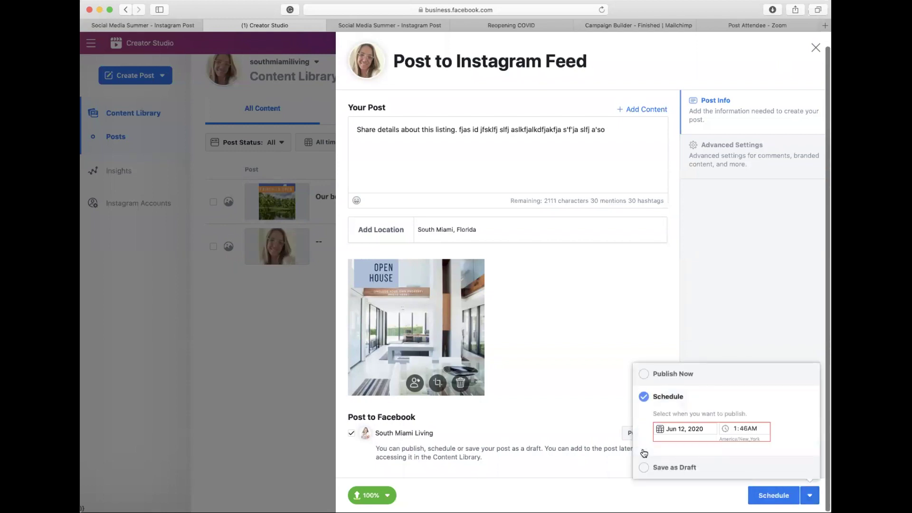
{"action": "left_click", "coordinate": [701, 428]}
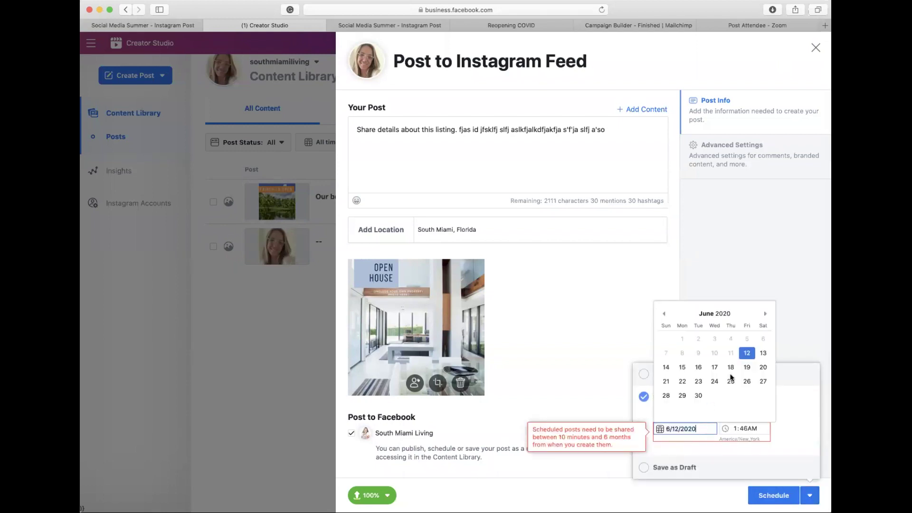
{"action": "left_click", "coordinate": [660, 373]}
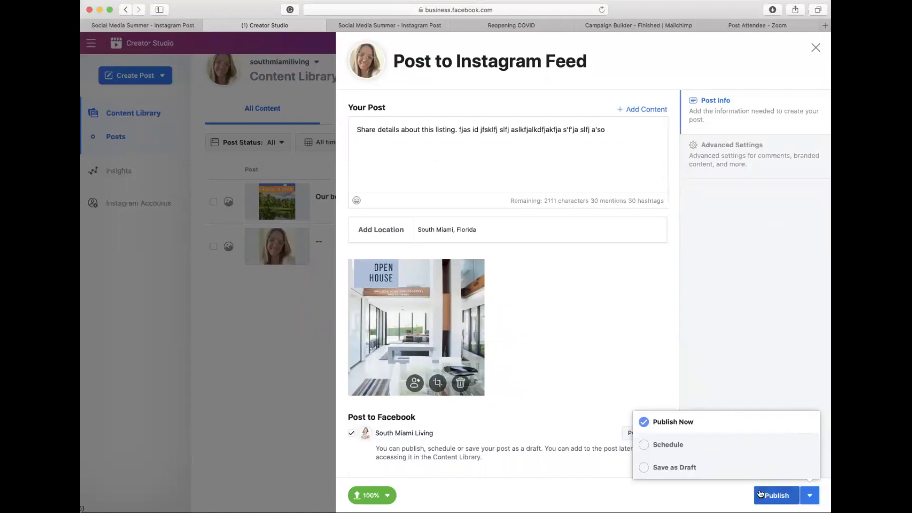
{"action": "left_click", "coordinate": [643, 445]}
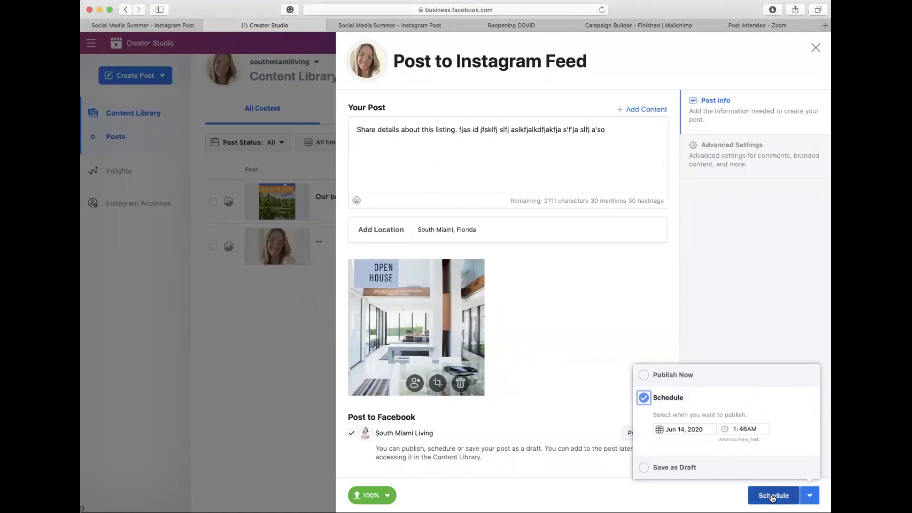
{"action": "left_click", "coordinate": [754, 428]}
{"action": "key", "text": "p"}
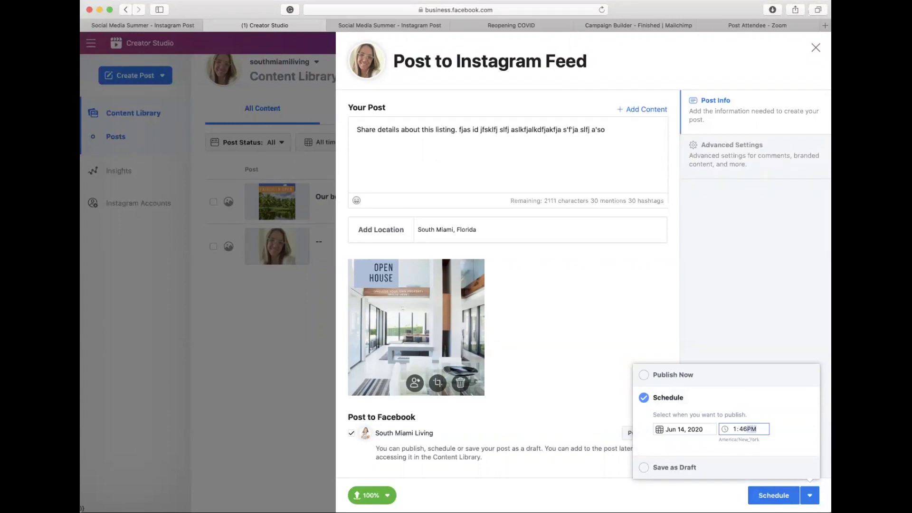
{"action": "left_click", "coordinate": [768, 496]}
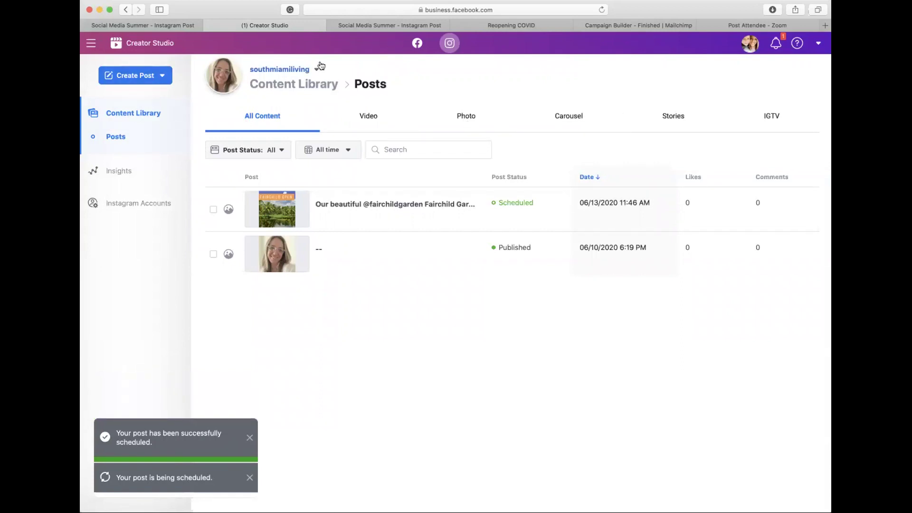
View the southmiamiliving page collection on the Facebook side of Creator Studio and return to the Instagram content library
{"action": "left_click", "coordinate": [418, 44]}
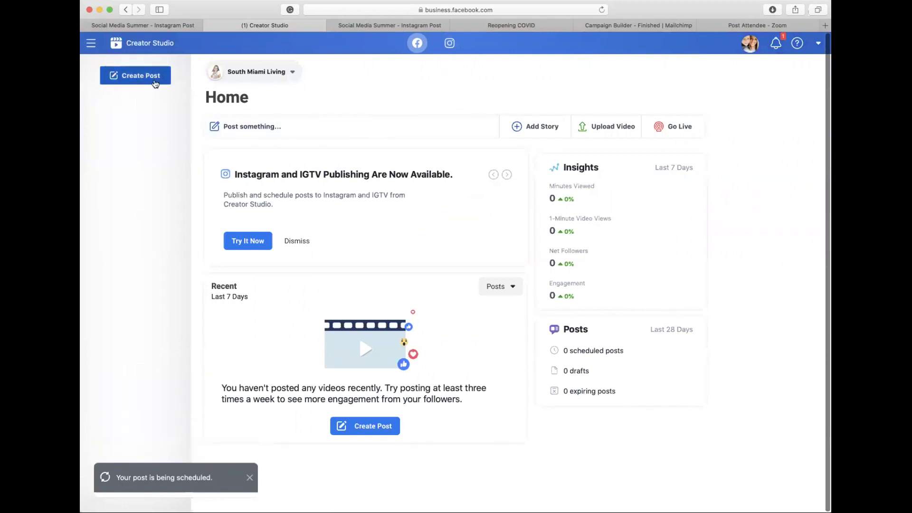
{"action": "left_click", "coordinate": [255, 71]}
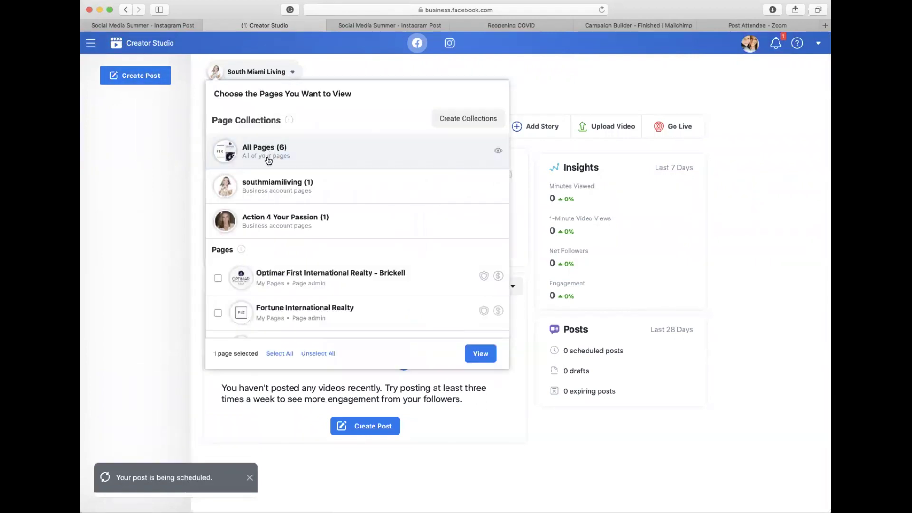
{"action": "left_click", "coordinate": [272, 187]}
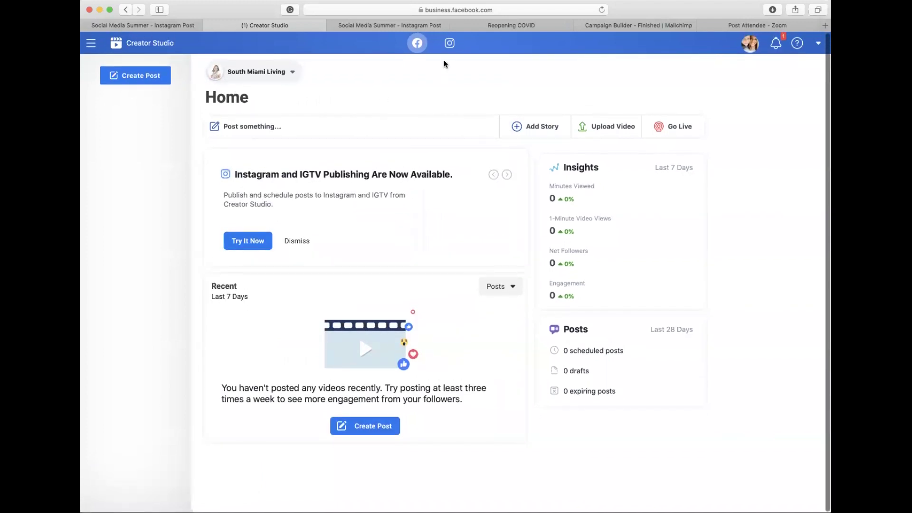
{"action": "left_click", "coordinate": [449, 46]}
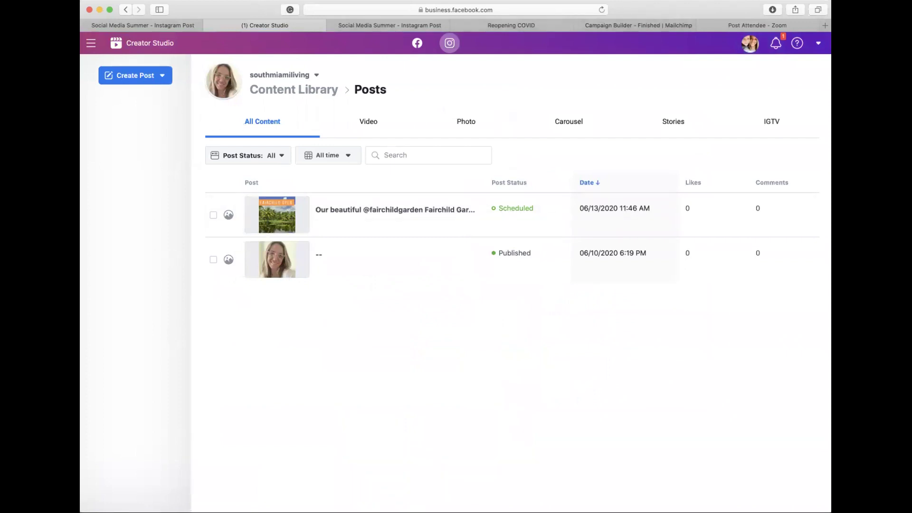
Reload Creator Studio and limit the Instagram content library to the southmiamiliving account
{"action": "left_click", "coordinate": [601, 10]}
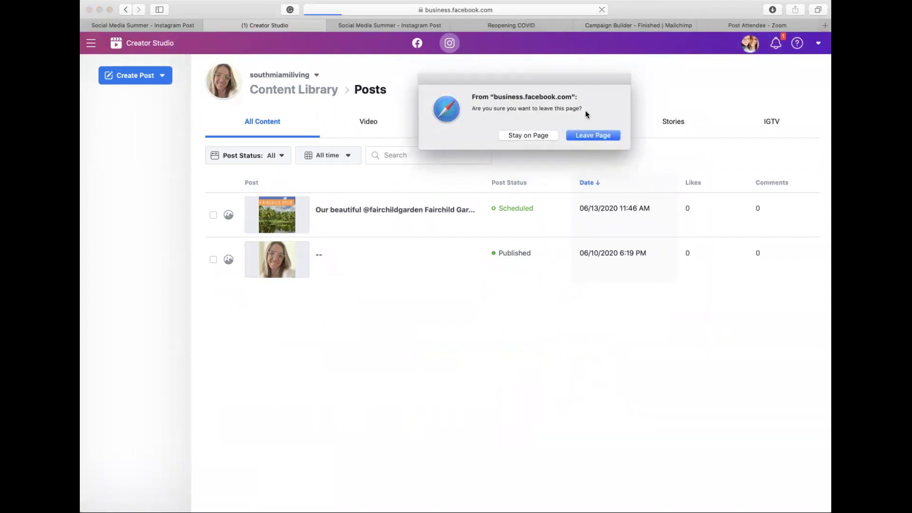
{"action": "left_click", "coordinate": [589, 135]}
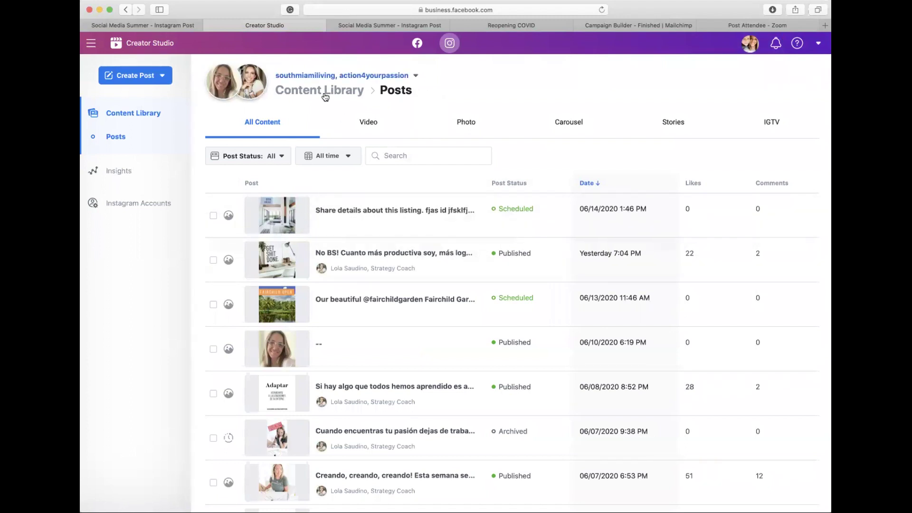
{"action": "left_click", "coordinate": [390, 77]}
{"action": "left_click", "coordinate": [217, 172]}
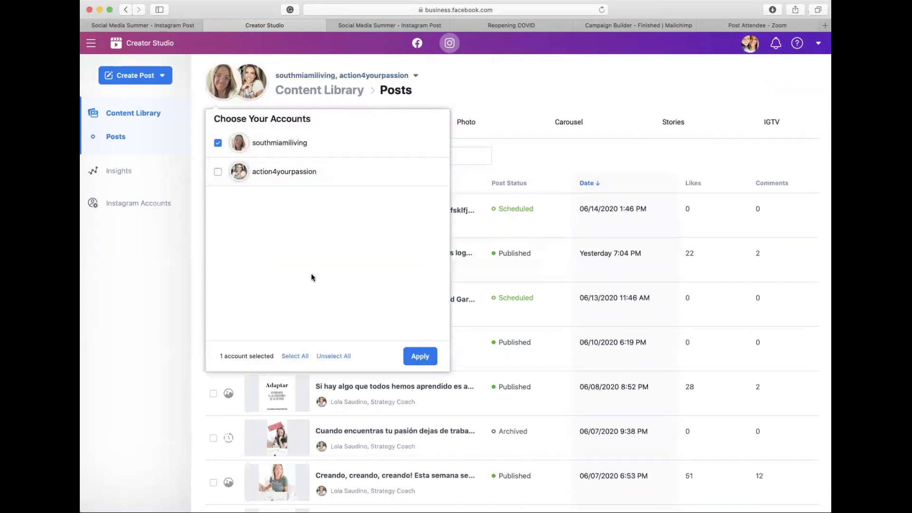
{"action": "left_click", "coordinate": [418, 356]}
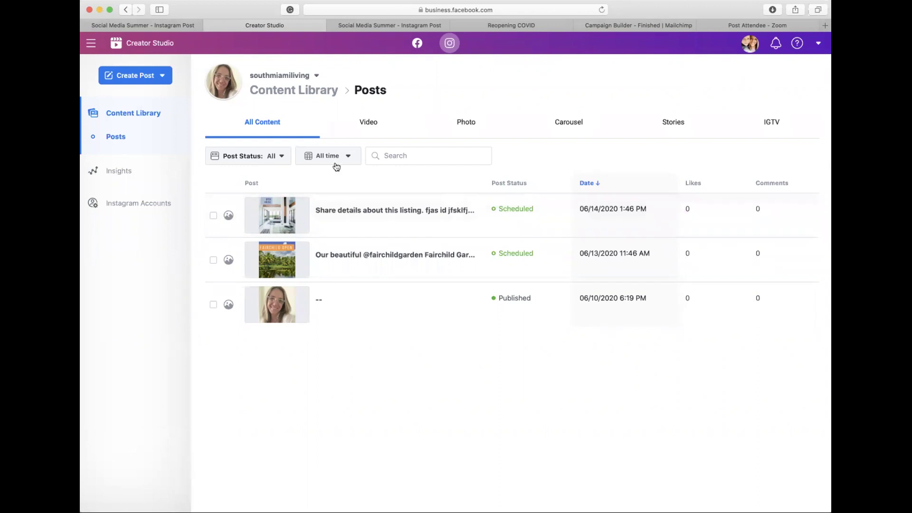
Create a new Instagram feed post and upload the "5 Tips for a Smooth Move" image from the computer
{"action": "left_click", "coordinate": [161, 76]}
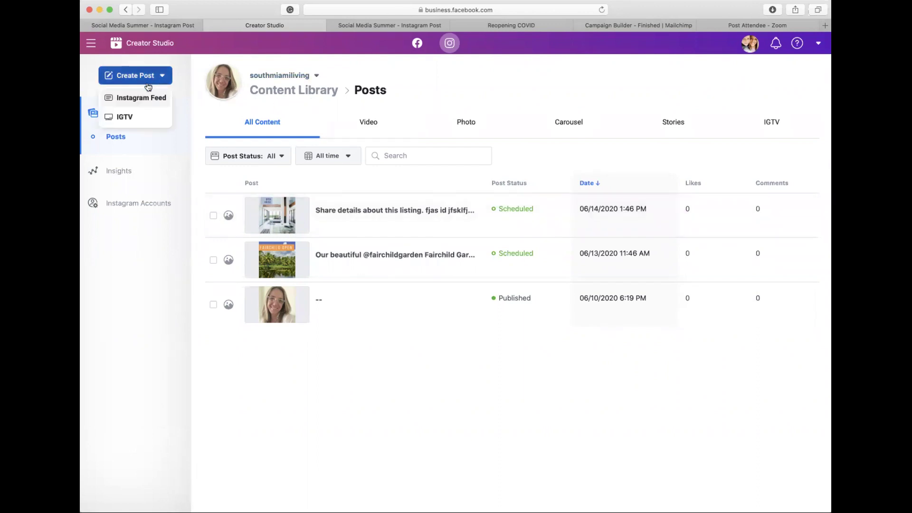
{"action": "left_click", "coordinate": [147, 101]}
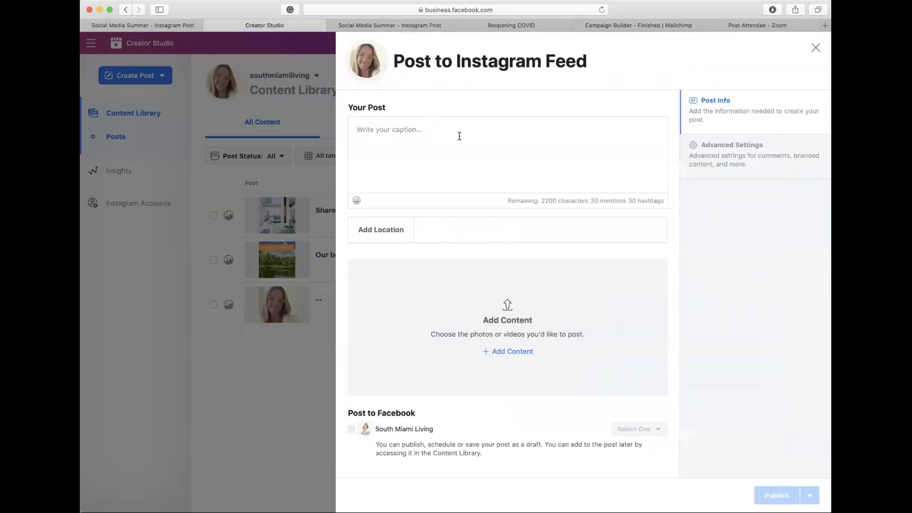
{"action": "left_click", "coordinate": [522, 352]}
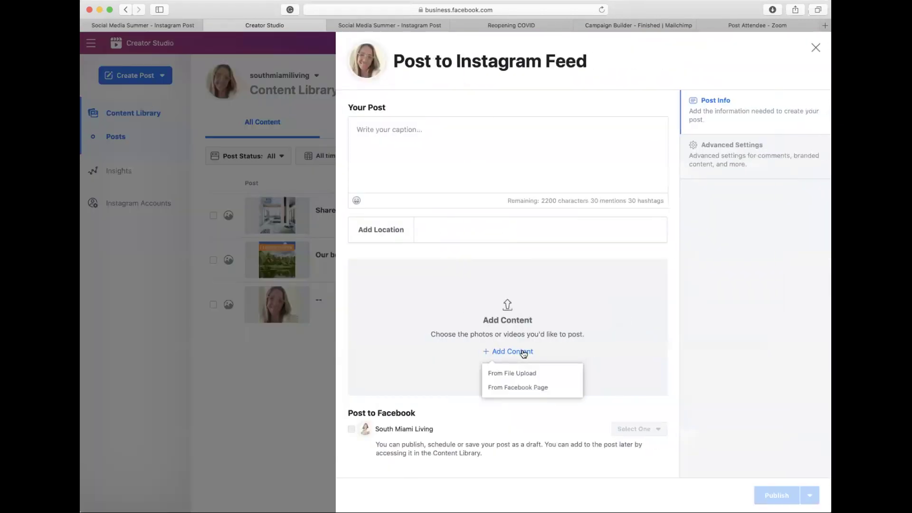
{"action": "left_click", "coordinate": [517, 376]}
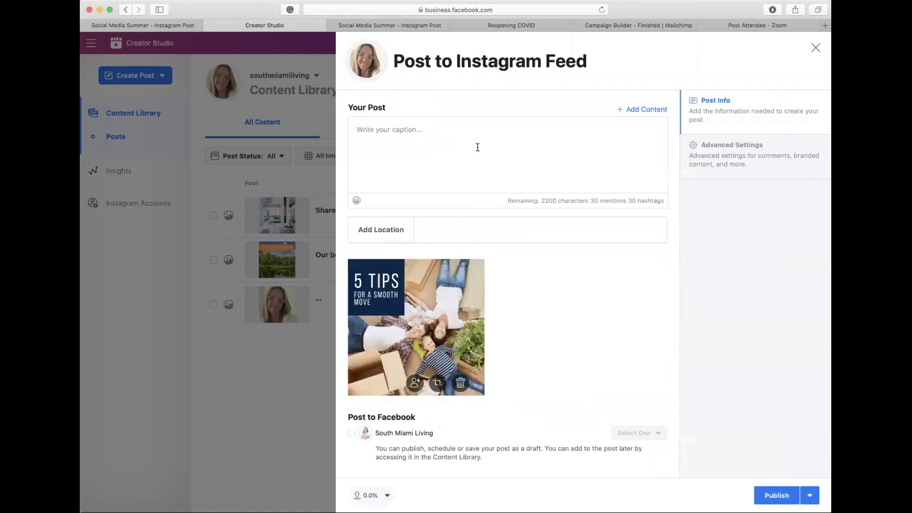
{"action": "left_click", "coordinate": [470, 230]}
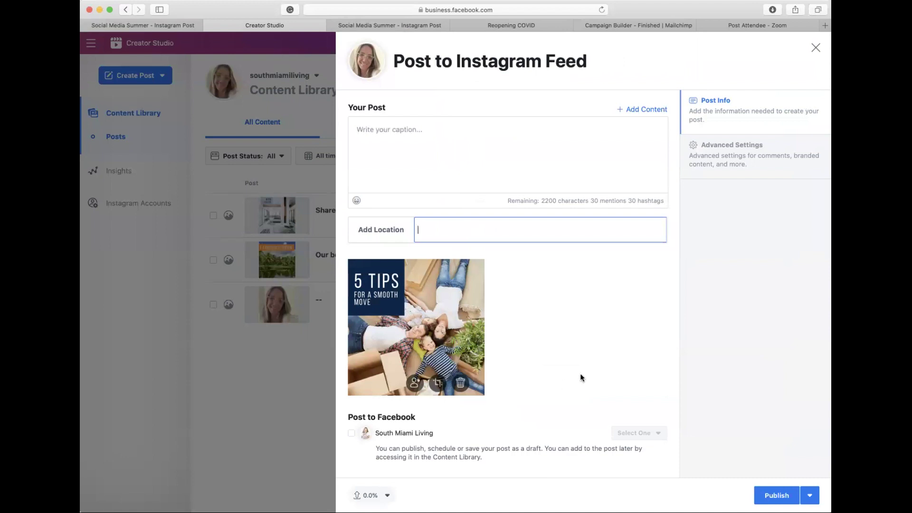
{"action": "scroll", "coordinate": [582, 380], "scroll_direction": "down", "scroll_amount": 1}
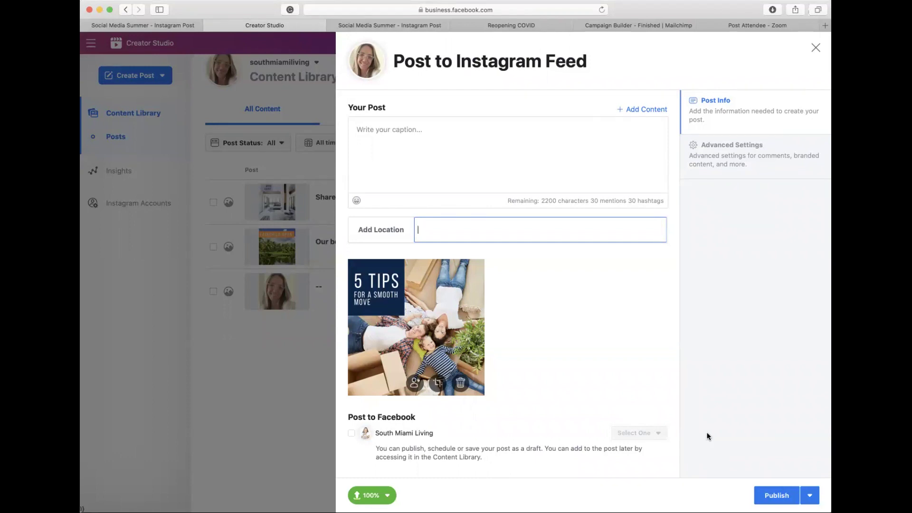
Switch to the Canva design and copy the full page note on page 3, the Tuesday real estate post
{"action": "left_click", "coordinate": [378, 20]}
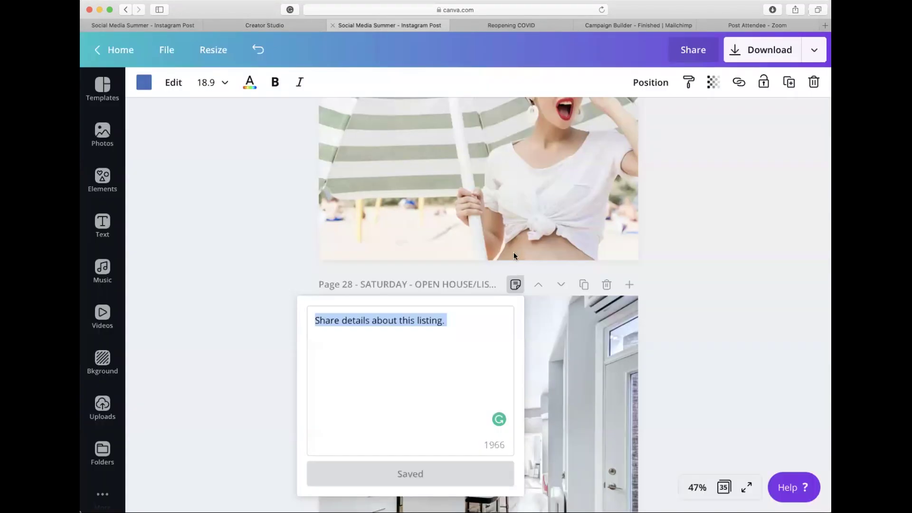
{"action": "scroll", "coordinate": [671, 261], "scroll_direction": "up", "scroll_amount": 20}
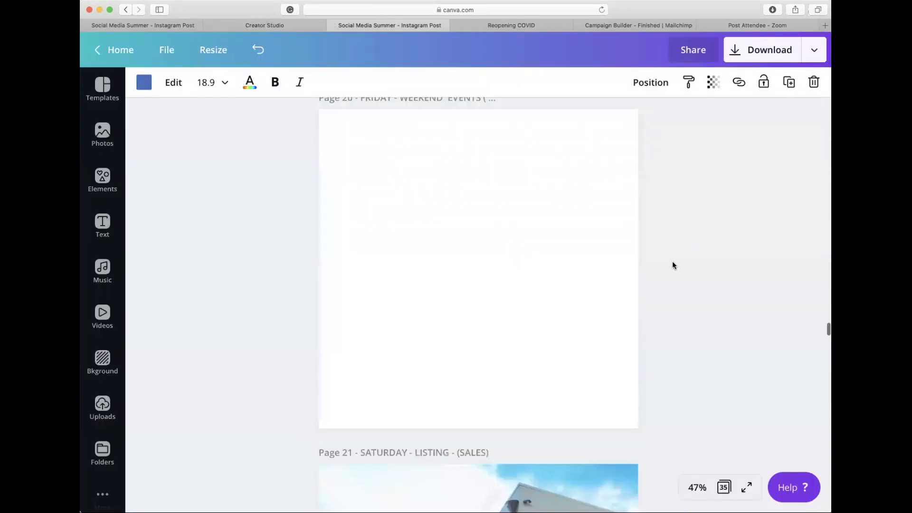
{"action": "scroll", "coordinate": [672, 261], "scroll_direction": "up", "scroll_amount": 20}
{"action": "scroll", "coordinate": [672, 261], "scroll_direction": "down", "scroll_amount": 15}
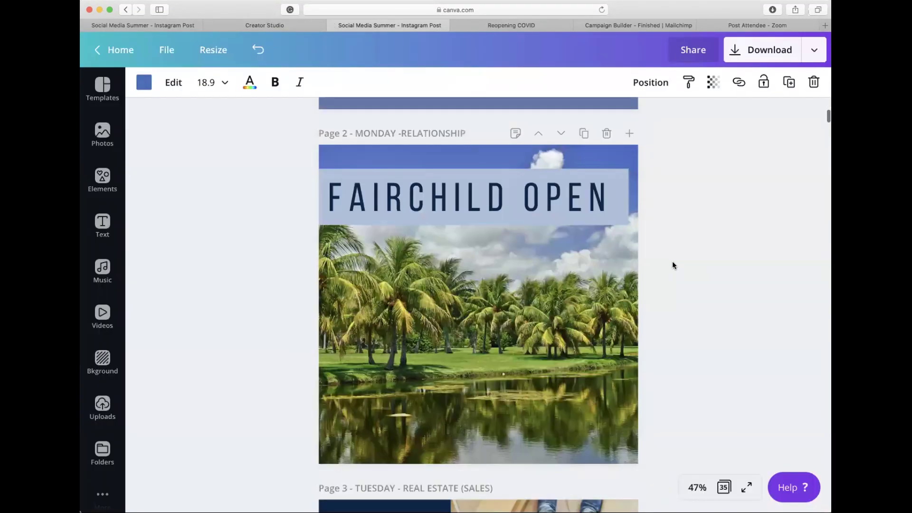
{"action": "left_click", "coordinate": [515, 193]}
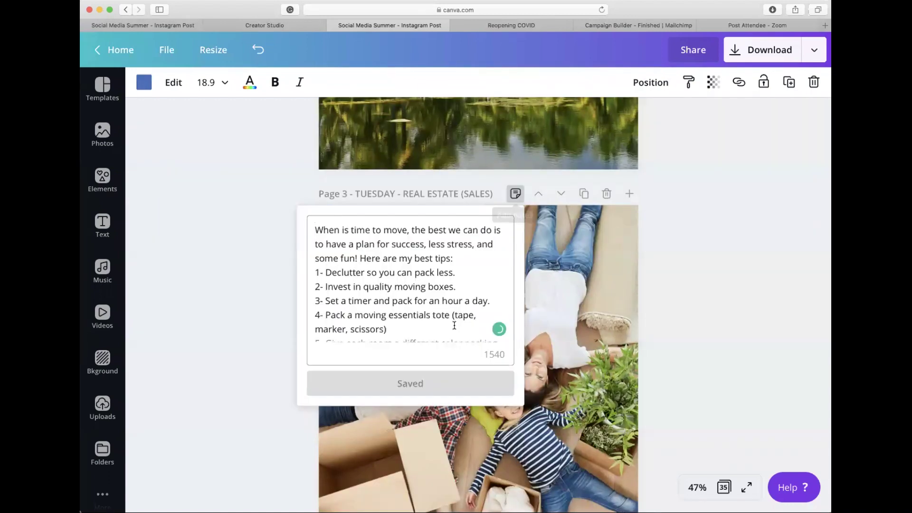
{"action": "key", "text": "super+a"}
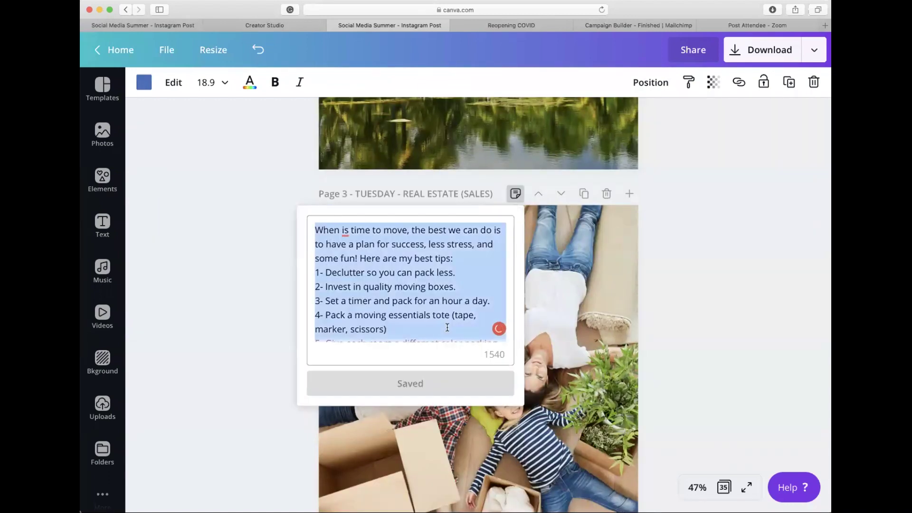
{"action": "right_click", "coordinate": [447, 326]}
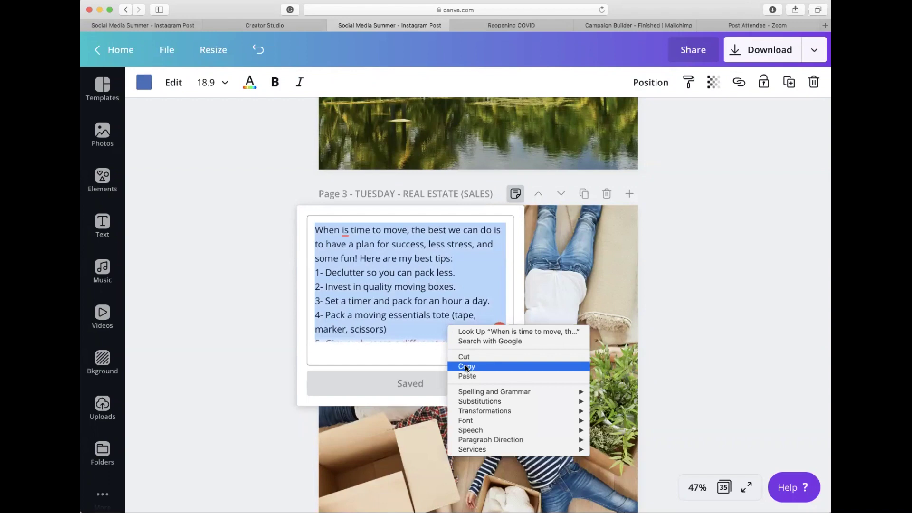
{"action": "left_click", "coordinate": [466, 366]}
Switch back to Creator Studio and paste the copied moving tips as the Instagram post's caption
{"action": "left_click", "coordinate": [266, 26]}
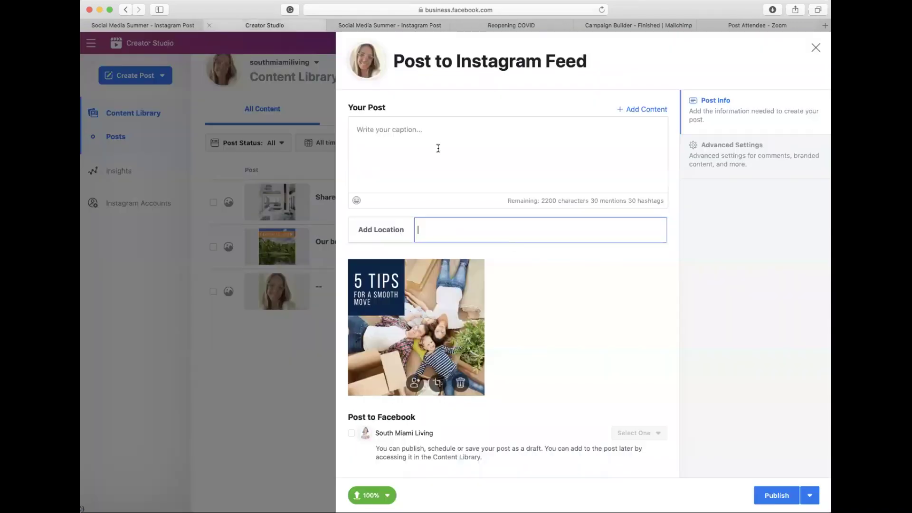
{"action": "left_click", "coordinate": [418, 144]}
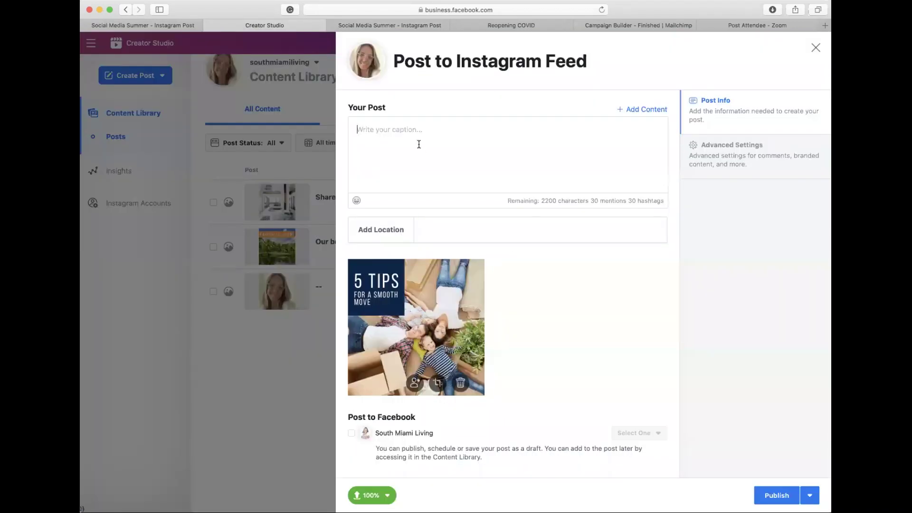
{"action": "key", "text": "super+v"}
{"action": "scroll", "coordinate": [606, 151], "scroll_direction": "up", "scroll_amount": 3}
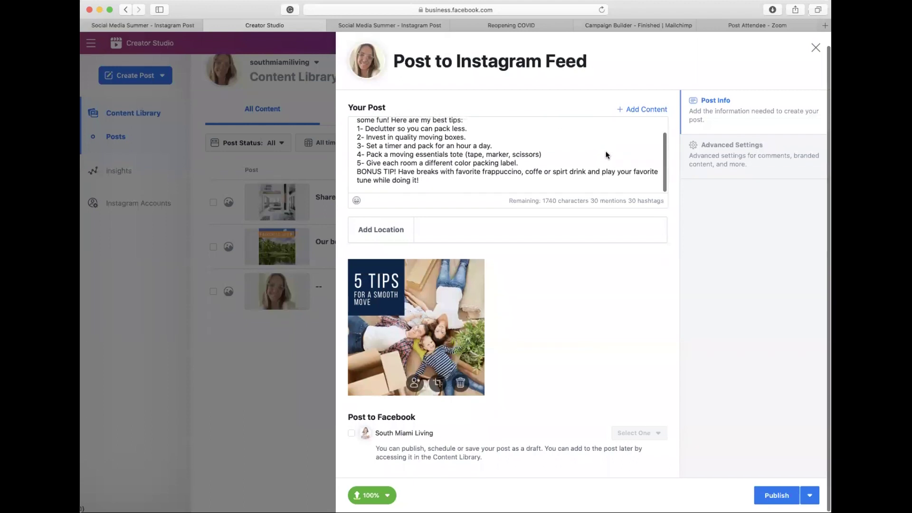
Save the moving tips Instagram post as a draft, leaving its location empty
{"action": "left_click", "coordinate": [478, 230]}
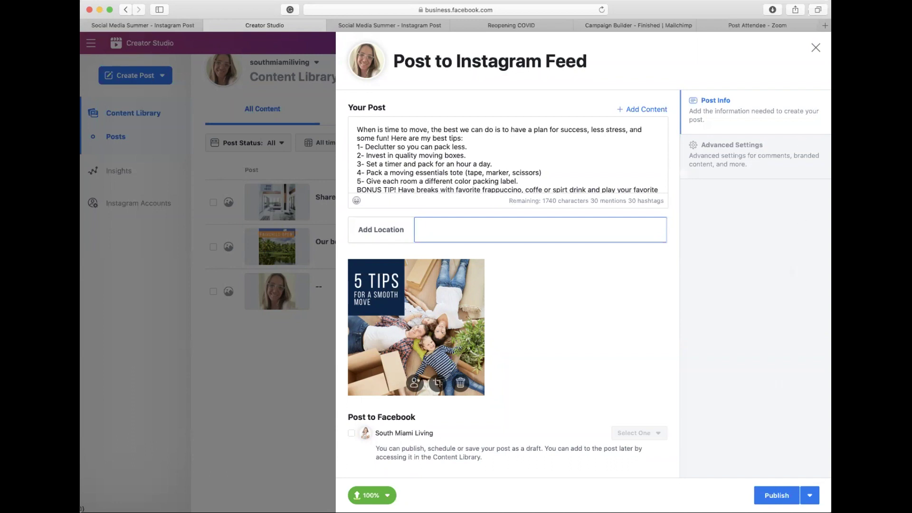
{"action": "left_click", "coordinate": [809, 494]}
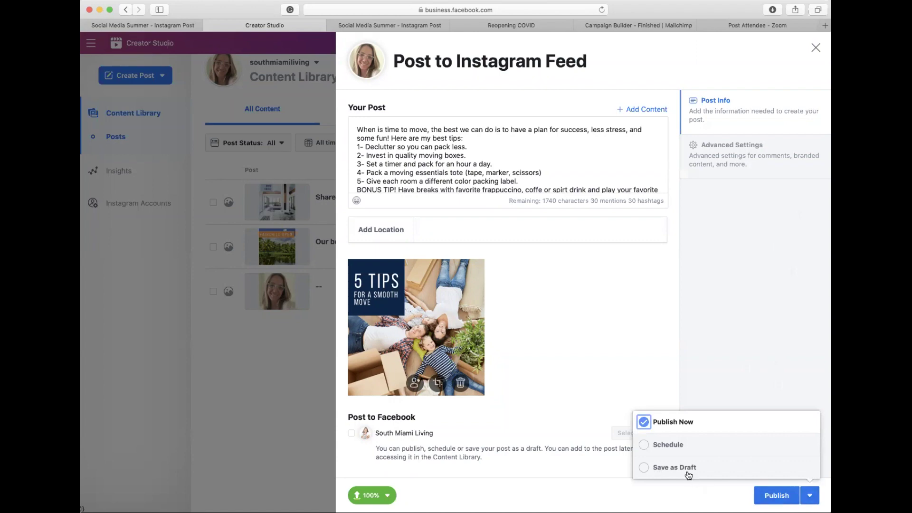
{"action": "left_click", "coordinate": [642, 470]}
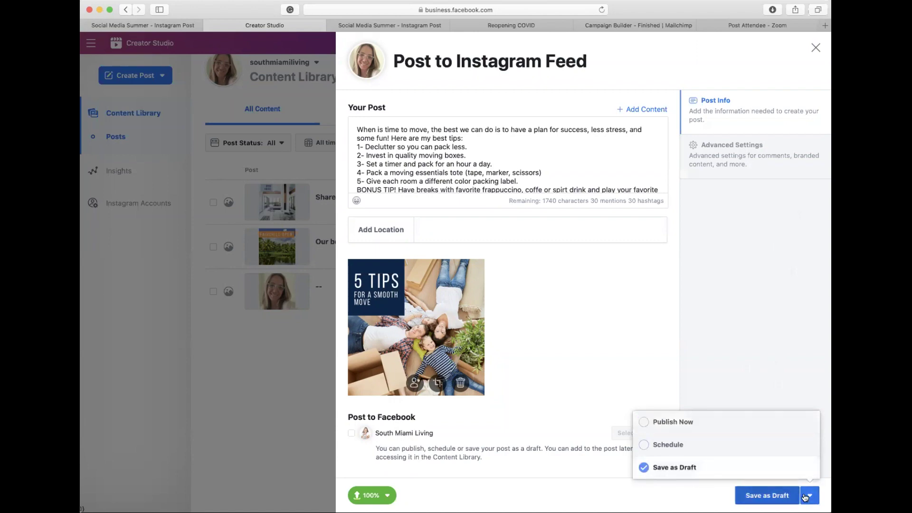
{"action": "left_click", "coordinate": [761, 493]}
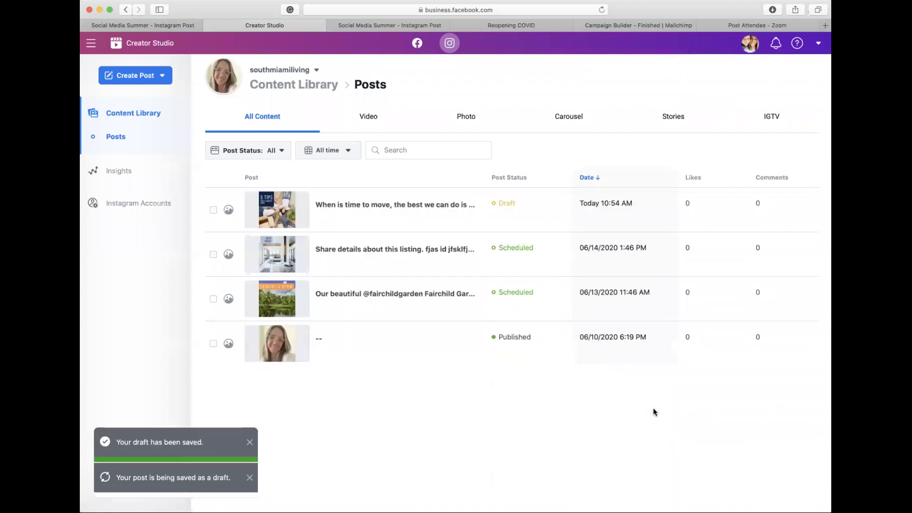
Look through the Instagram content library filtered by video, photo, carousel and stories
{"action": "left_click", "coordinate": [371, 118]}
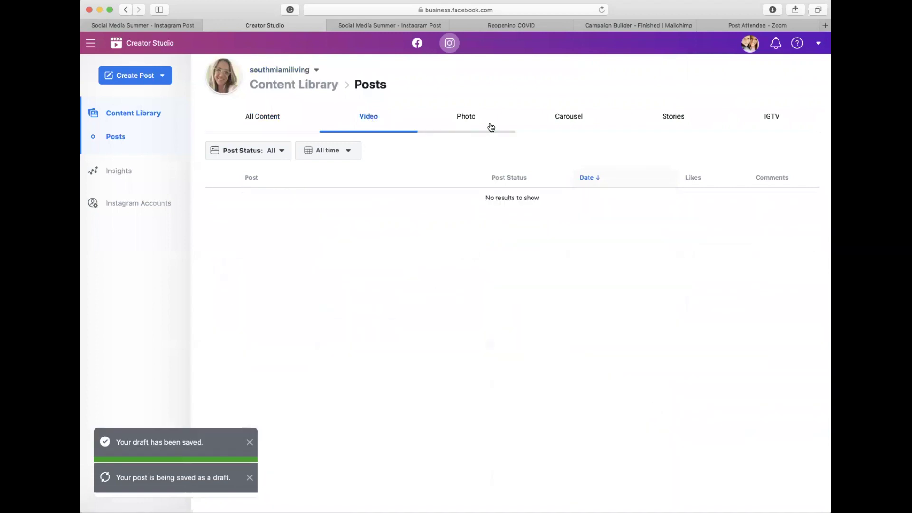
{"action": "left_click", "coordinate": [470, 120]}
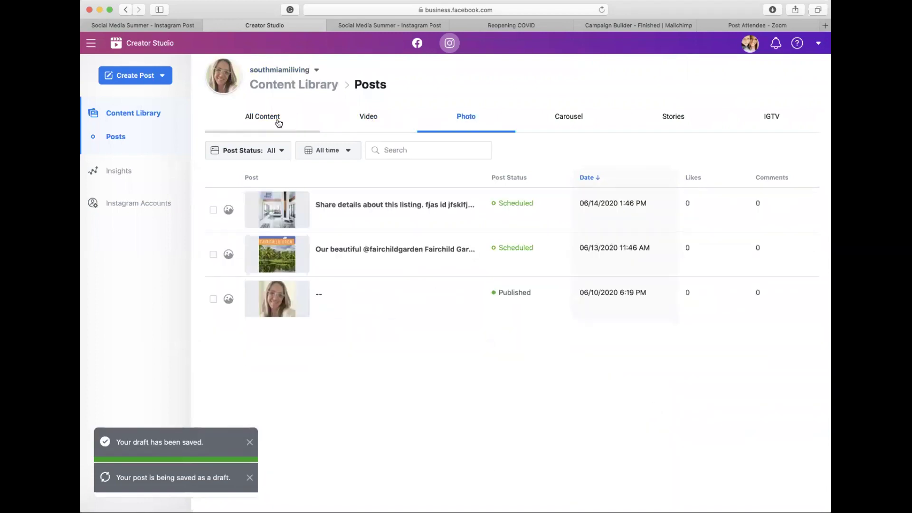
{"action": "left_click", "coordinate": [372, 117]}
{"action": "left_click", "coordinate": [581, 123]}
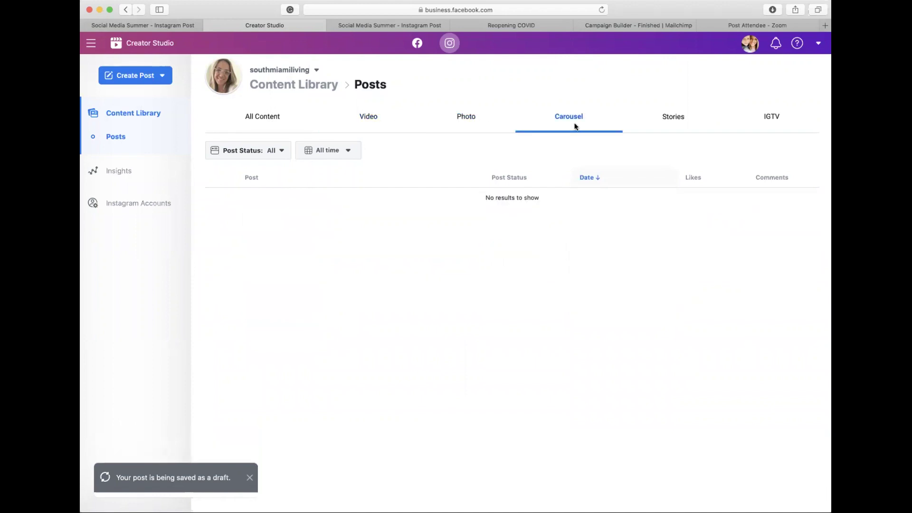
{"action": "left_click", "coordinate": [661, 118]}
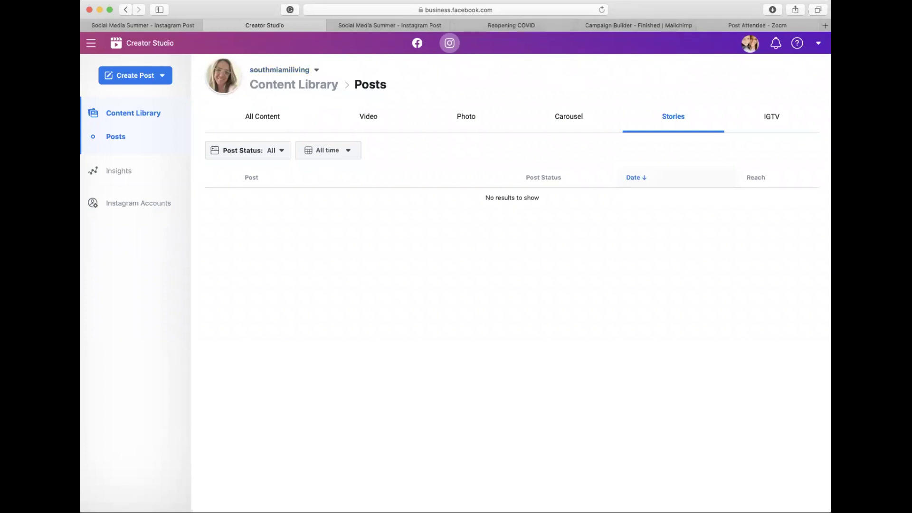
{"action": "left_click", "coordinate": [825, 25]}
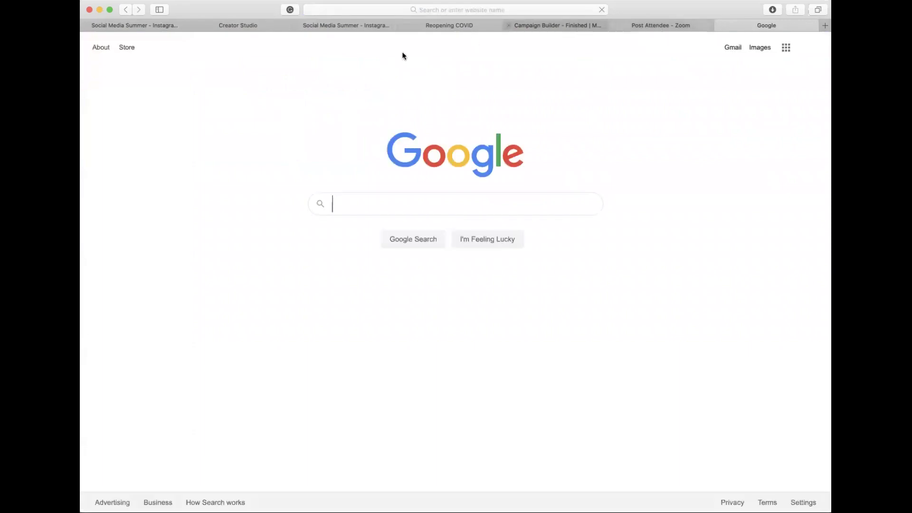
{"action": "left_click", "coordinate": [364, 26]}
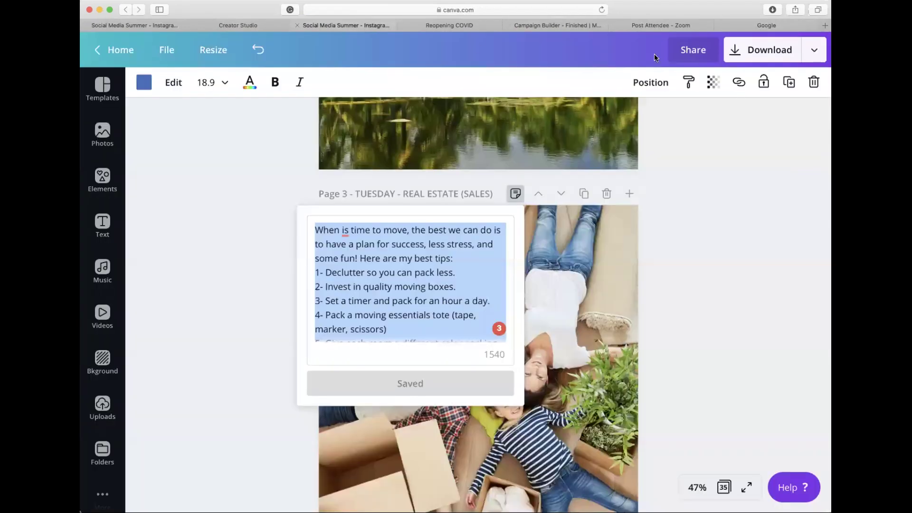
{"action": "left_click", "coordinate": [550, 29]}
{"action": "key", "text": "super+2"}
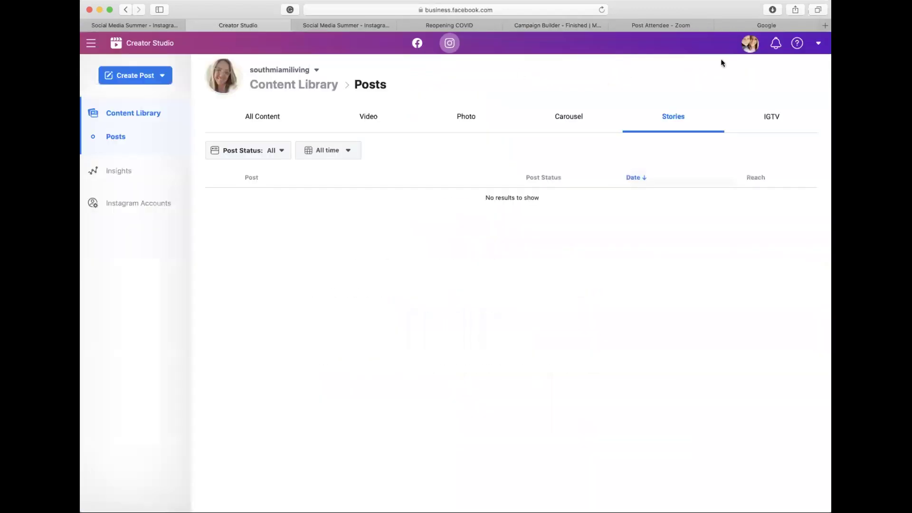
Open the personal Facebook site from Creator Studio and go to the managed South Miami Living page
{"action": "left_click", "coordinate": [748, 51]}
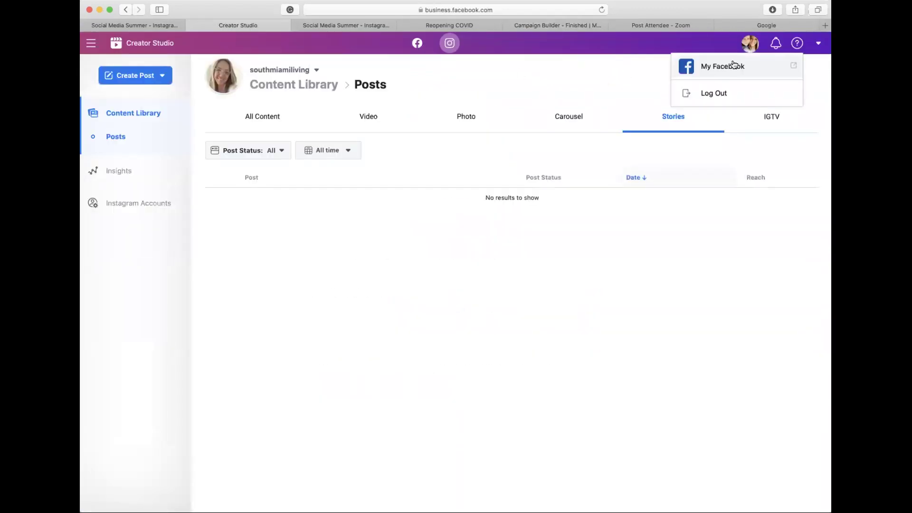
{"action": "left_click", "coordinate": [733, 64]}
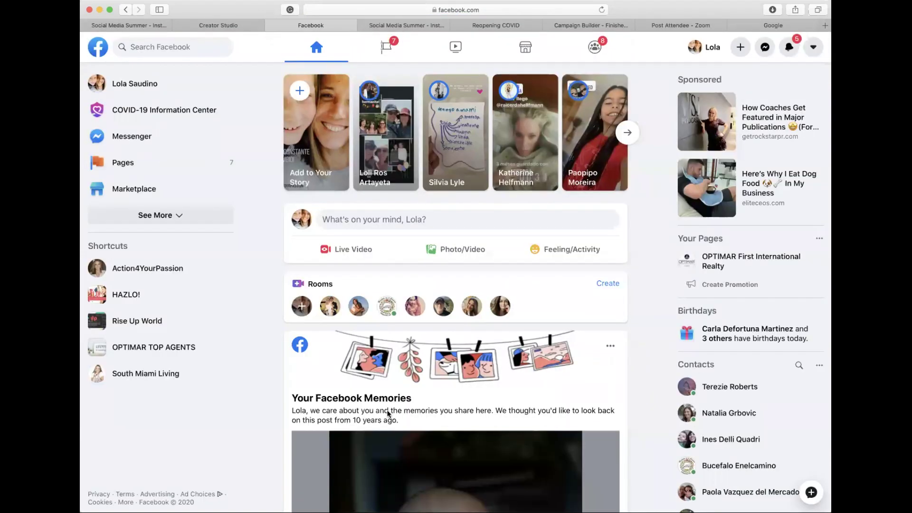
{"action": "left_click", "coordinate": [385, 50]}
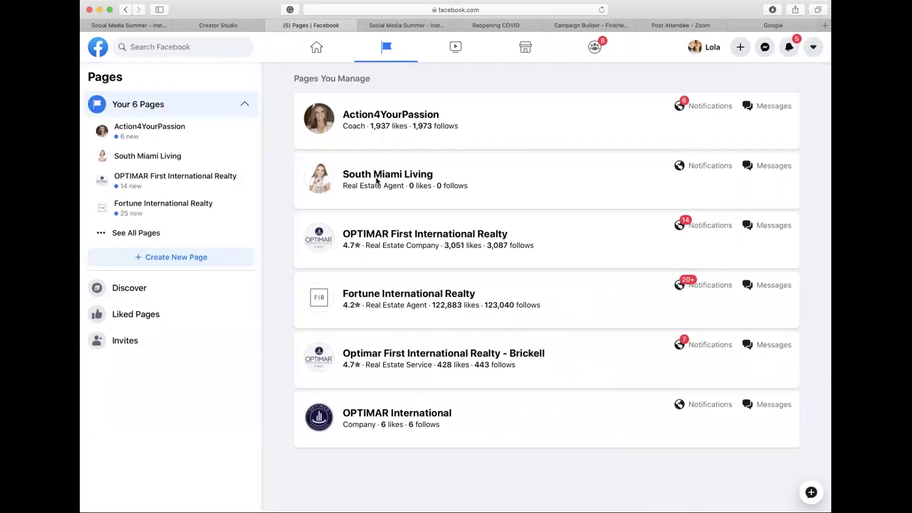
{"action": "left_click", "coordinate": [377, 179]}
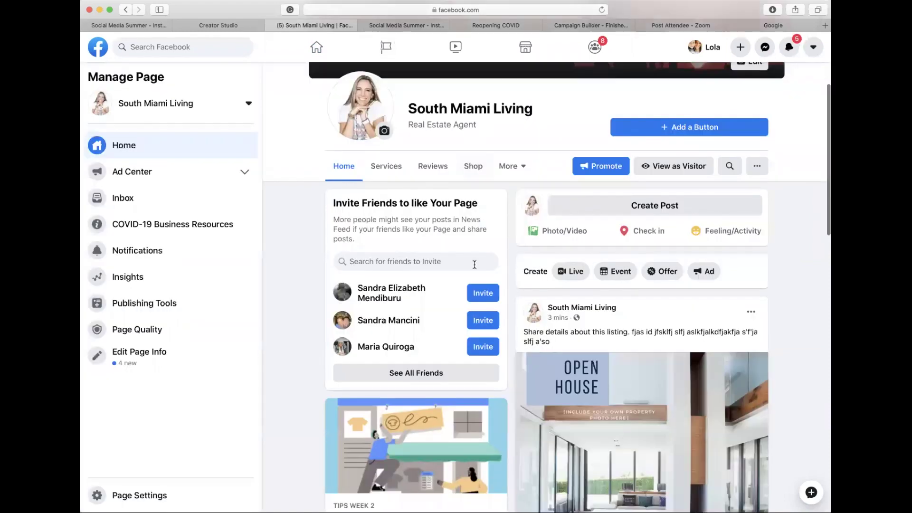
Look over the South Miami Living page's posts and launch Creator Studio from its Publishing Tools
{"action": "scroll", "coordinate": [452, 403], "scroll_direction": "down", "scroll_amount": 15}
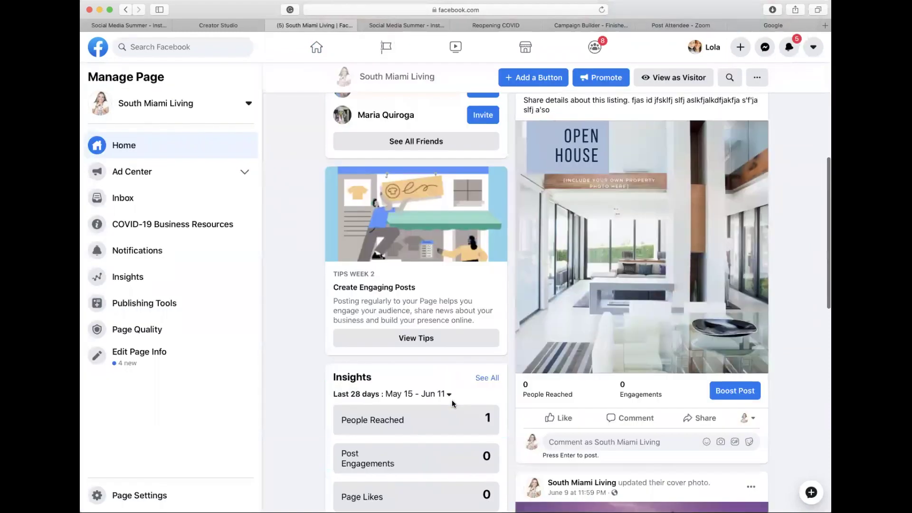
{"action": "scroll", "coordinate": [451, 403], "scroll_direction": "up", "scroll_amount": 15}
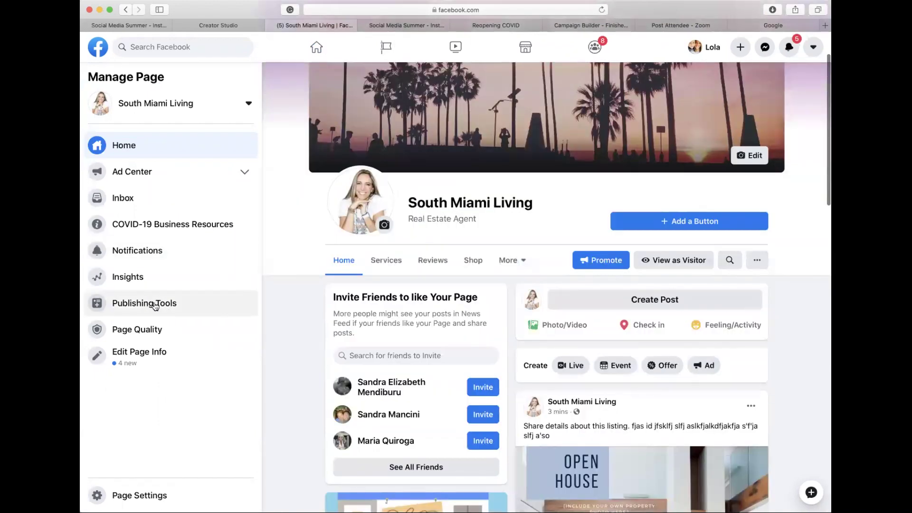
{"action": "left_click", "coordinate": [126, 305]}
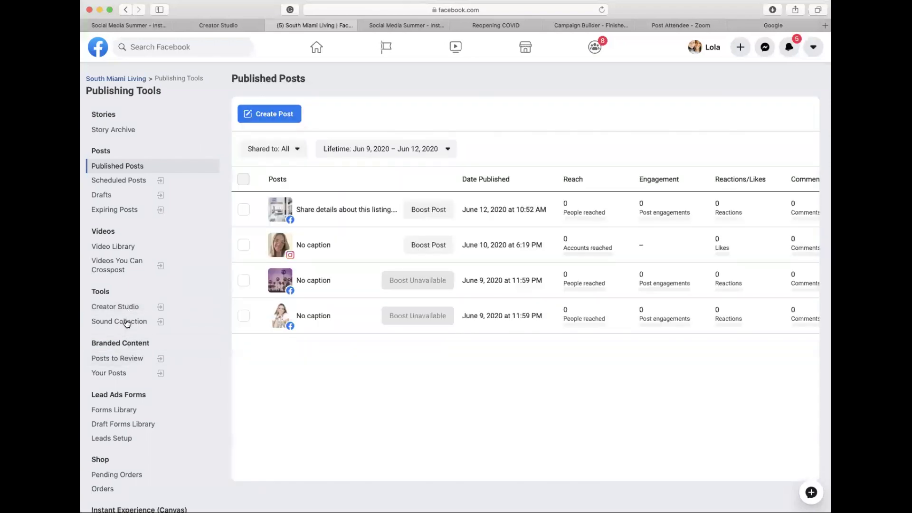
{"action": "left_click", "coordinate": [121, 307]}
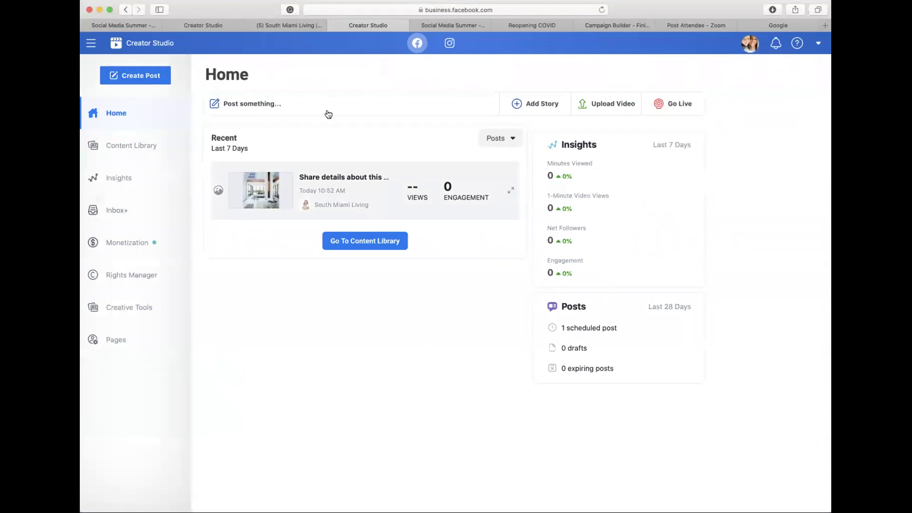
Limit the Instagram content library to the southmiamiliving account by excluding action4yourpassion, and switch to the Facebook view and back
{"action": "left_click", "coordinate": [449, 44]}
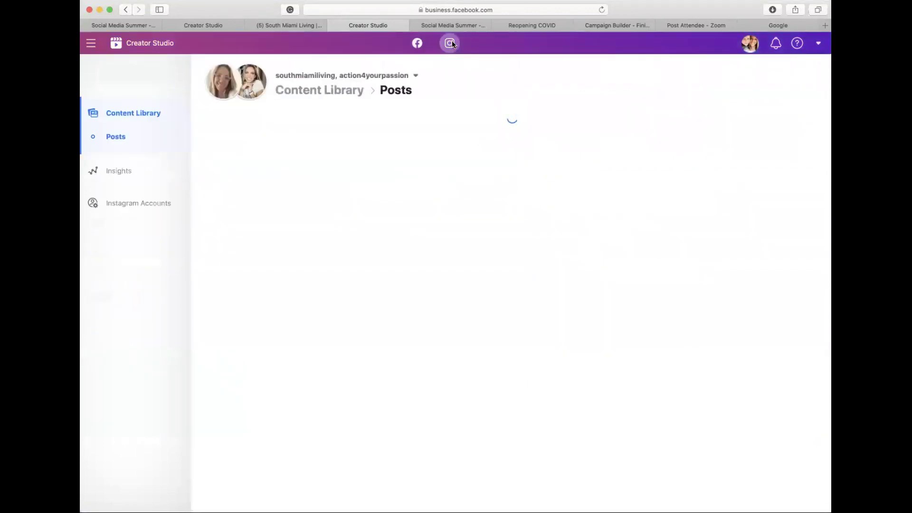
{"action": "left_click", "coordinate": [314, 78]}
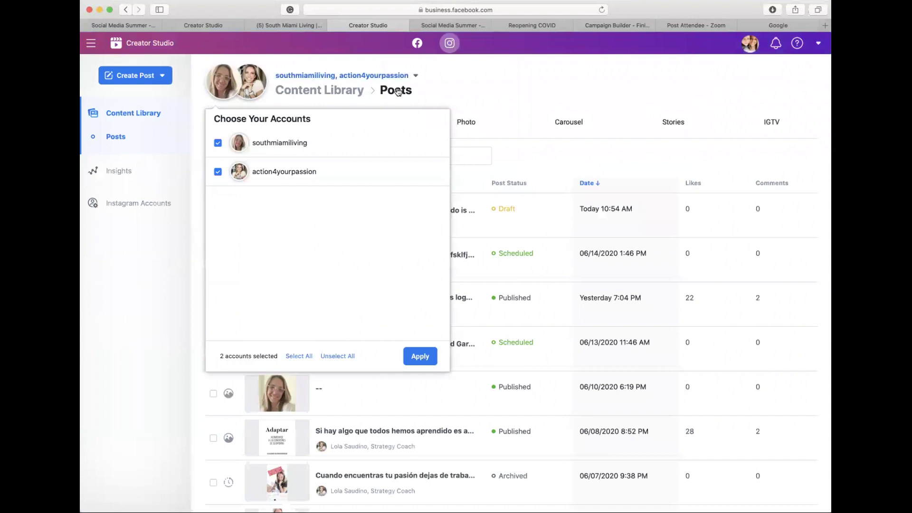
{"action": "left_click", "coordinate": [218, 171]}
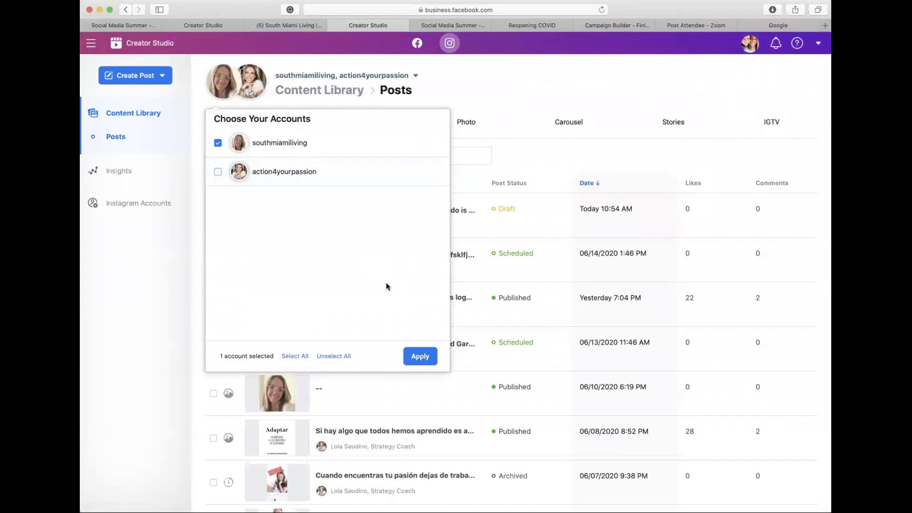
{"action": "left_click", "coordinate": [421, 357]}
{"action": "left_click", "coordinate": [418, 44]}
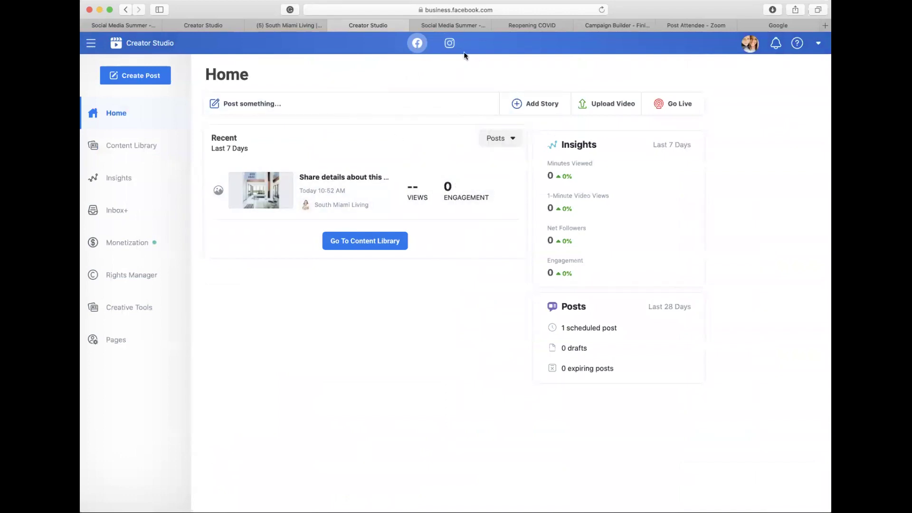
{"action": "left_click", "coordinate": [449, 44]}
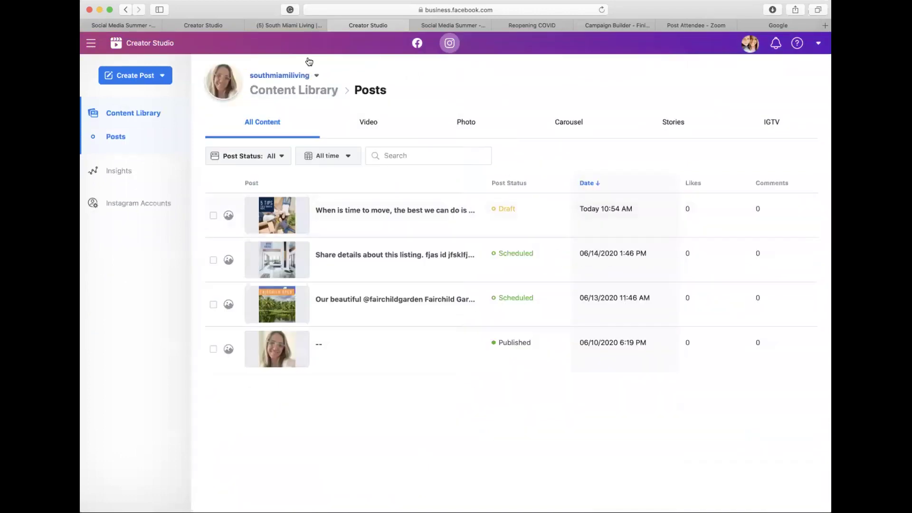